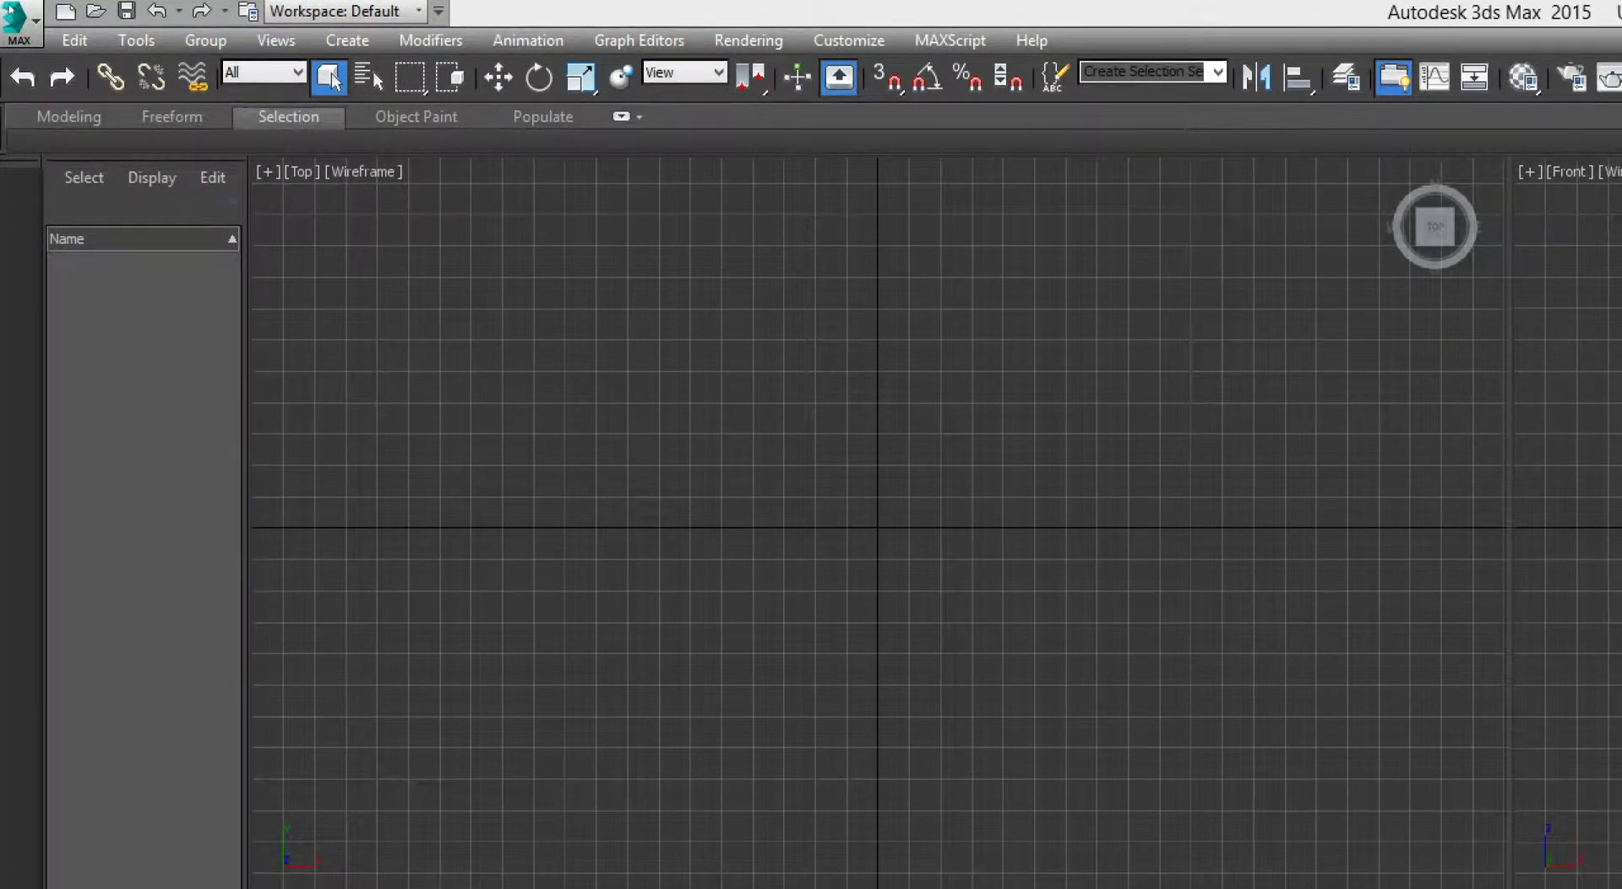
Open and dismiss the application menu, then browse the Tools through Animation menus.
left_click(16, 15)
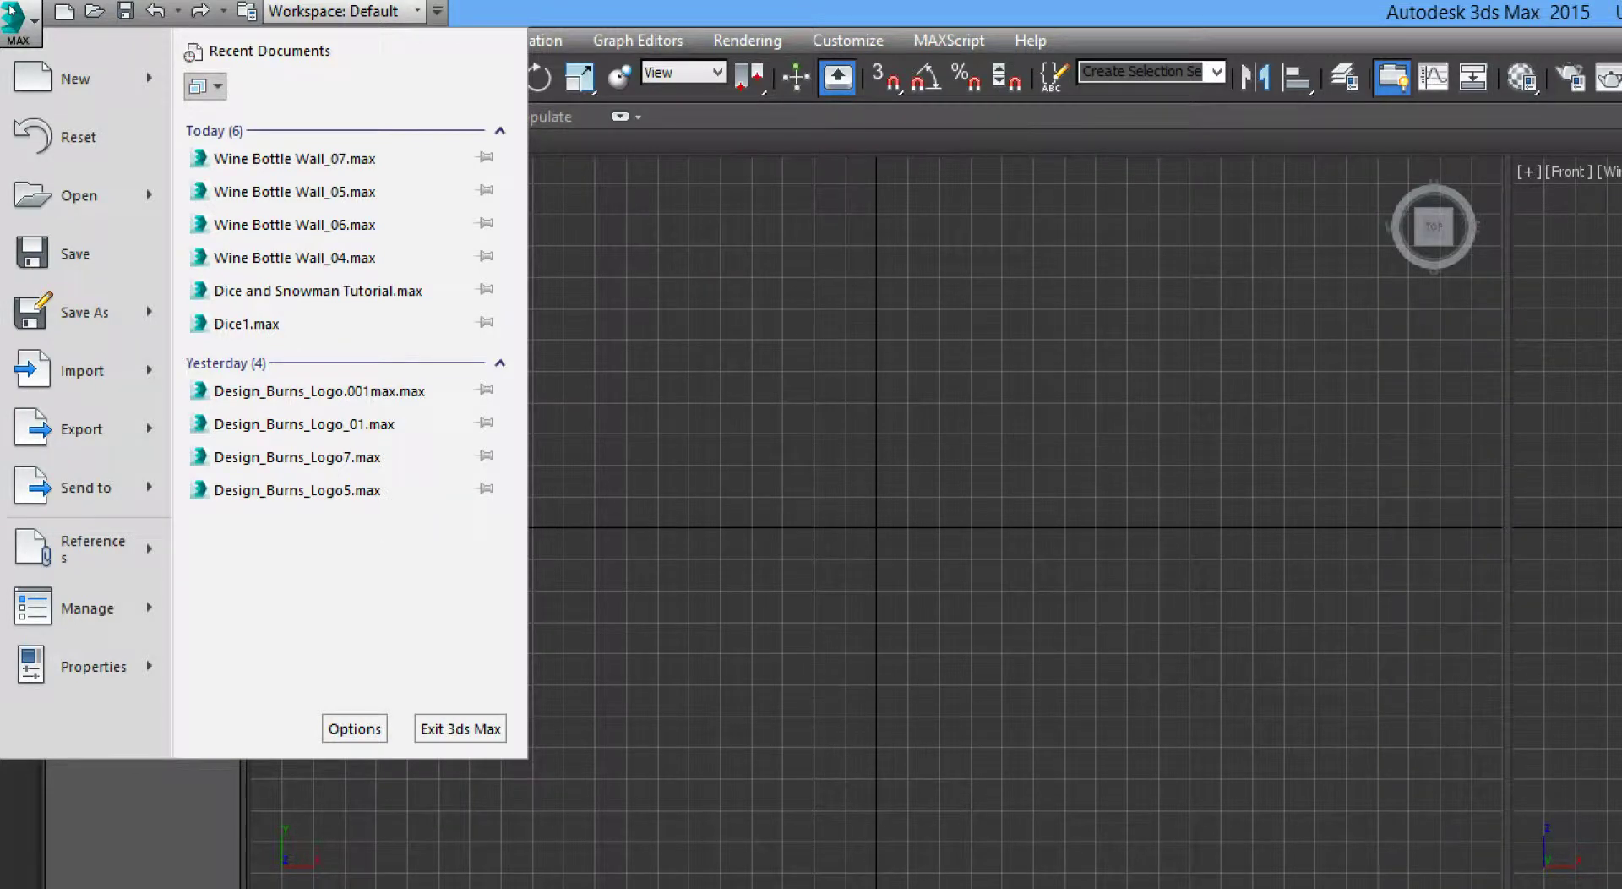
key("Escape")
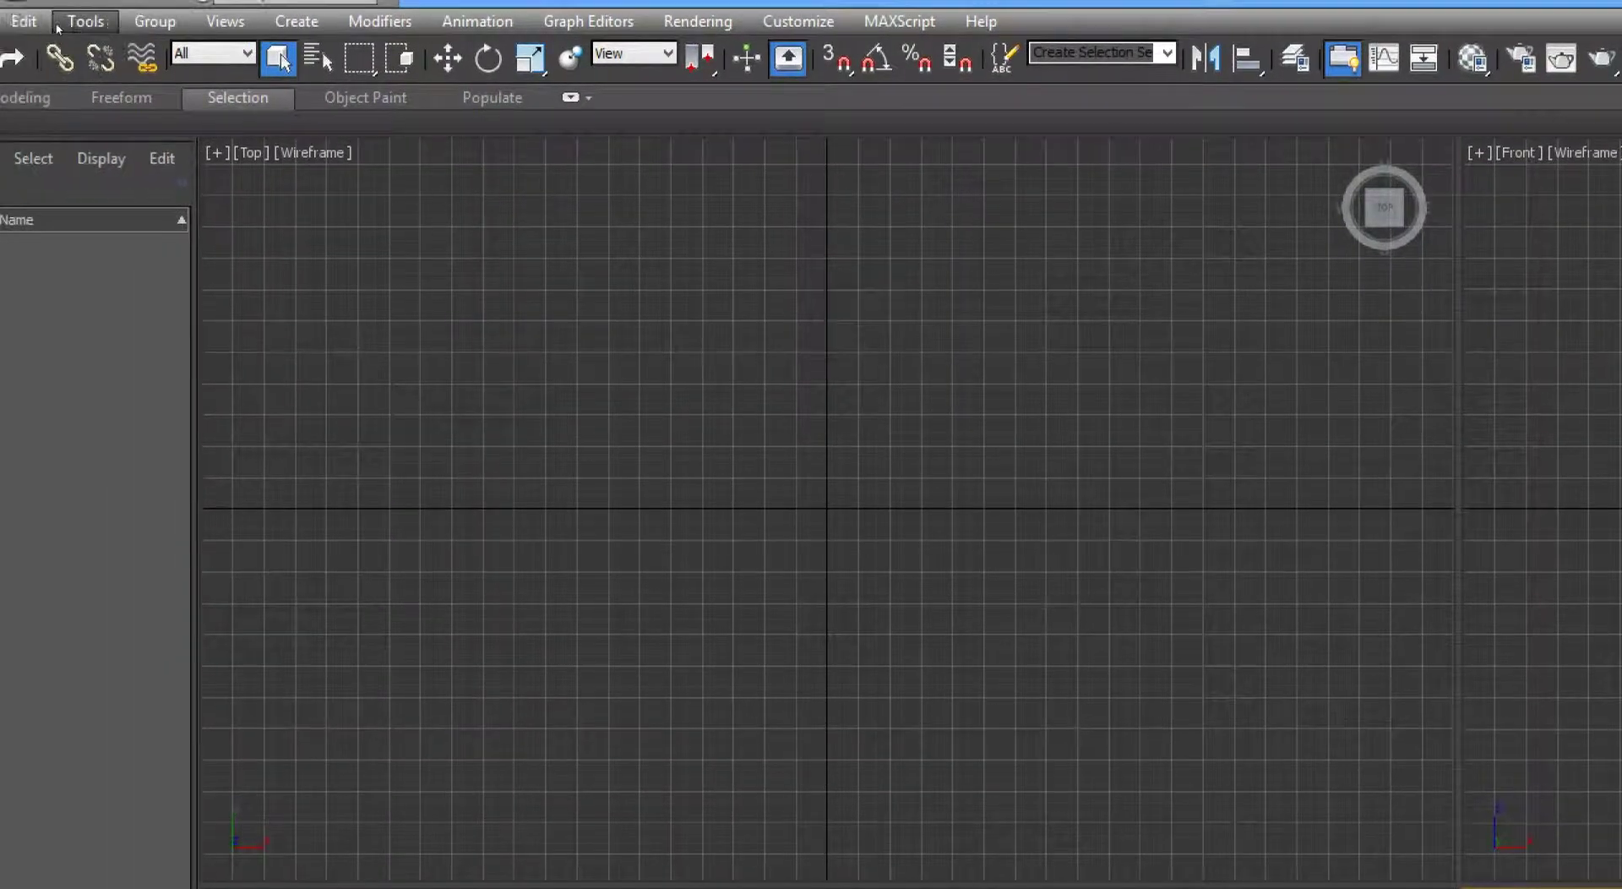
left_click(84, 23)
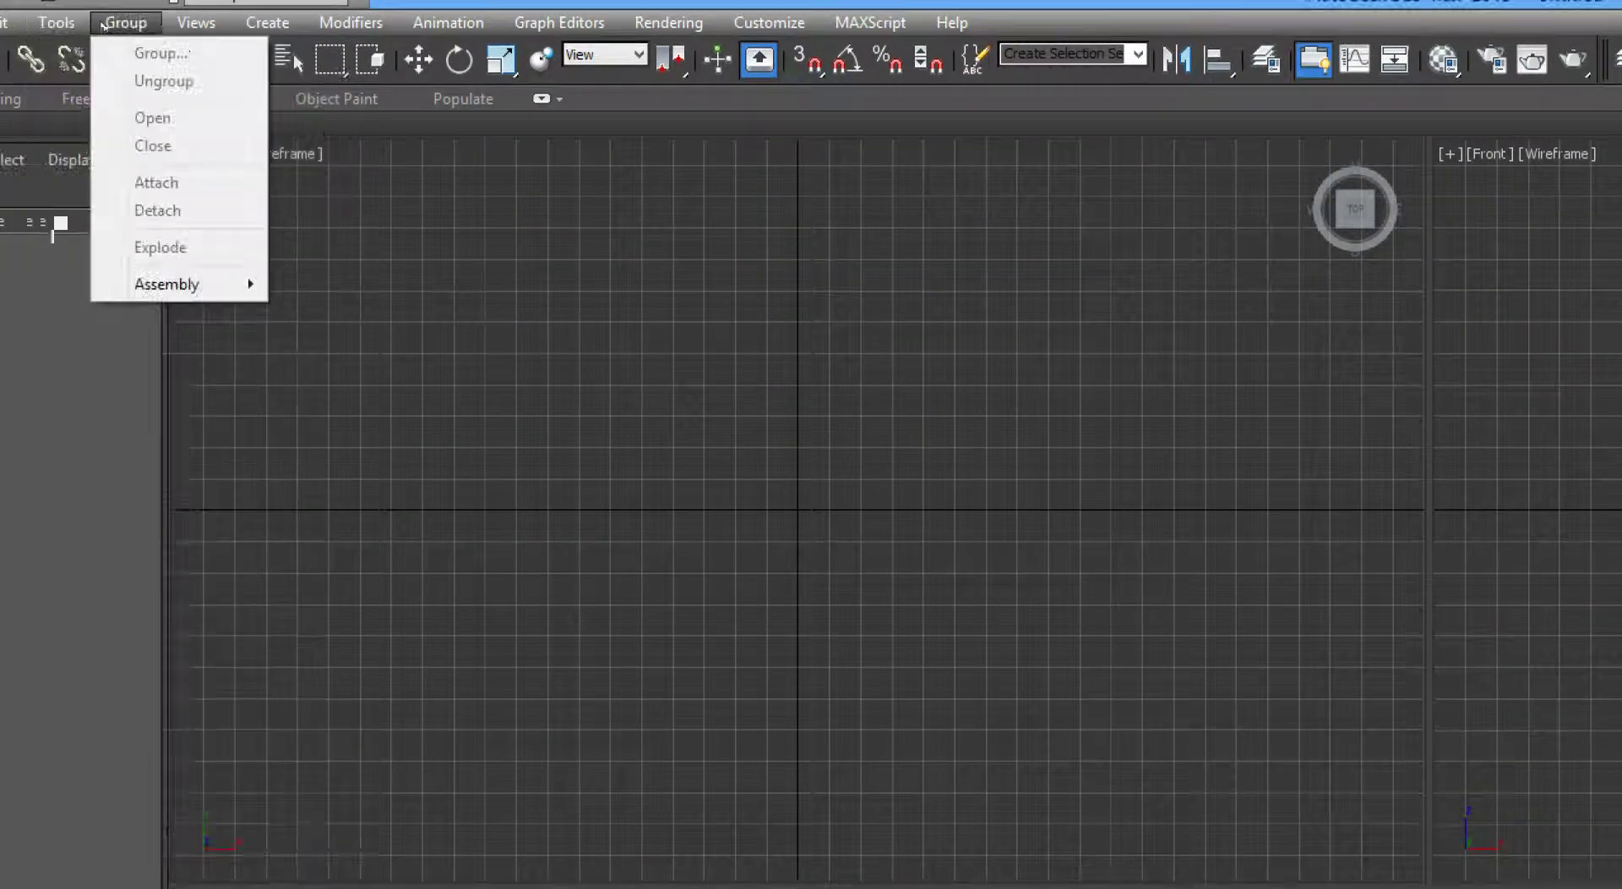
mouse_move(171, 30)
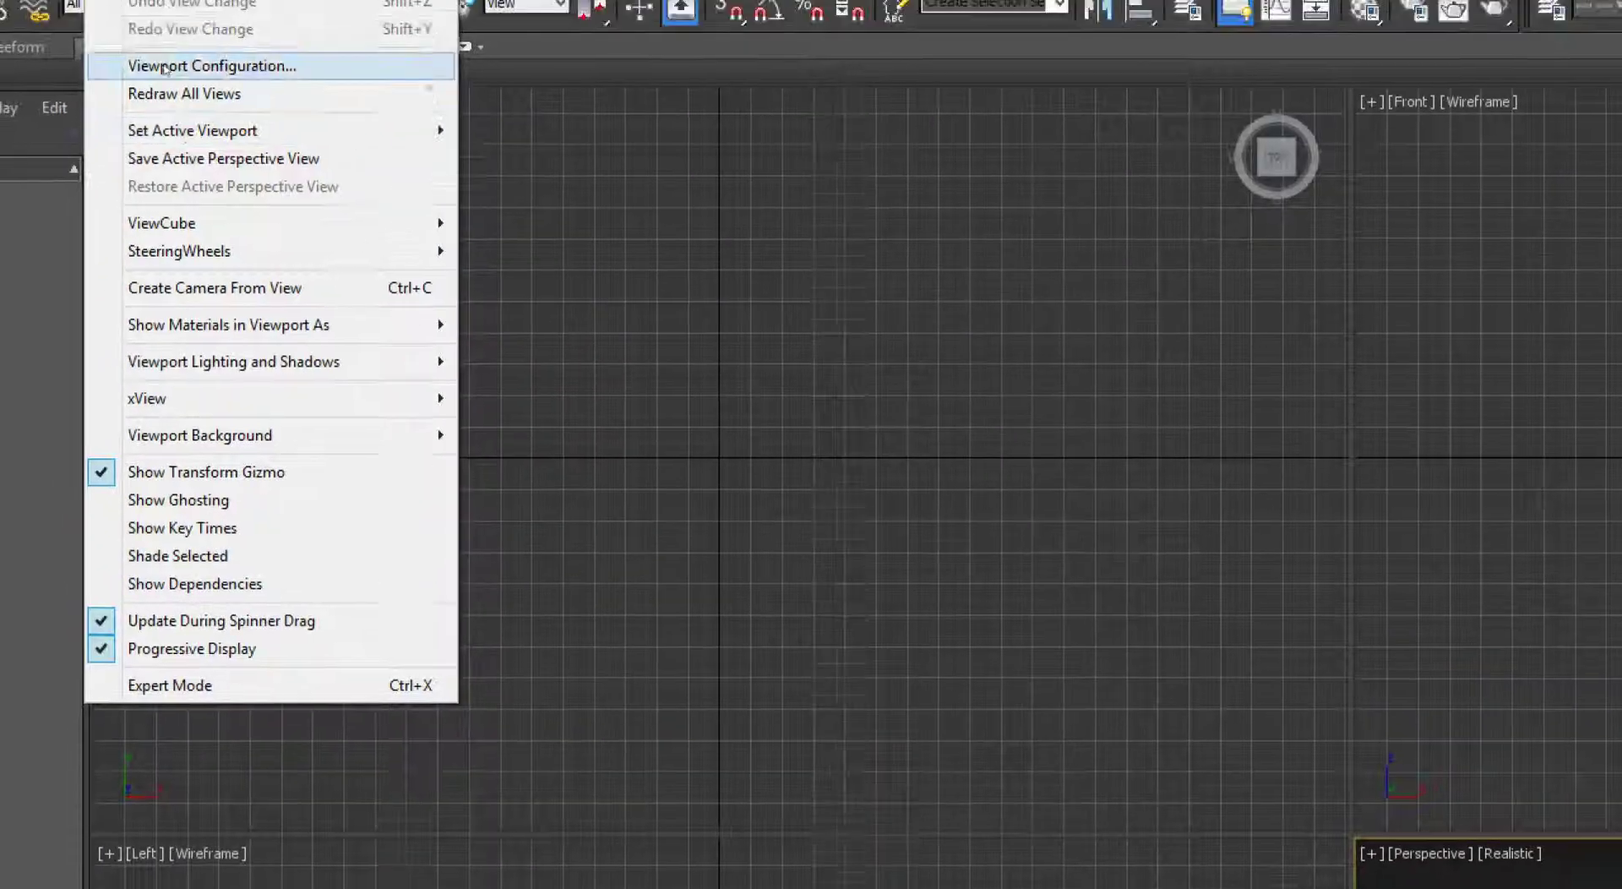
mouse_move(179, 24)
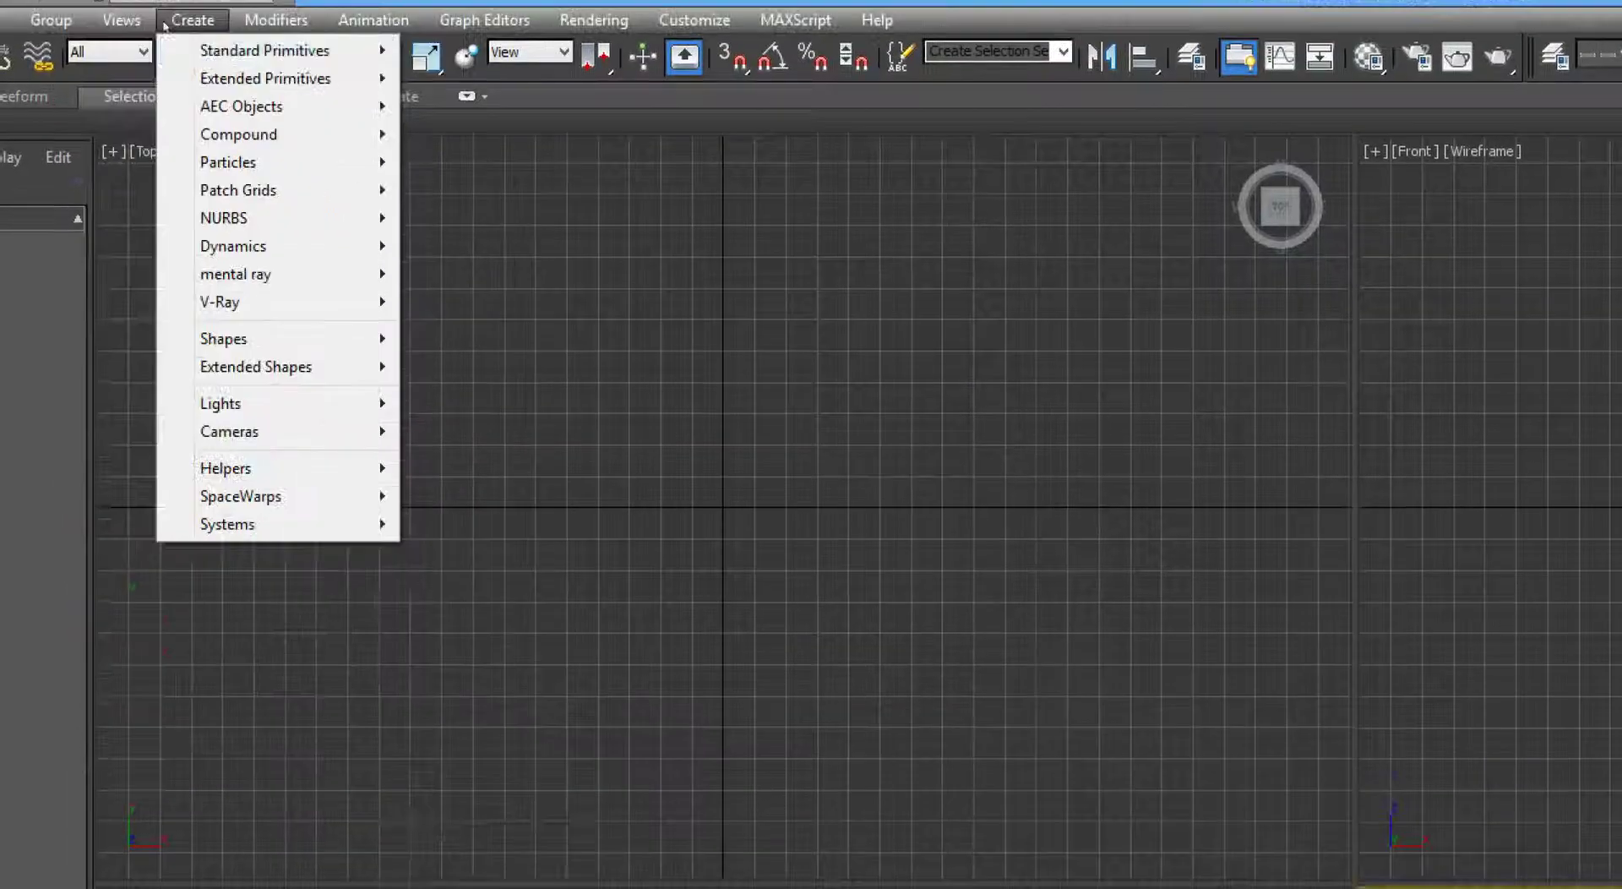
mouse_move(444, 21)
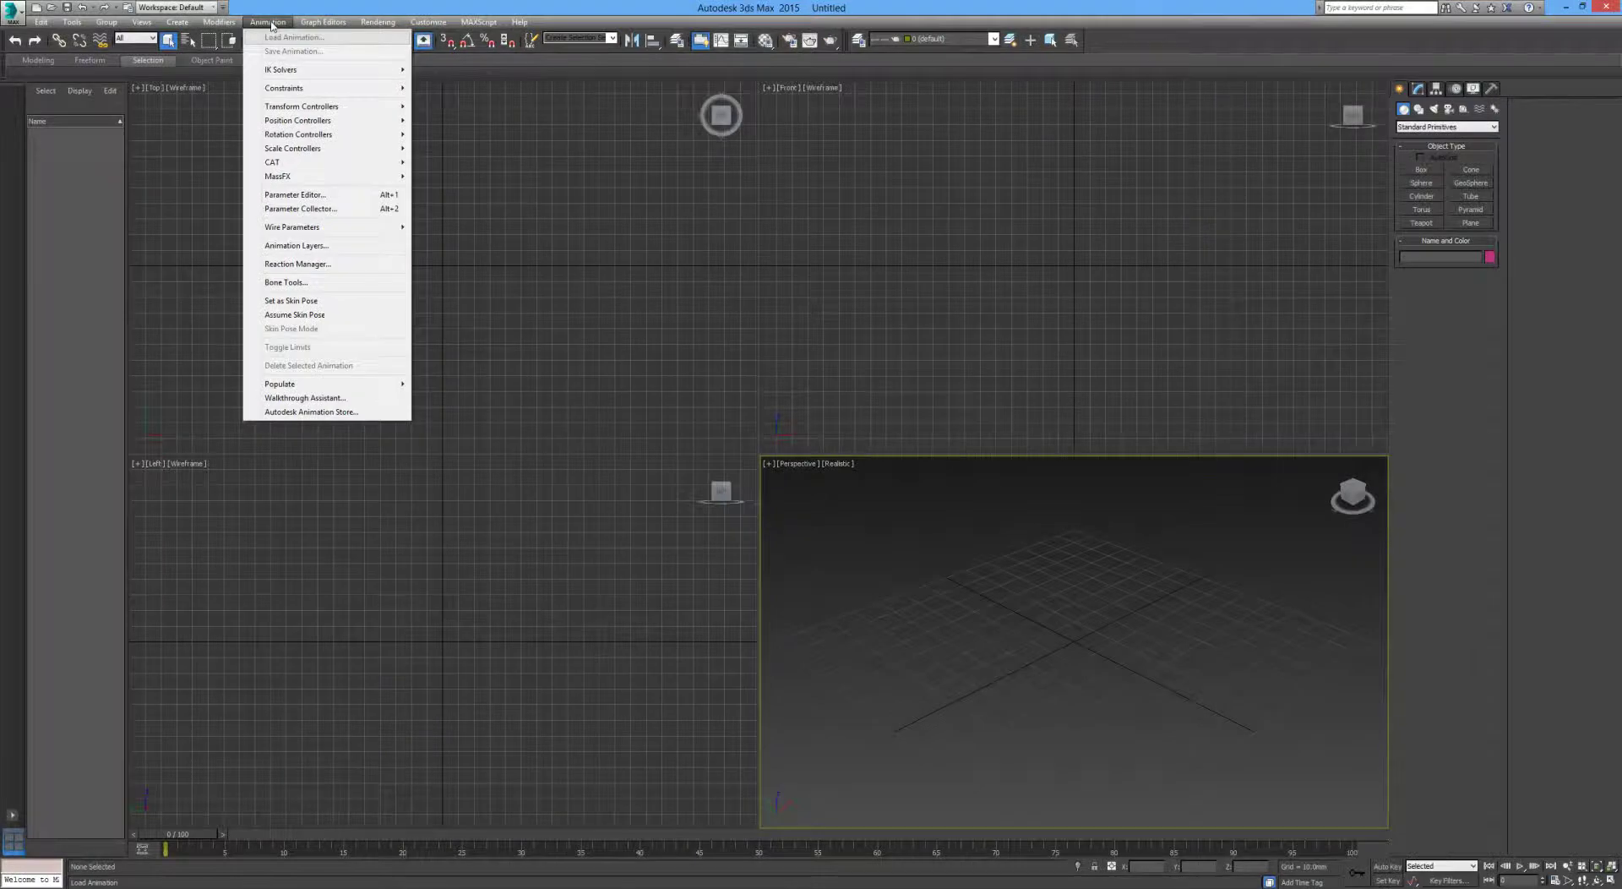
left_click(241, 27)
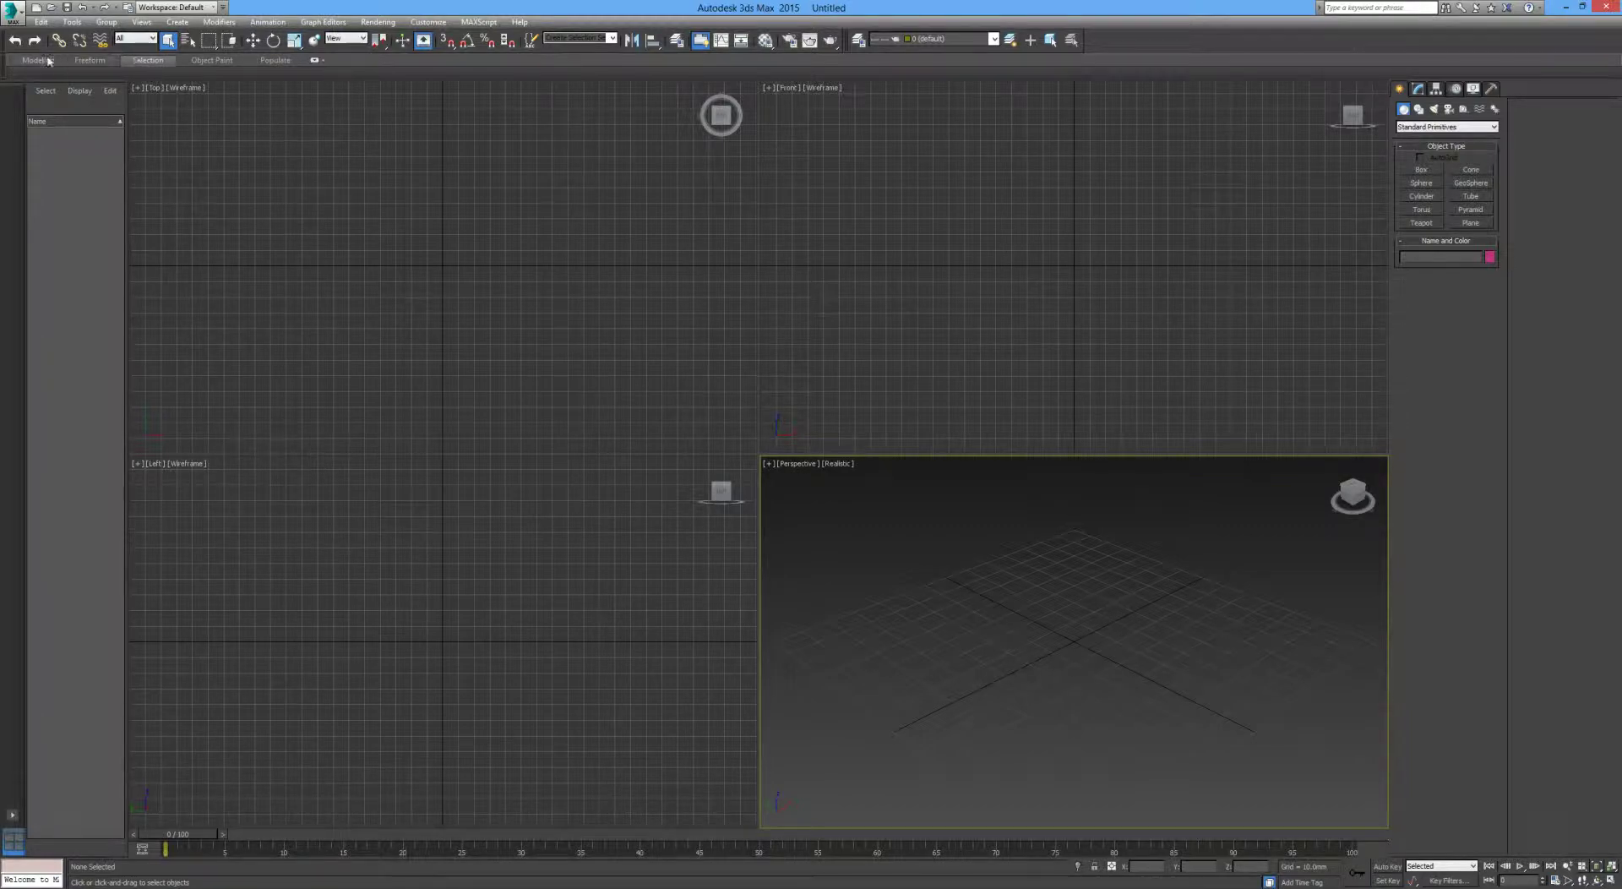
left_click(316, 61)
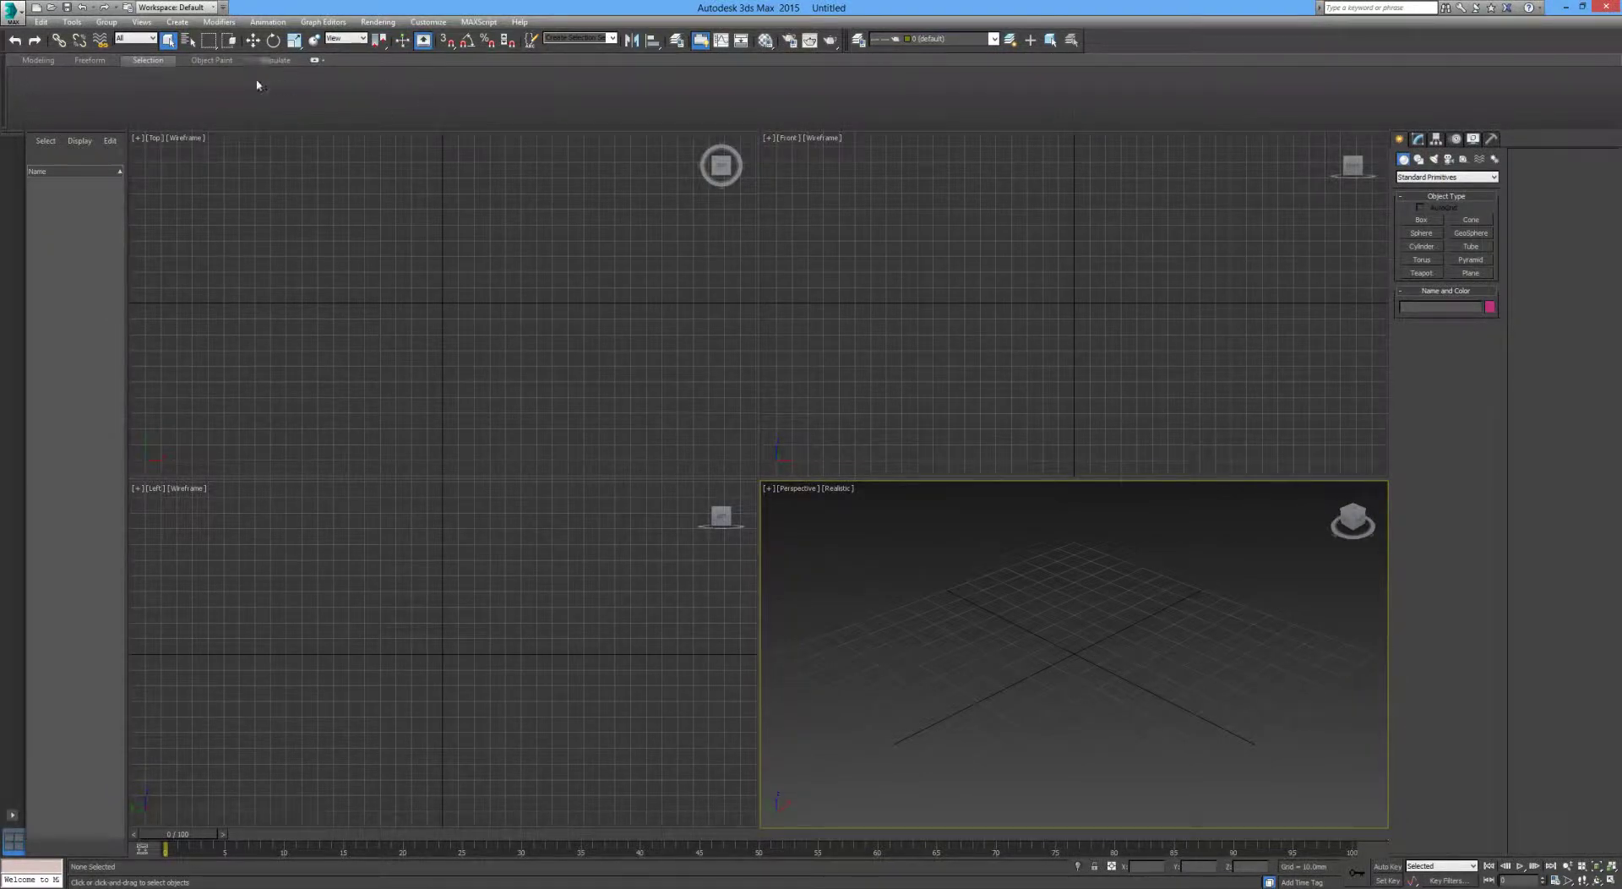
left_click(314, 60)
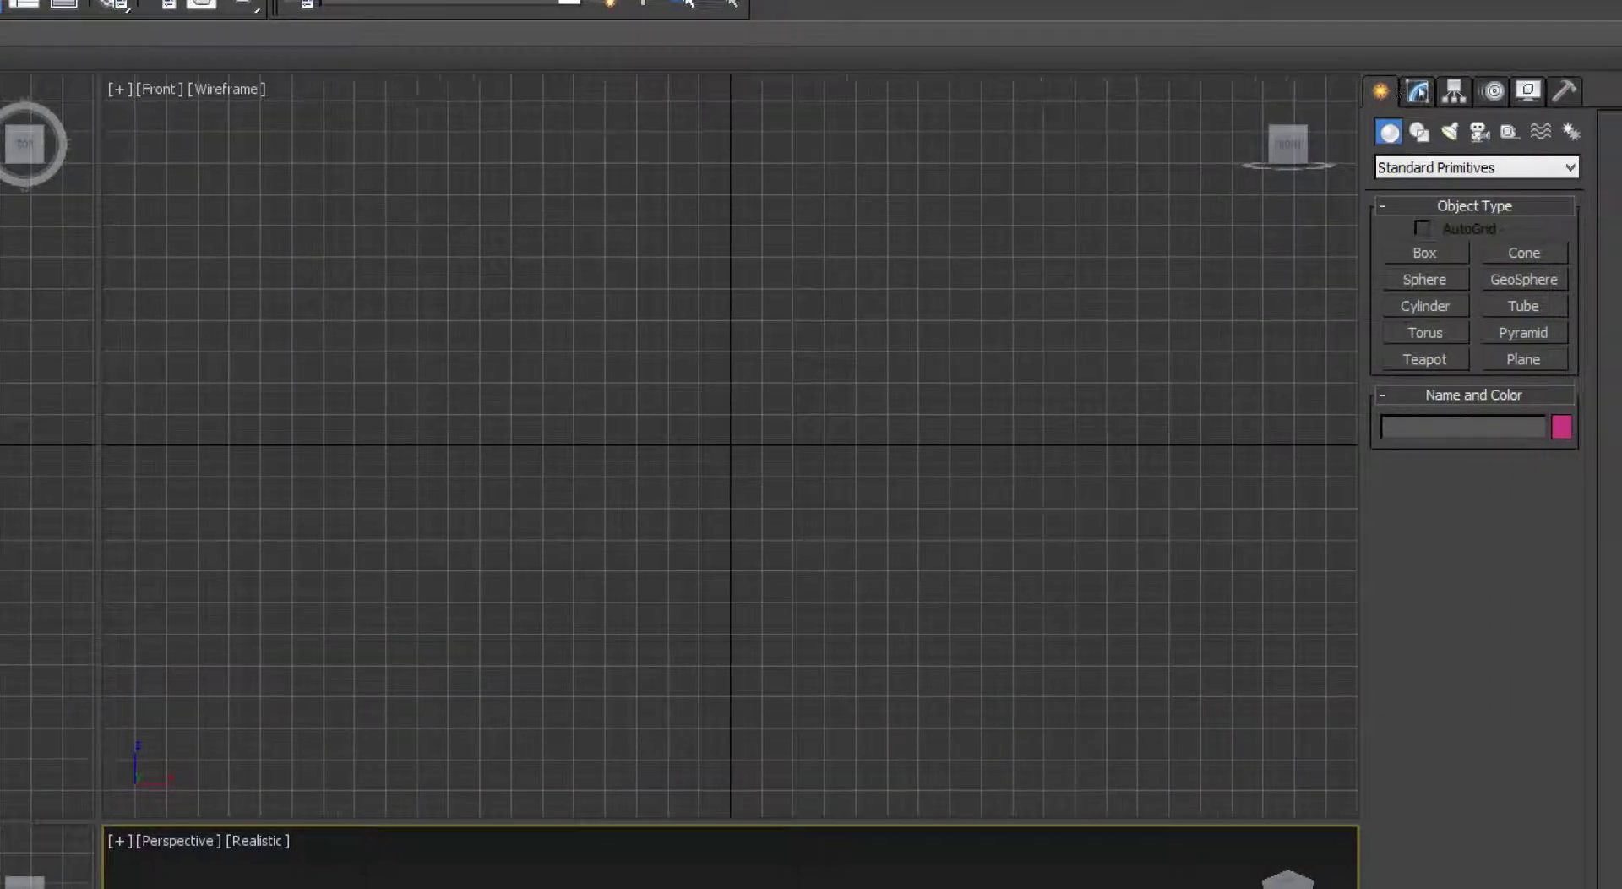
left_click(1454, 90)
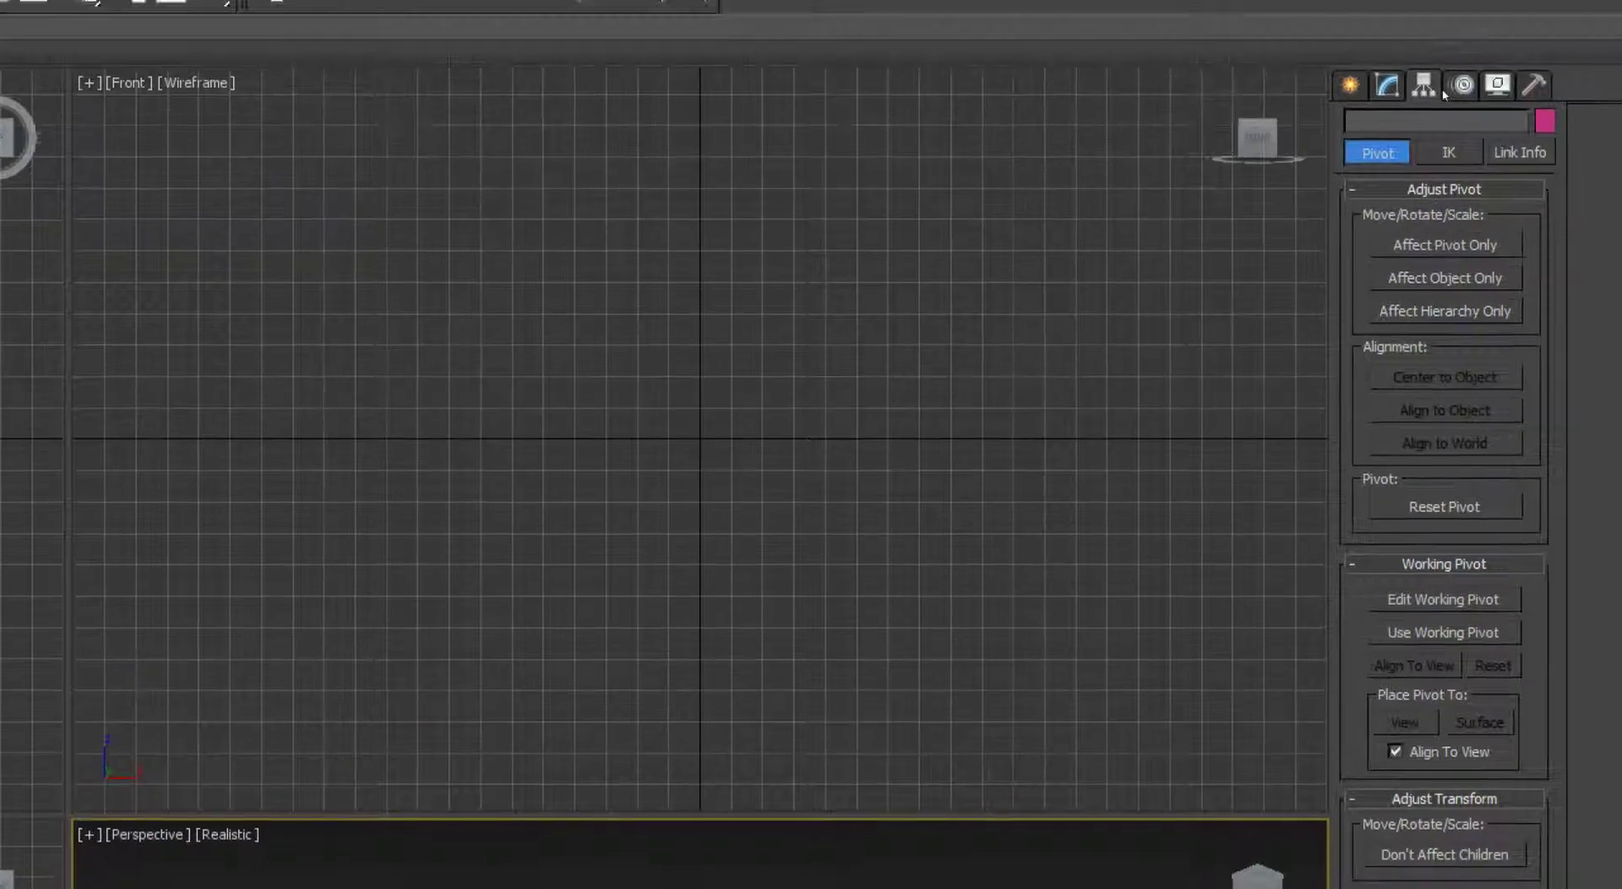
left_click(1350, 84)
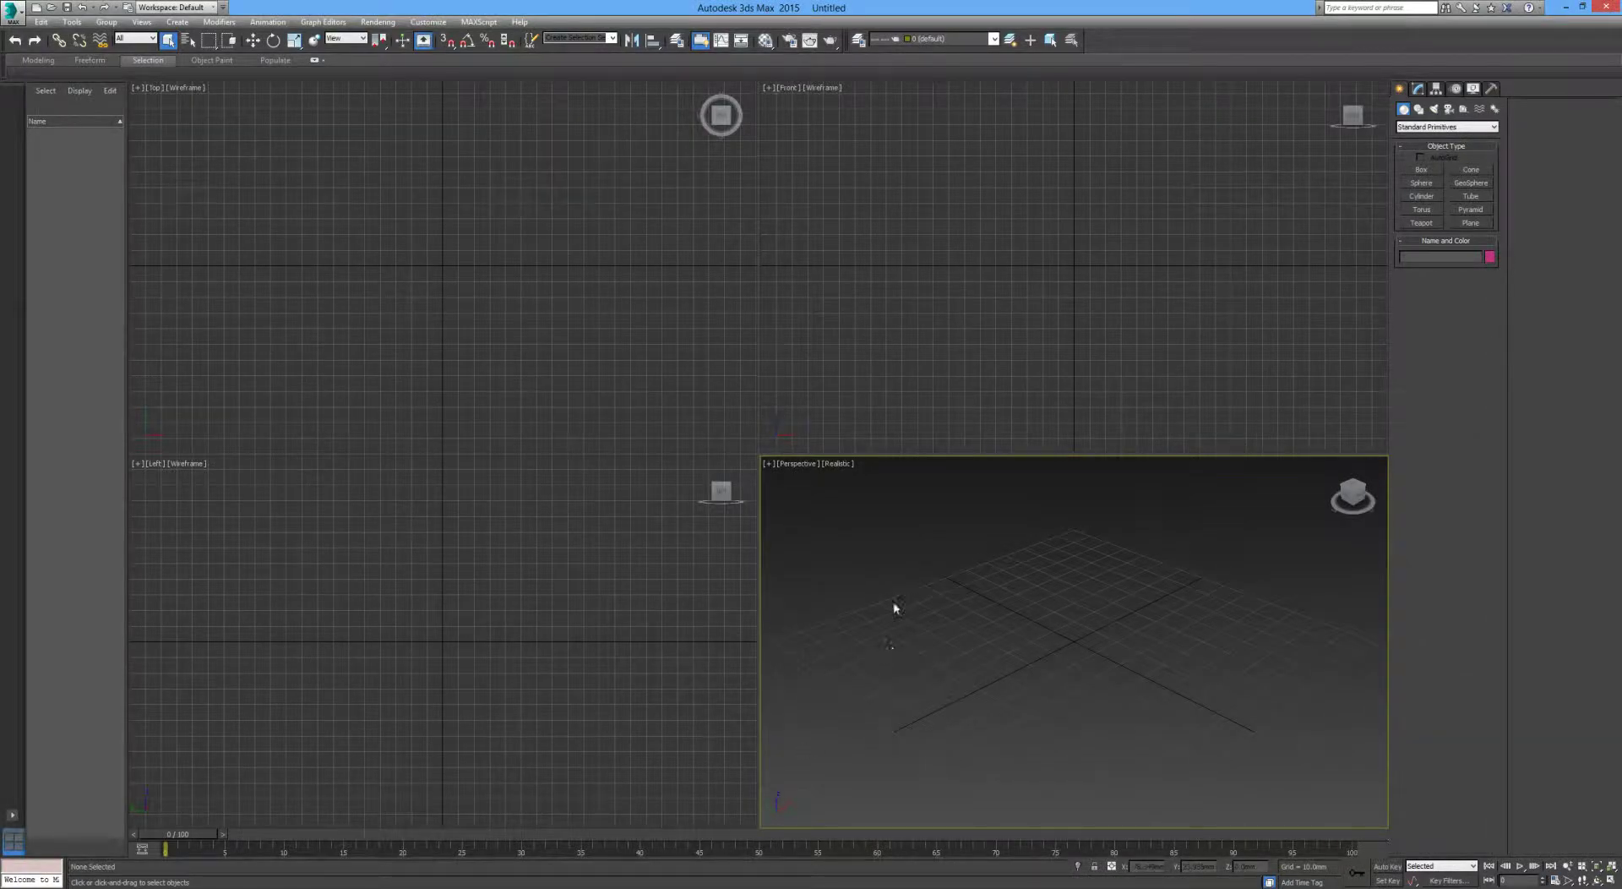
Cycle the active viewport through Top, Front, Left and Perspective twice.
left_click(612, 253)
left_click(989, 242)
left_click(710, 598)
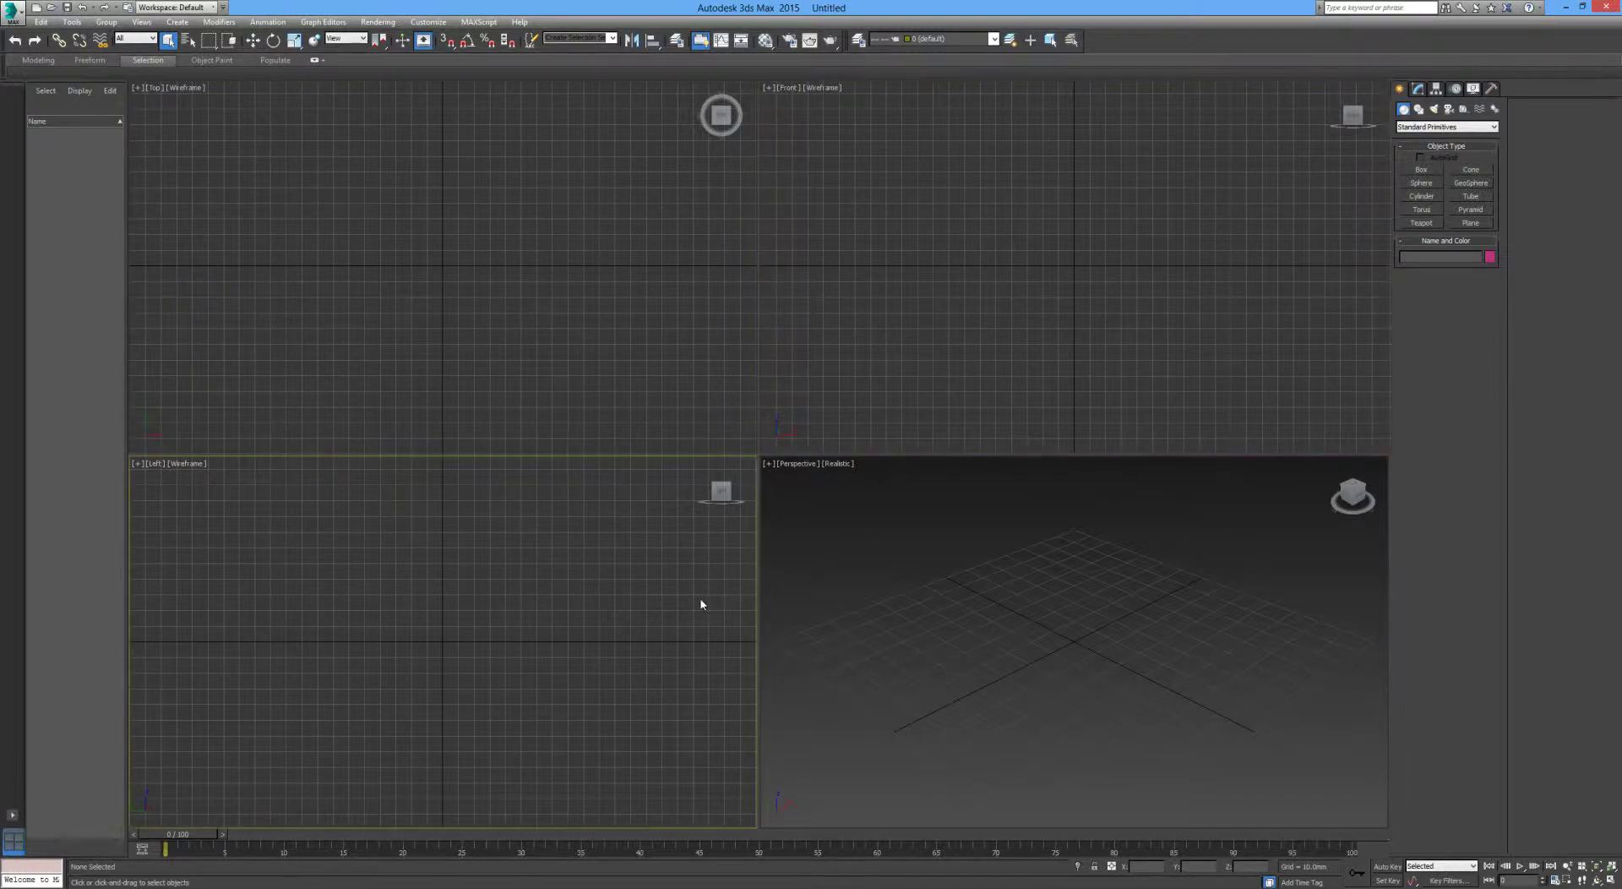
left_click(935, 603)
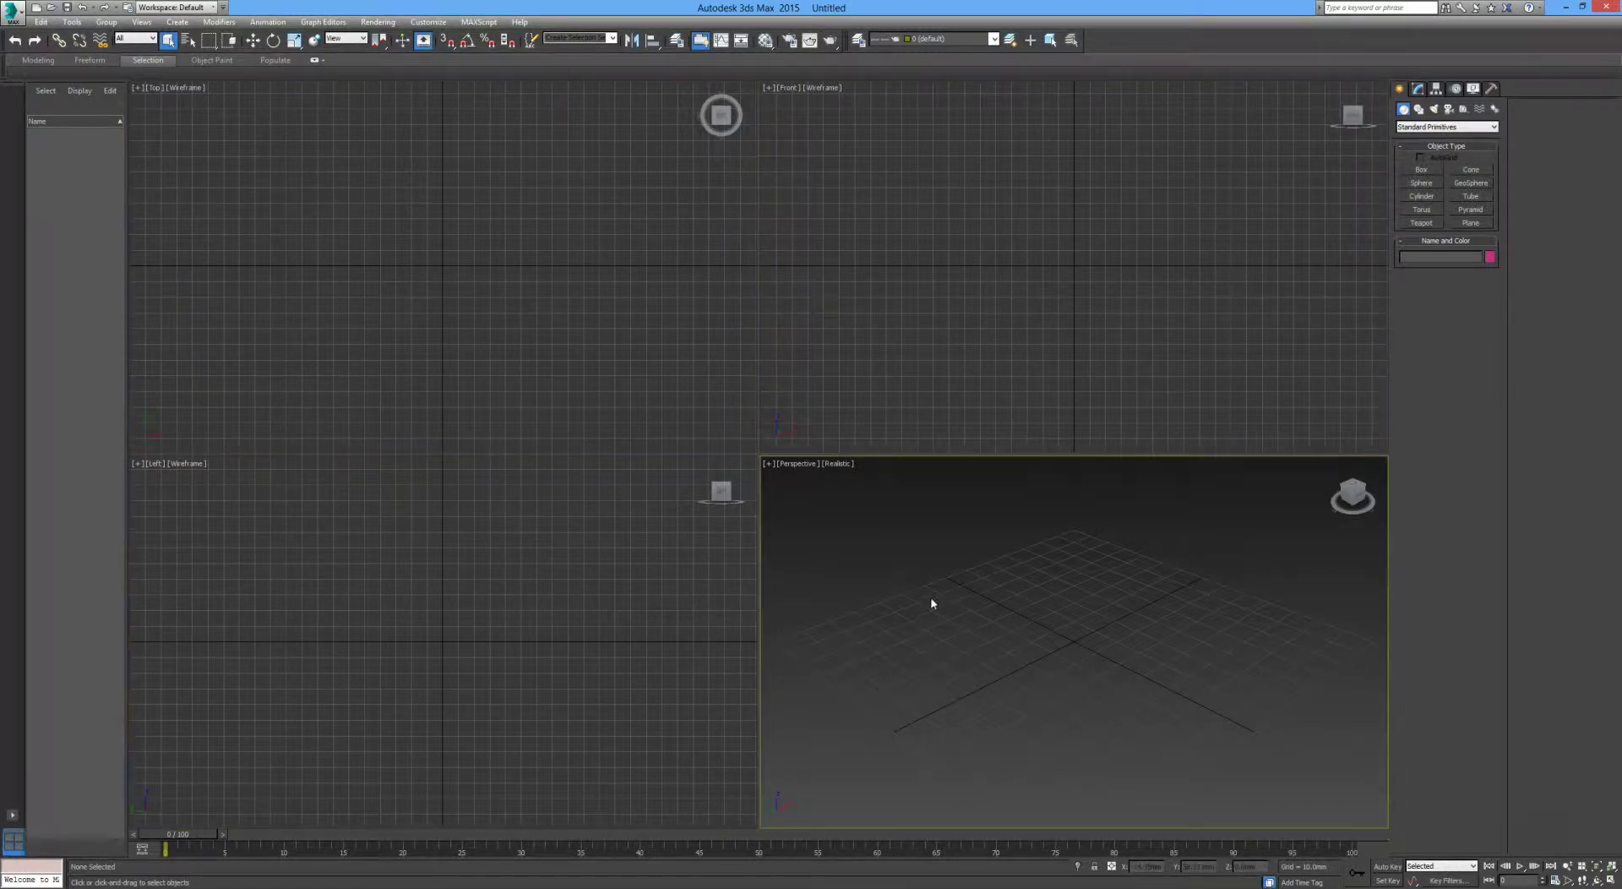
left_click(565, 296)
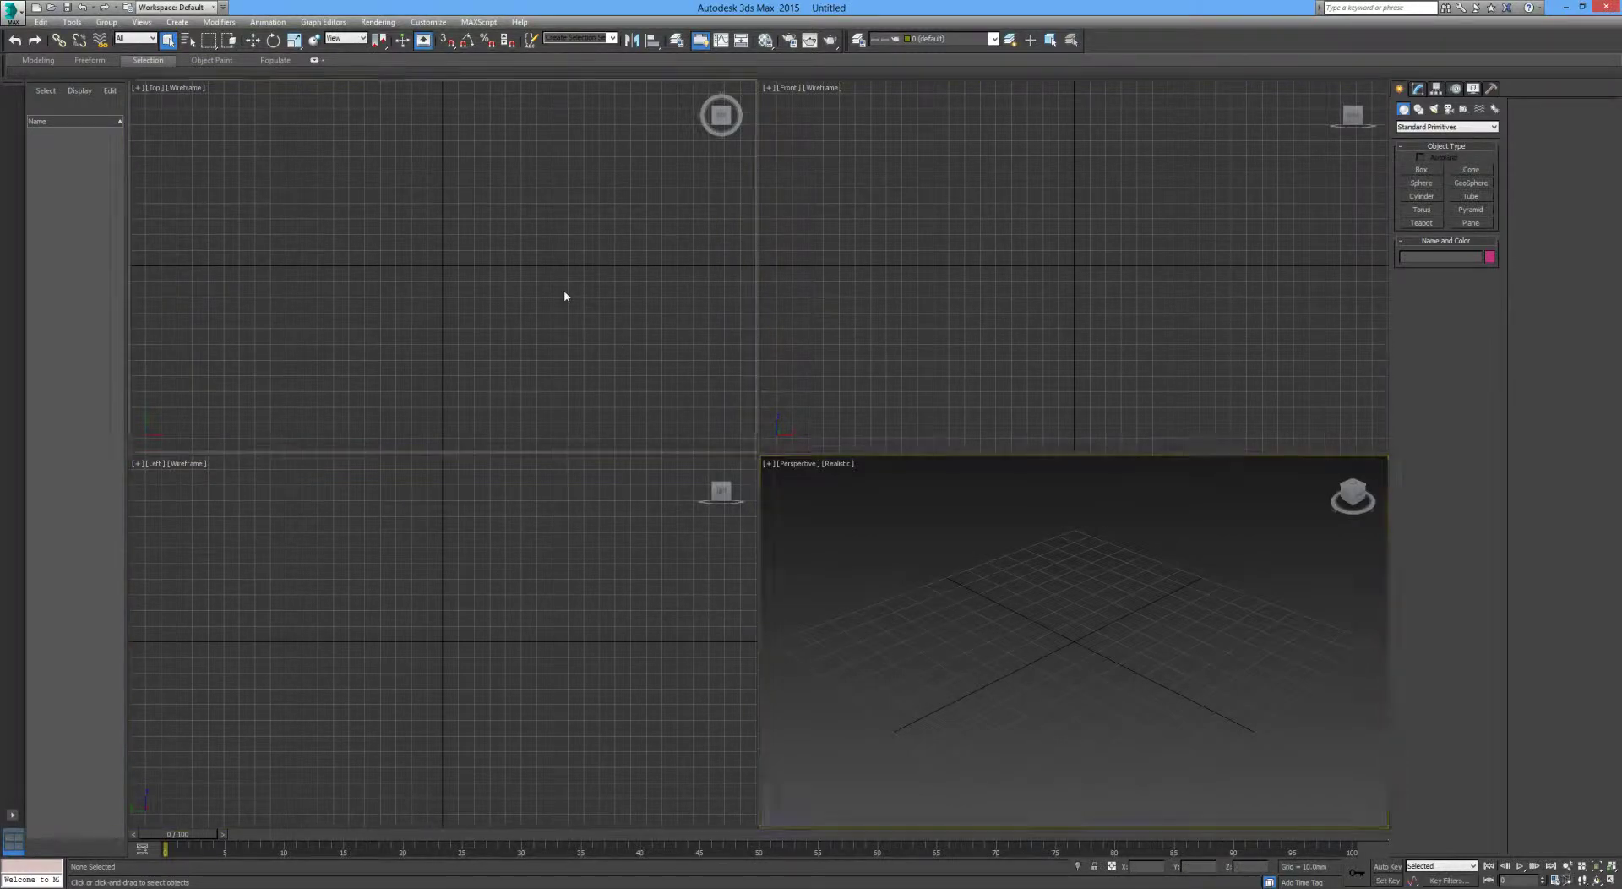
left_click(982, 297)
left_click(635, 624)
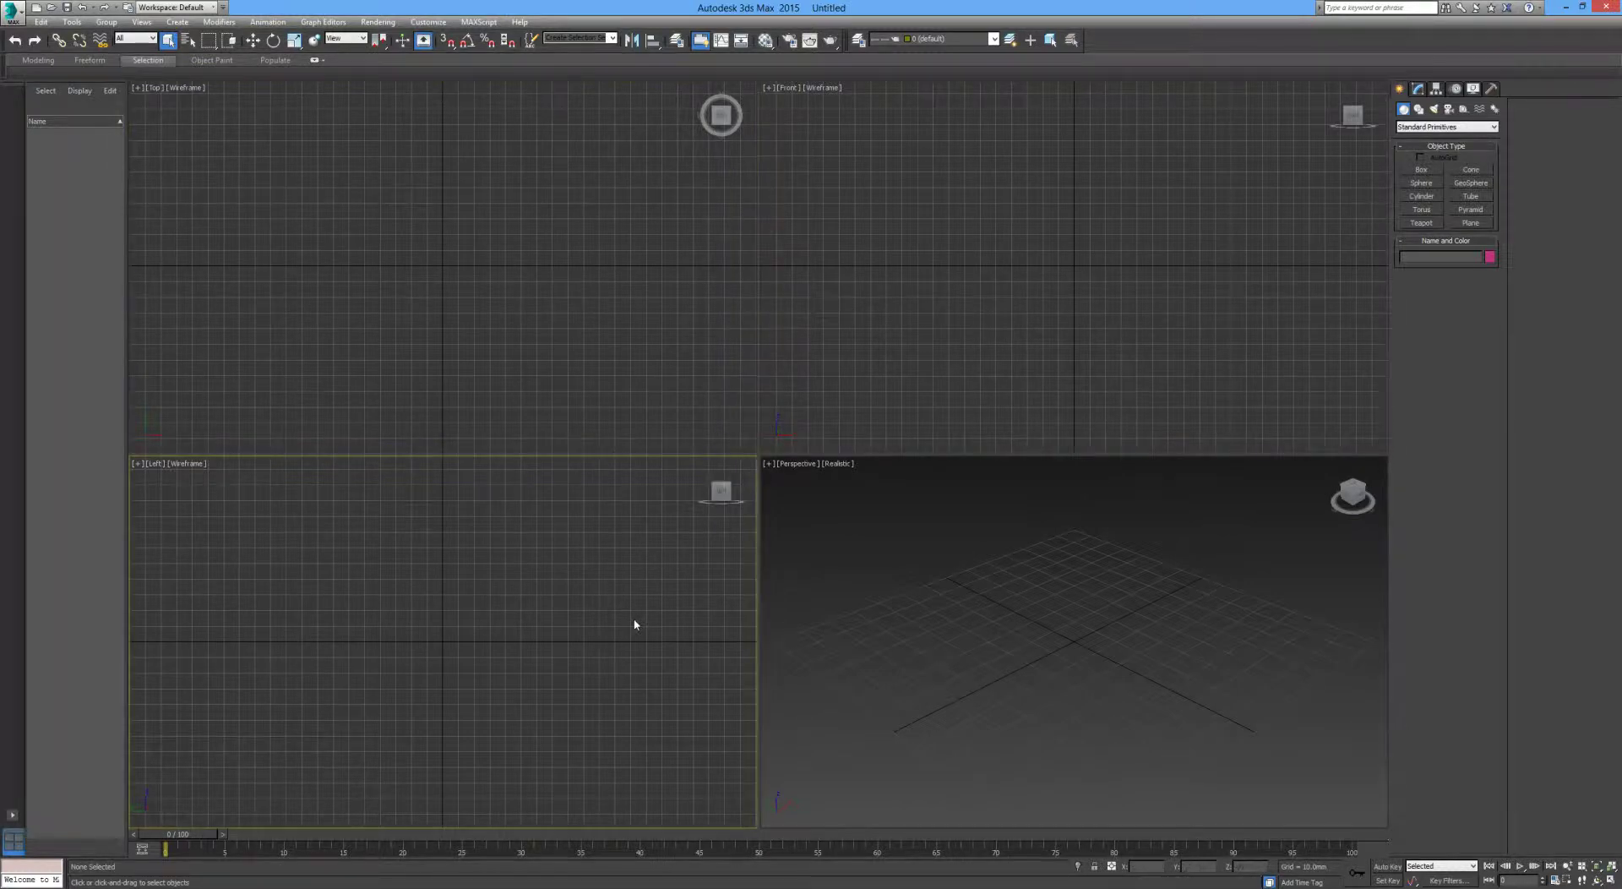
left_click(1144, 635)
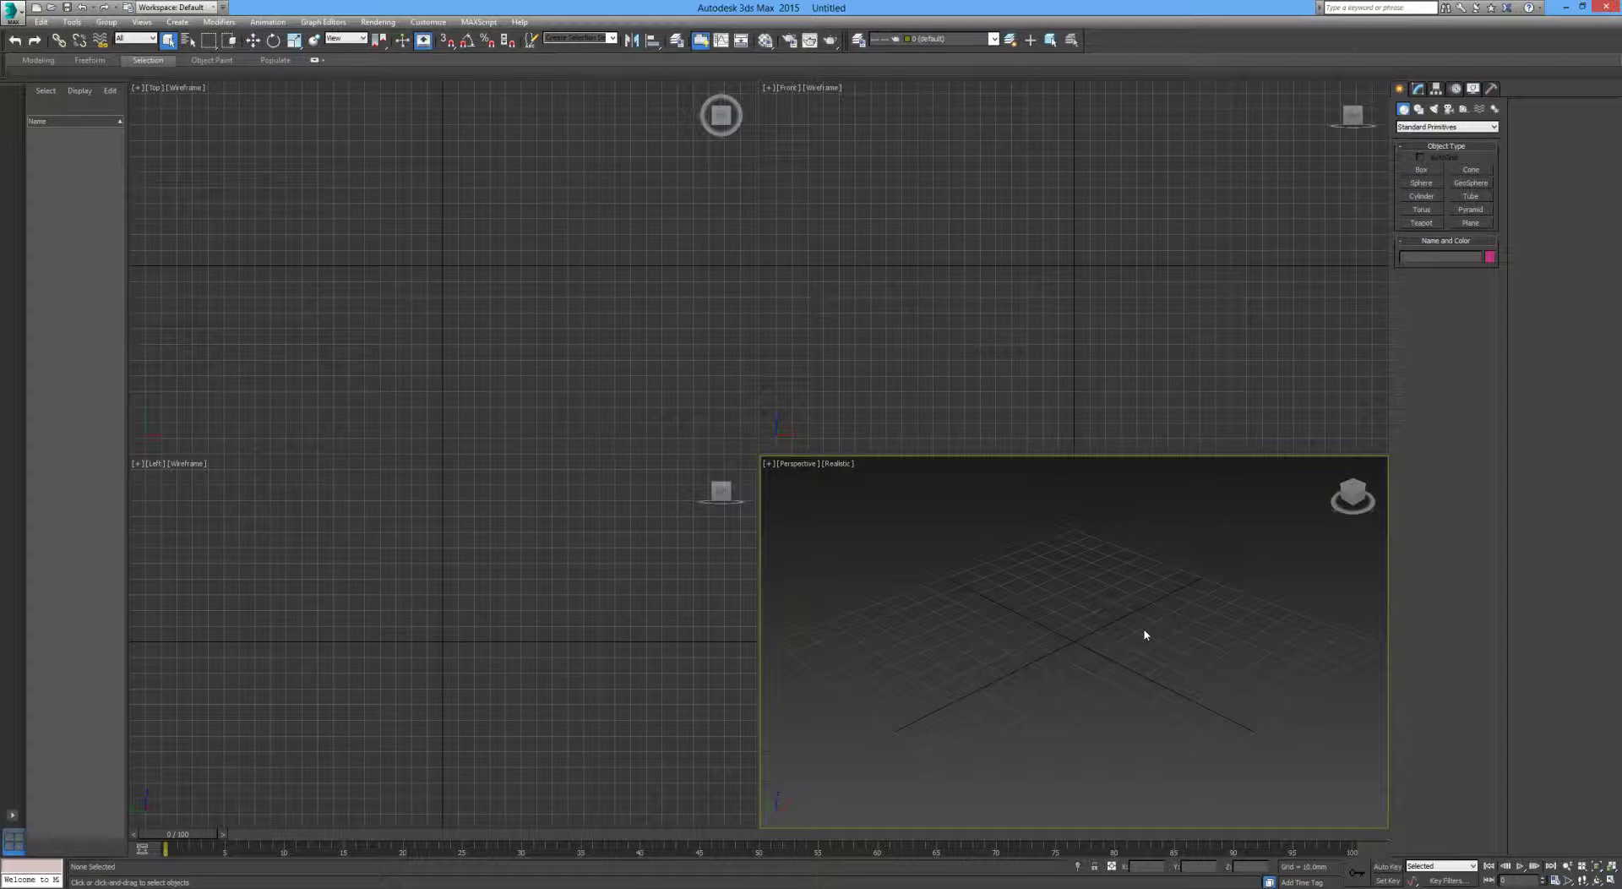
Draw a thin Box001 and a Sphere001 to its right in the Perspective view, then deselect.
left_click(1420, 170)
left_click_drag(887, 648, 1071, 754)
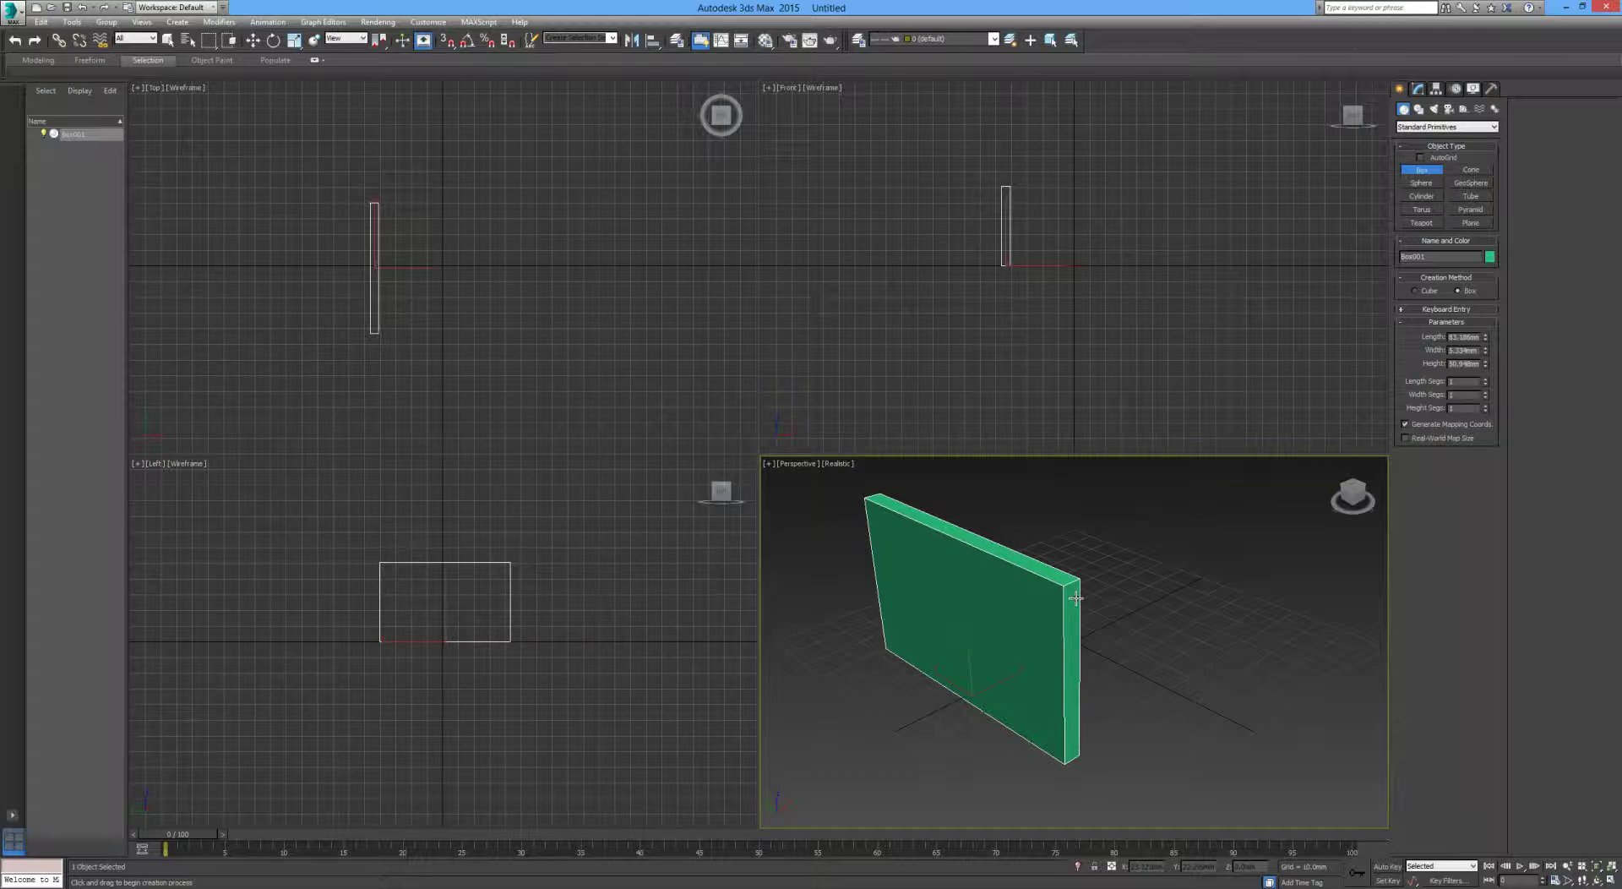
left_click(1076, 599)
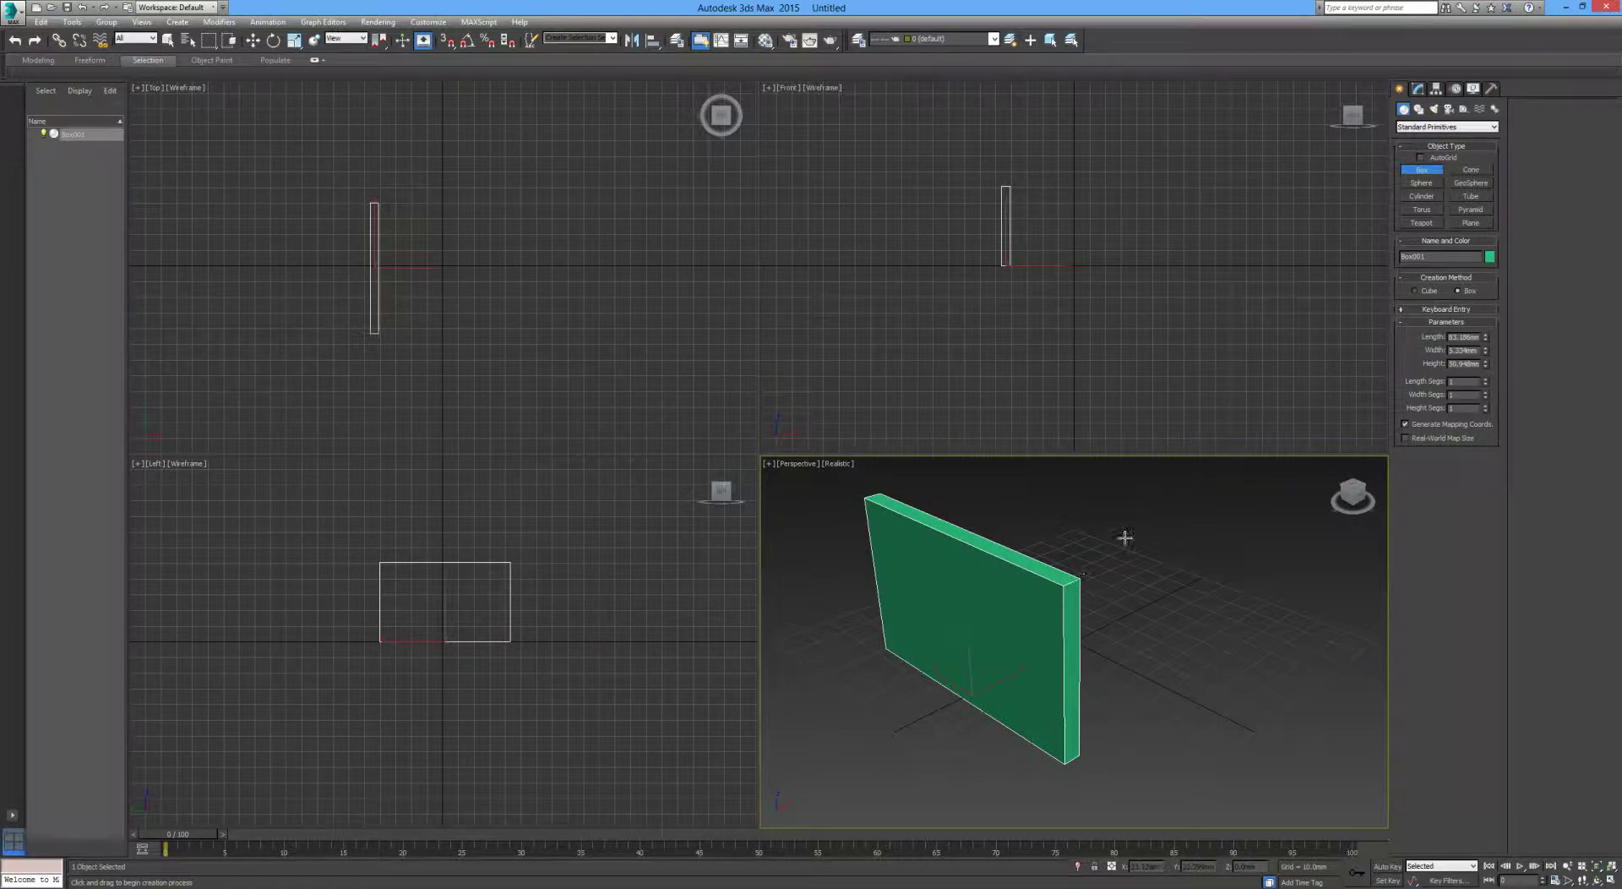
left_click(1437, 183)
left_click_drag(1177, 627, 1242, 626)
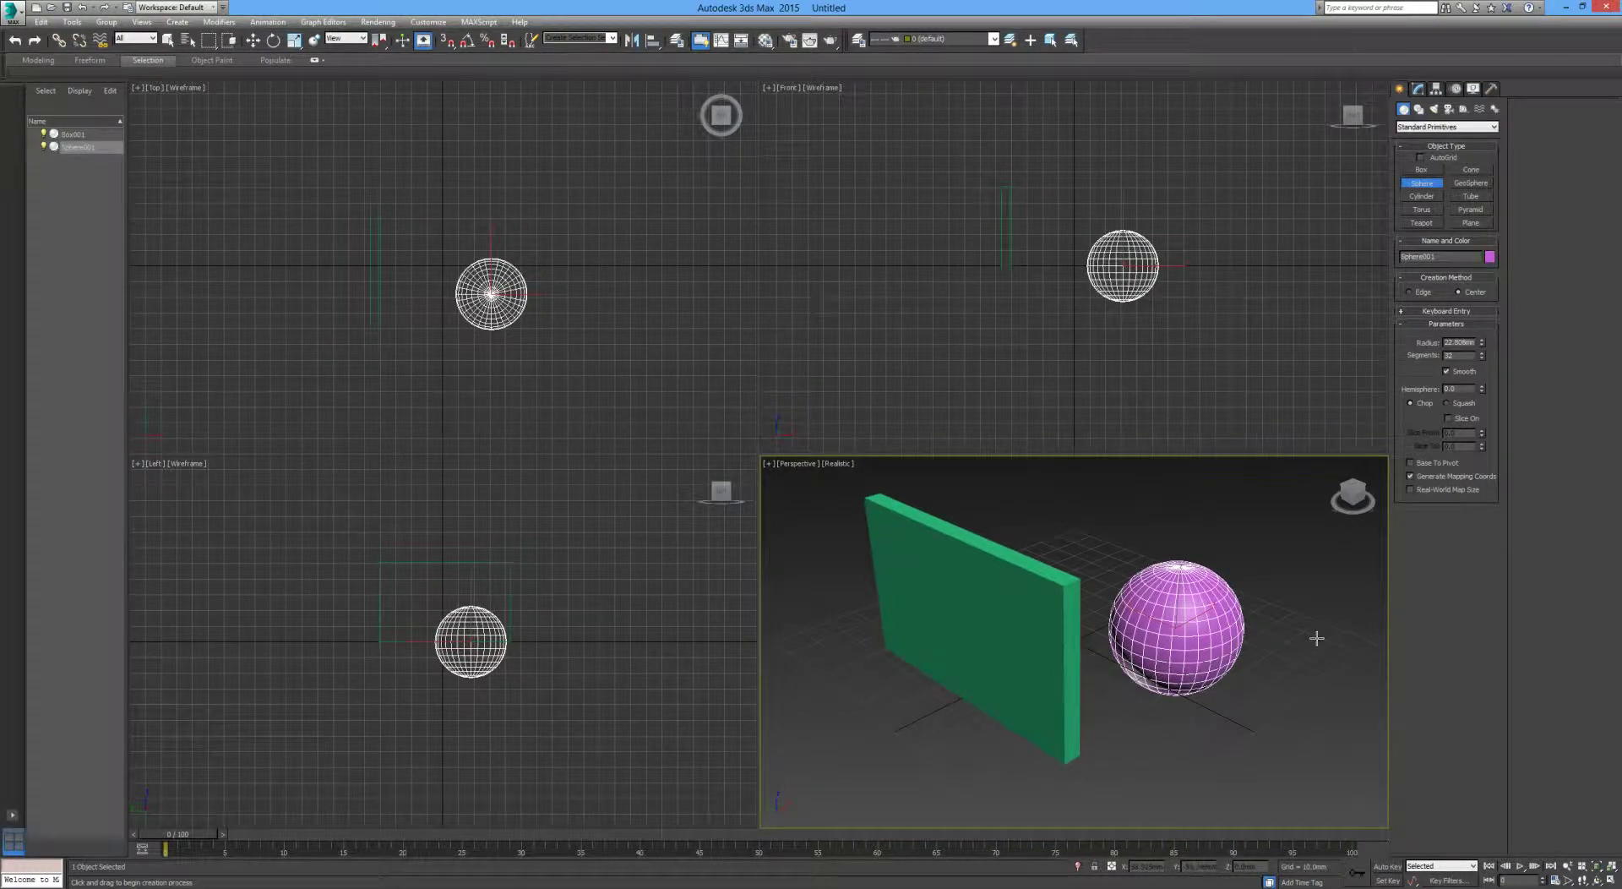
right_click(1314, 632)
left_click(1068, 541)
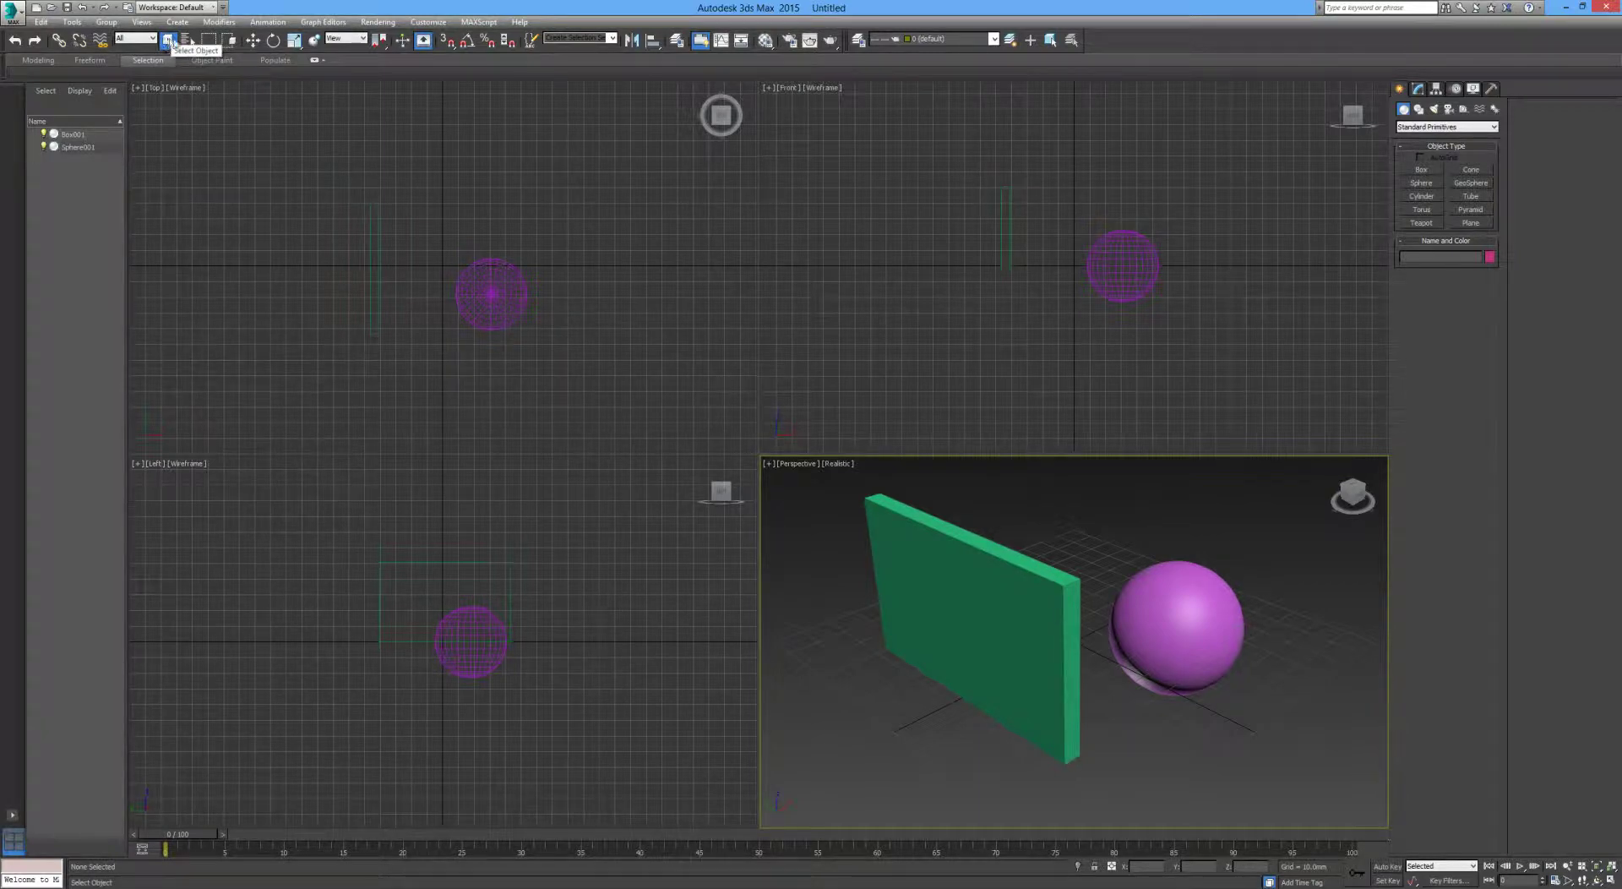
Alternate selecting Box001 and Sphere001, then select the sphere and Ctrl-add the box.
left_click(962, 582)
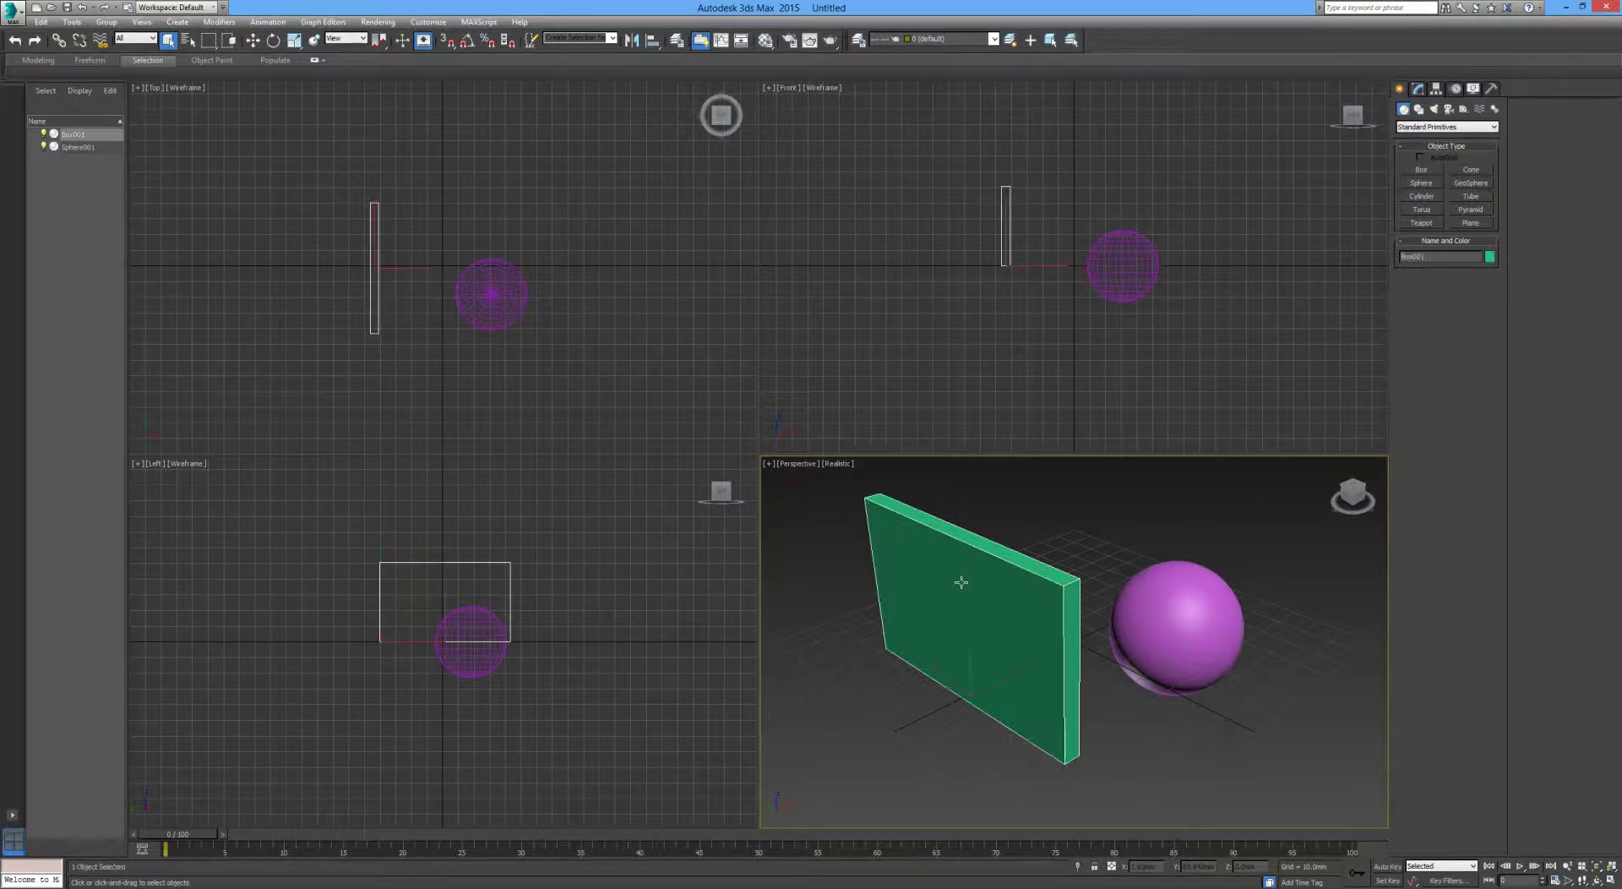
left_click(1173, 639)
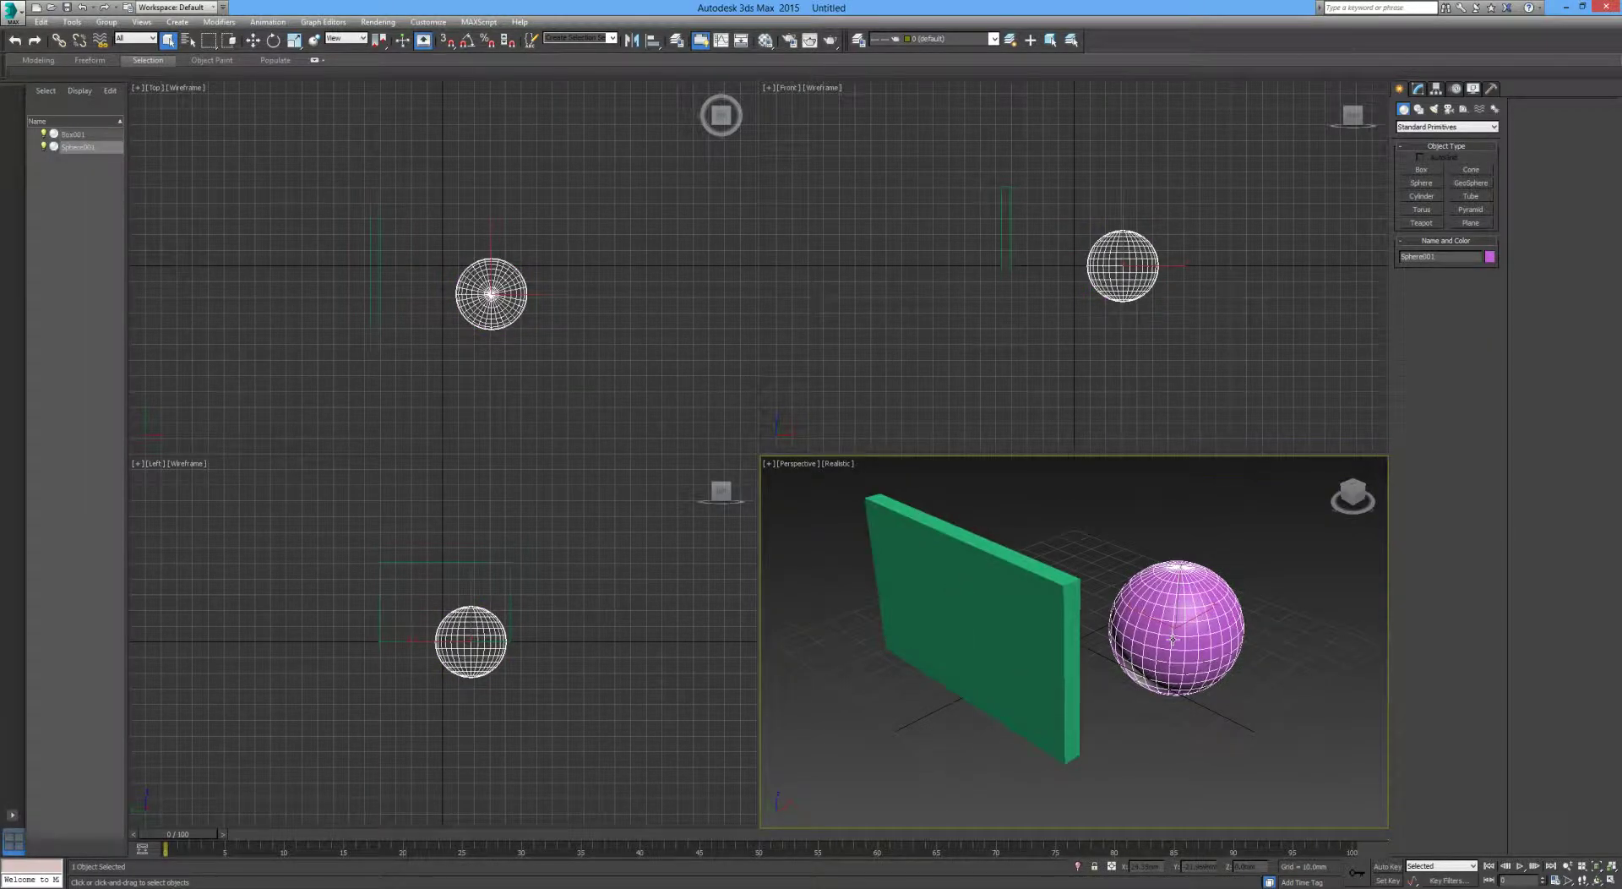
left_click(963, 578)
left_click(1150, 615)
left_click(1048, 625)
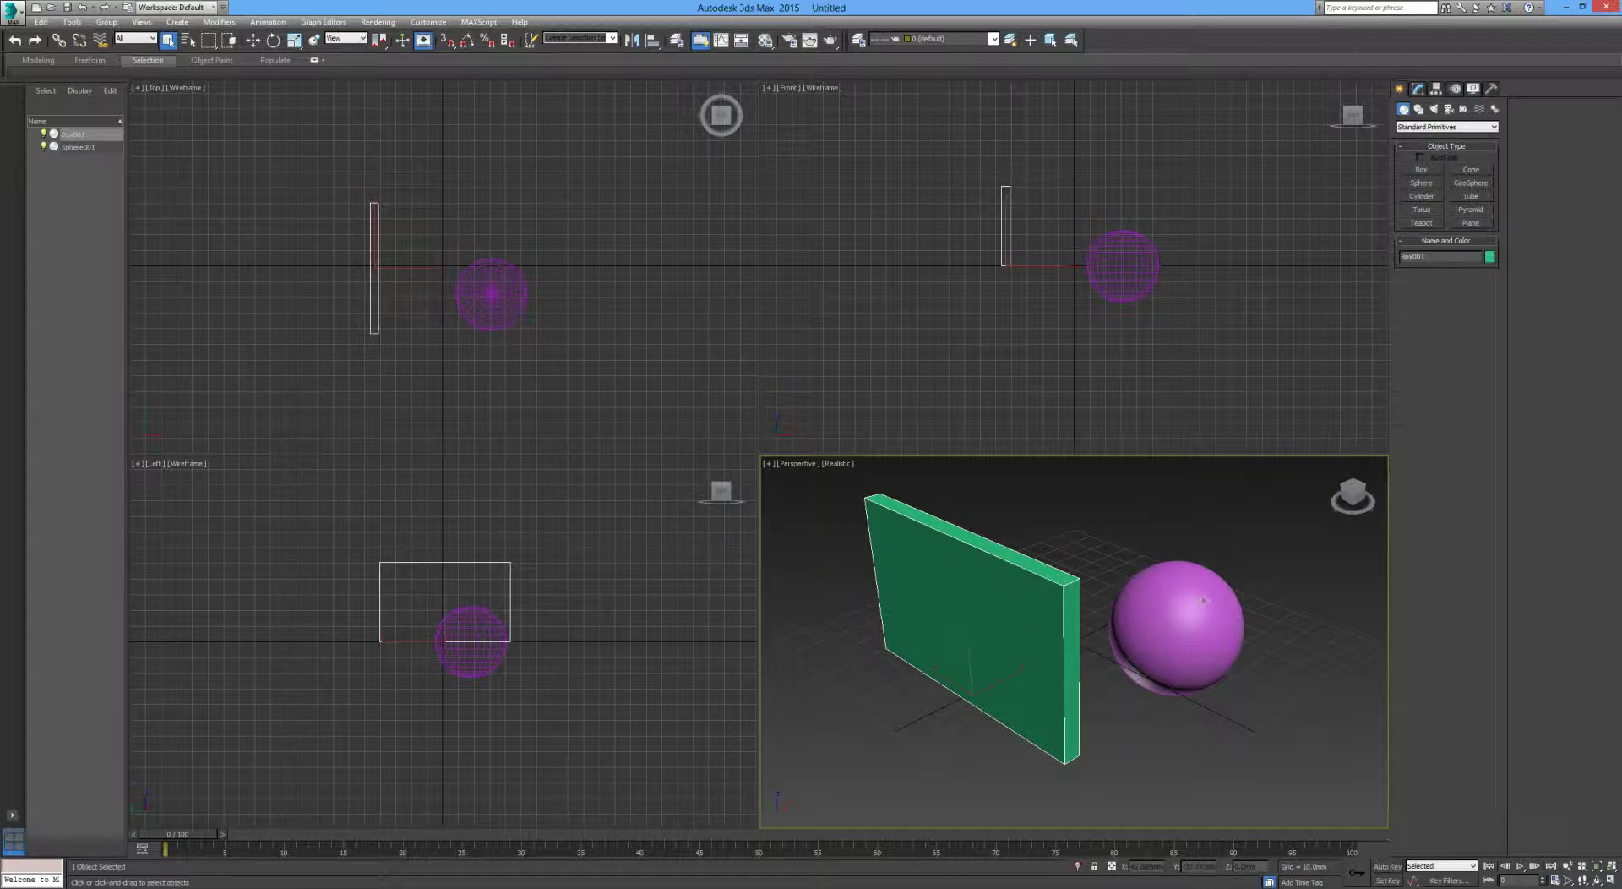
left_click(1203, 600, "ctrl")
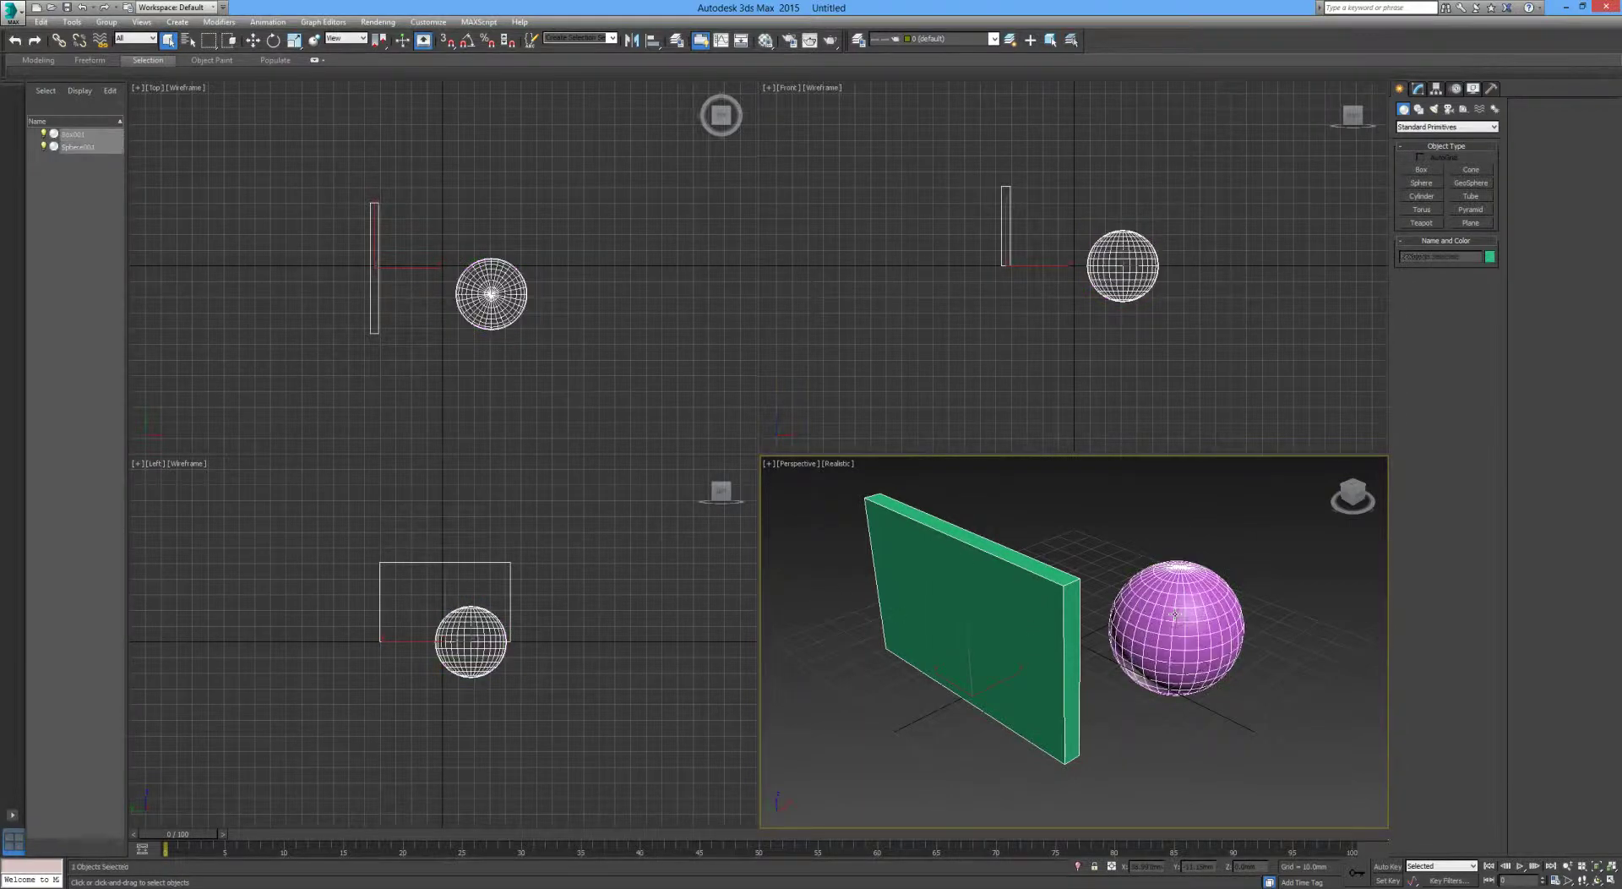
left_click(1198, 501)
left_click(1203, 603)
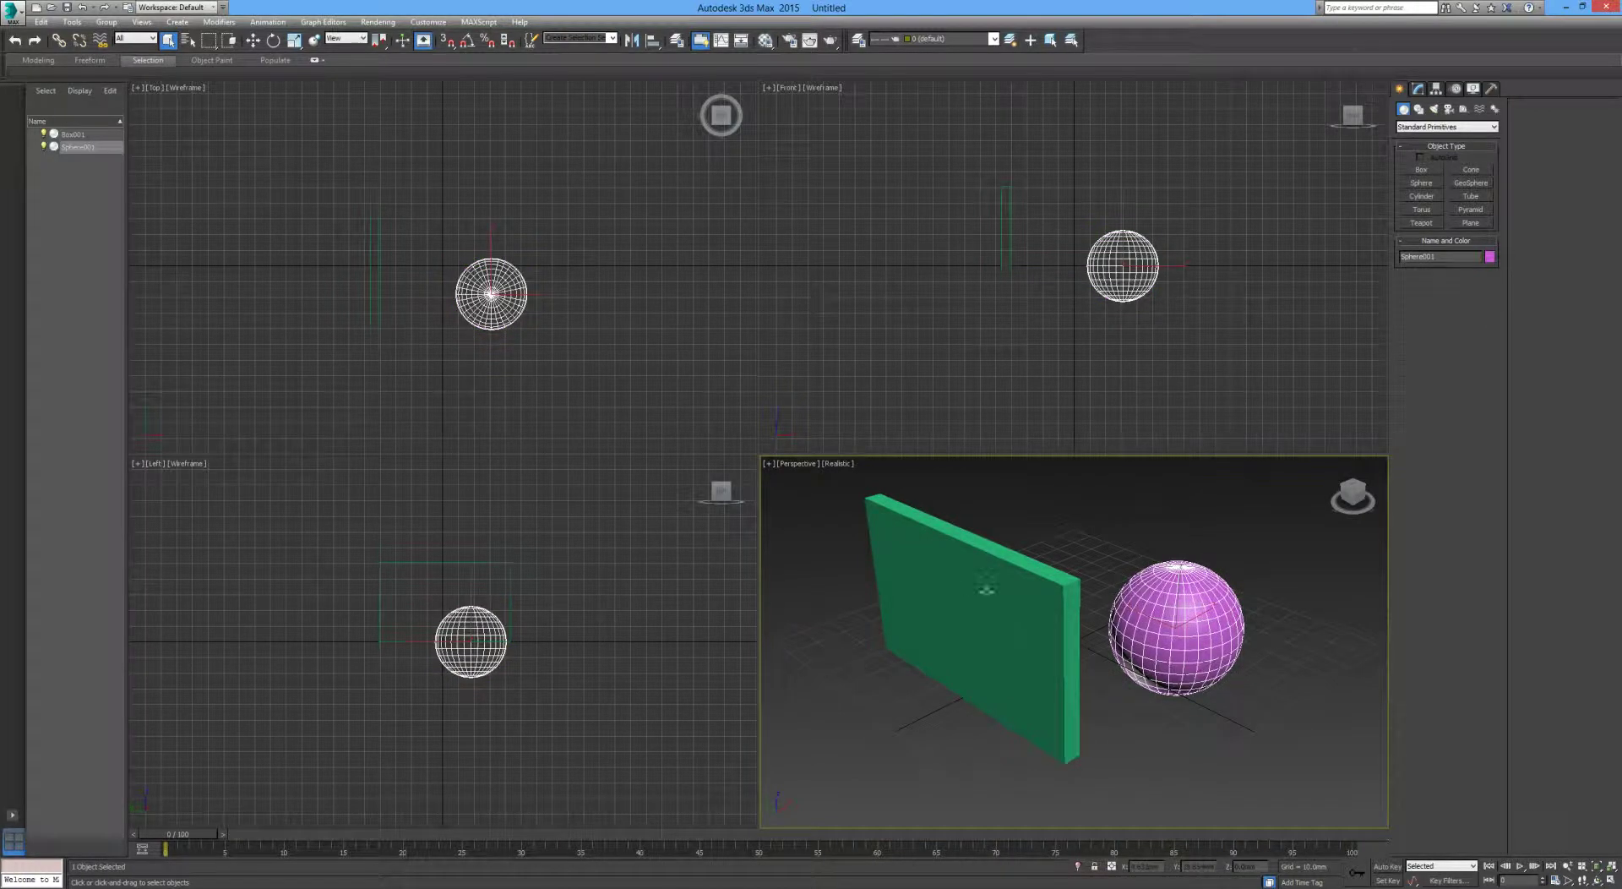
left_click(987, 589, "ctrl")
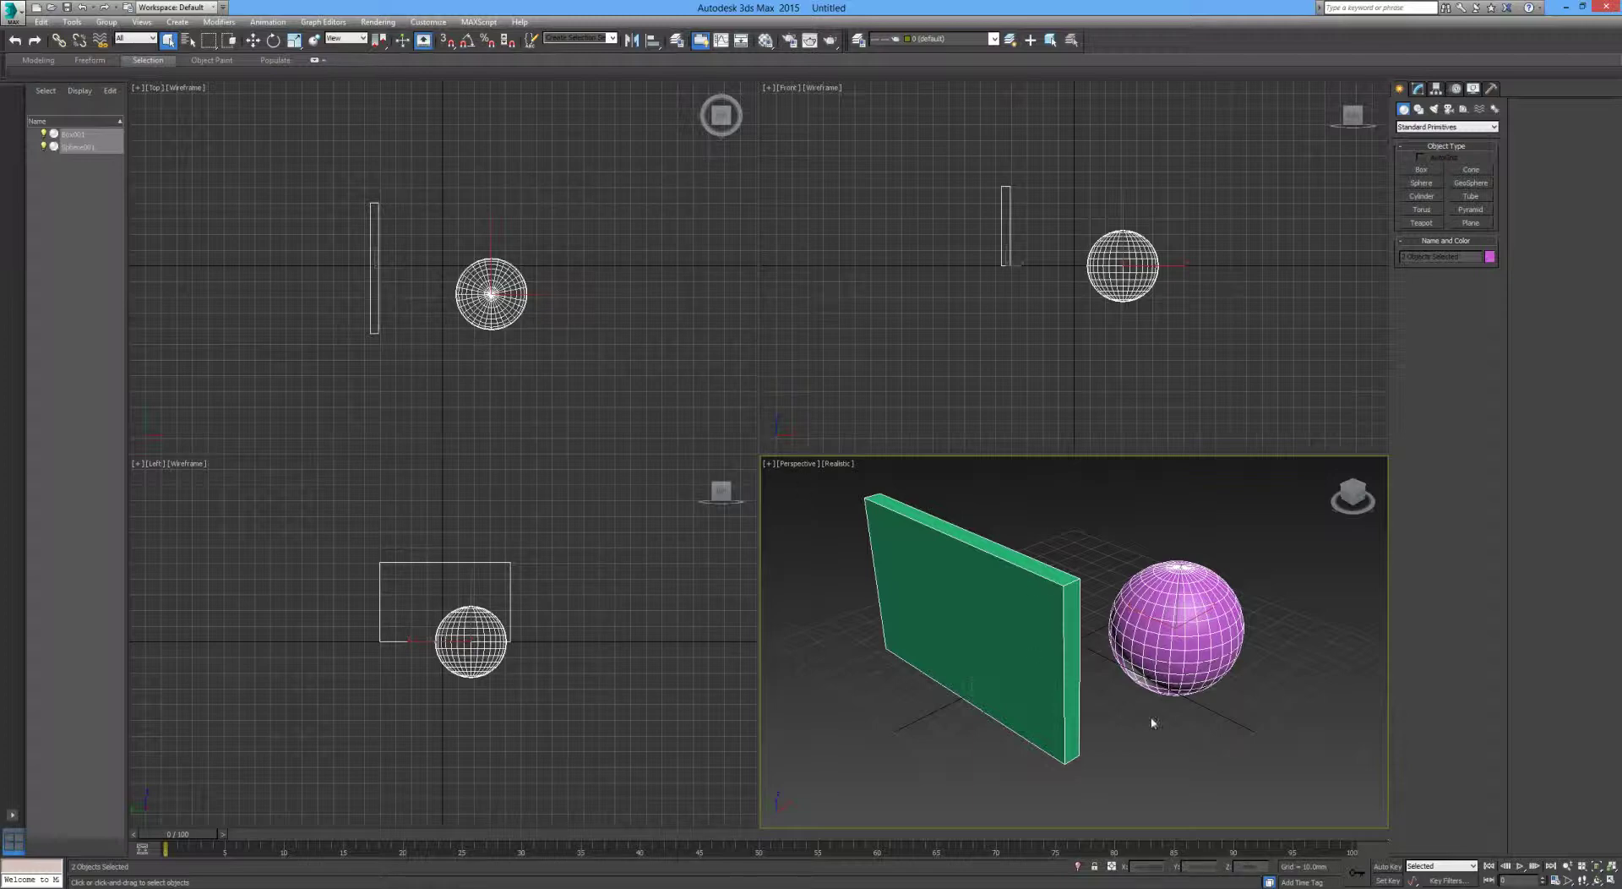
With Select and Move (W), drag the box and sphere together along Y, then deselect.
key("w")
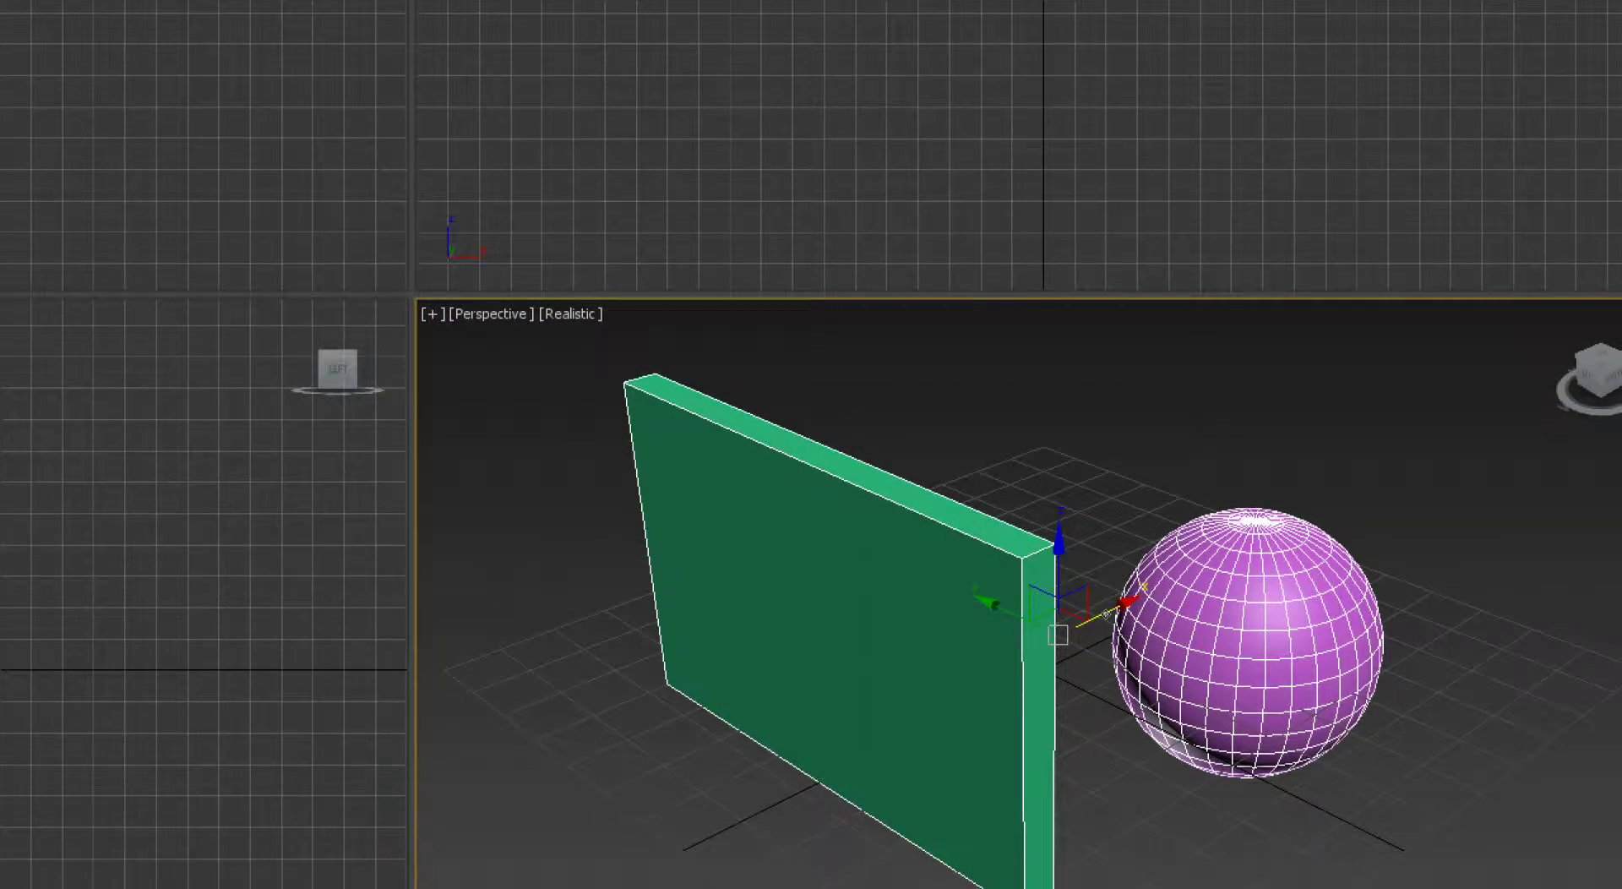
middle_click_drag(1107, 613, 1418, 577, "alt")
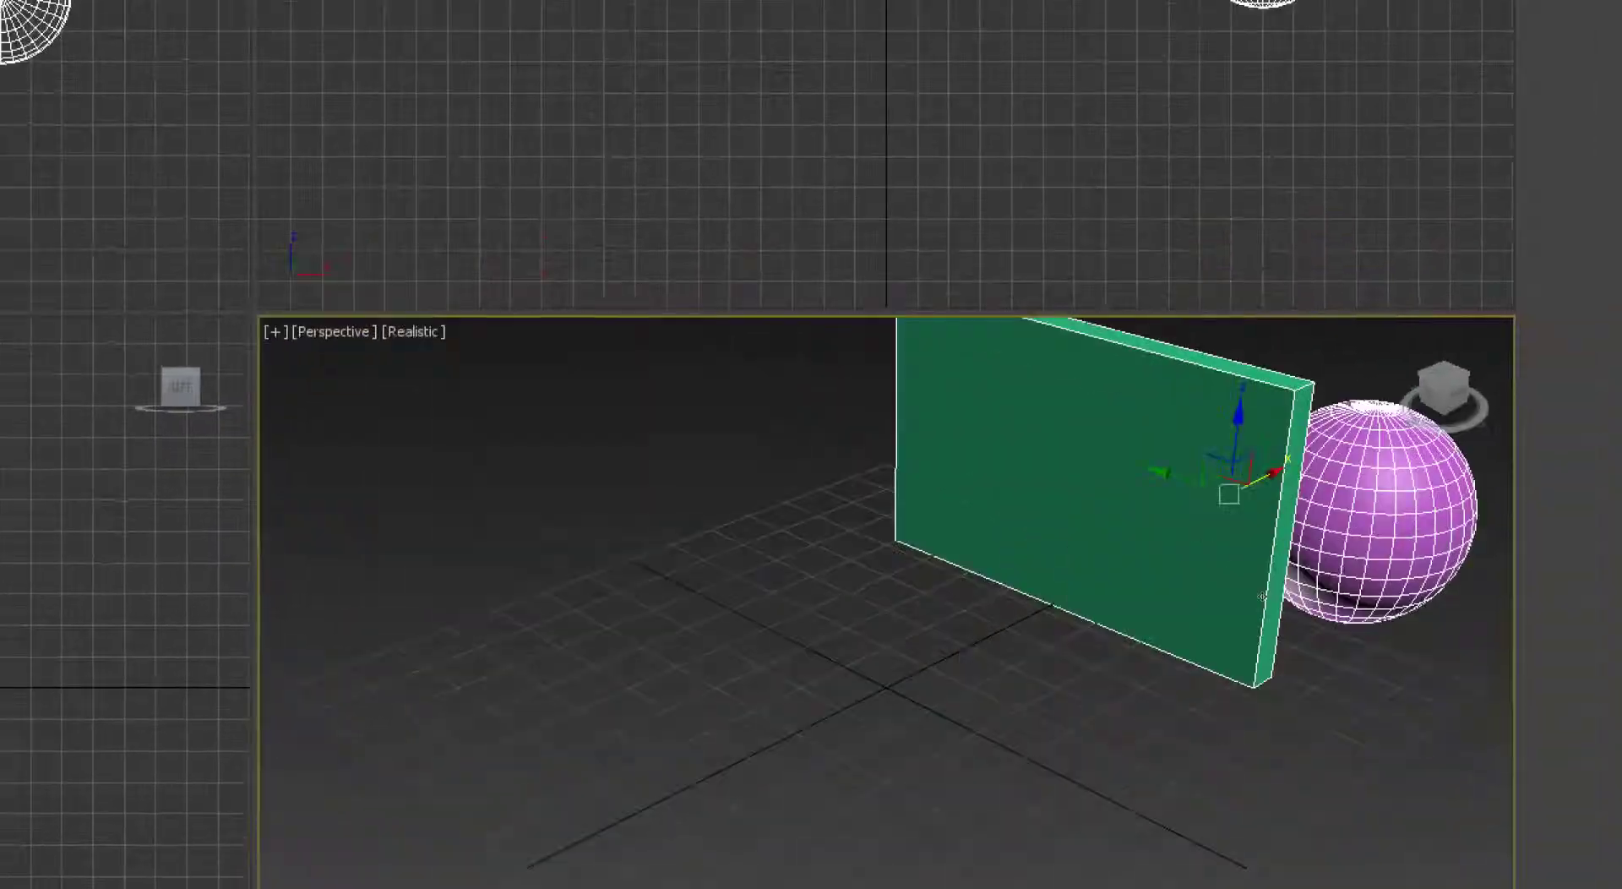
middle_click_drag(1262, 596, 1019, 578, "alt")
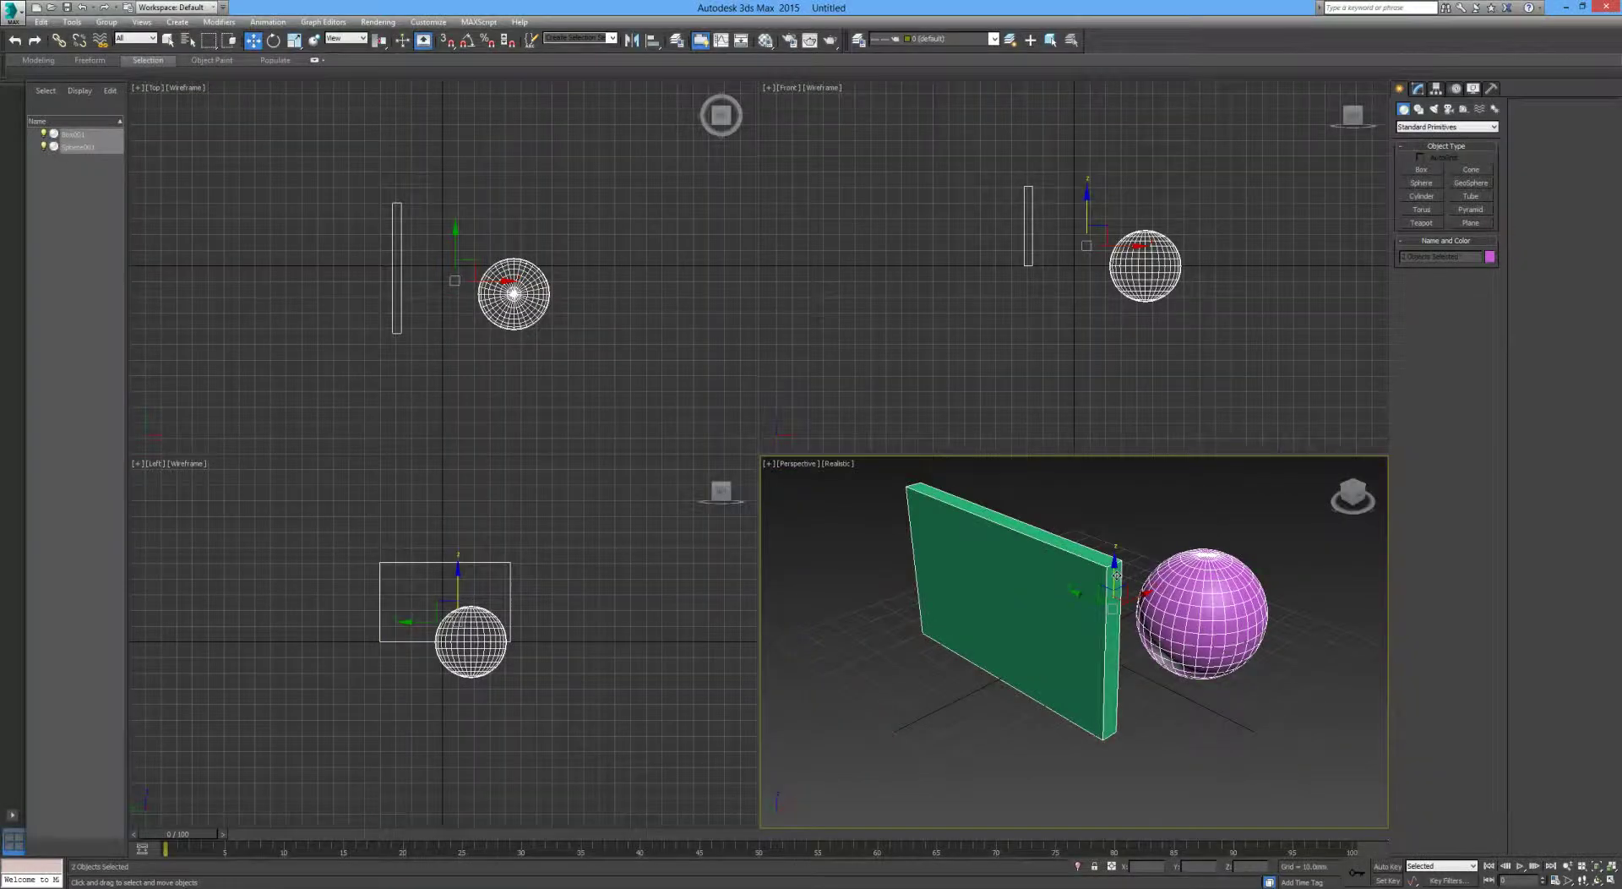
mouse_move(1098, 580)
middle_mouse_down("alt")
mouse_move(1088, 653)
mouse_move(1114, 602)
middle_mouse_up("alt")
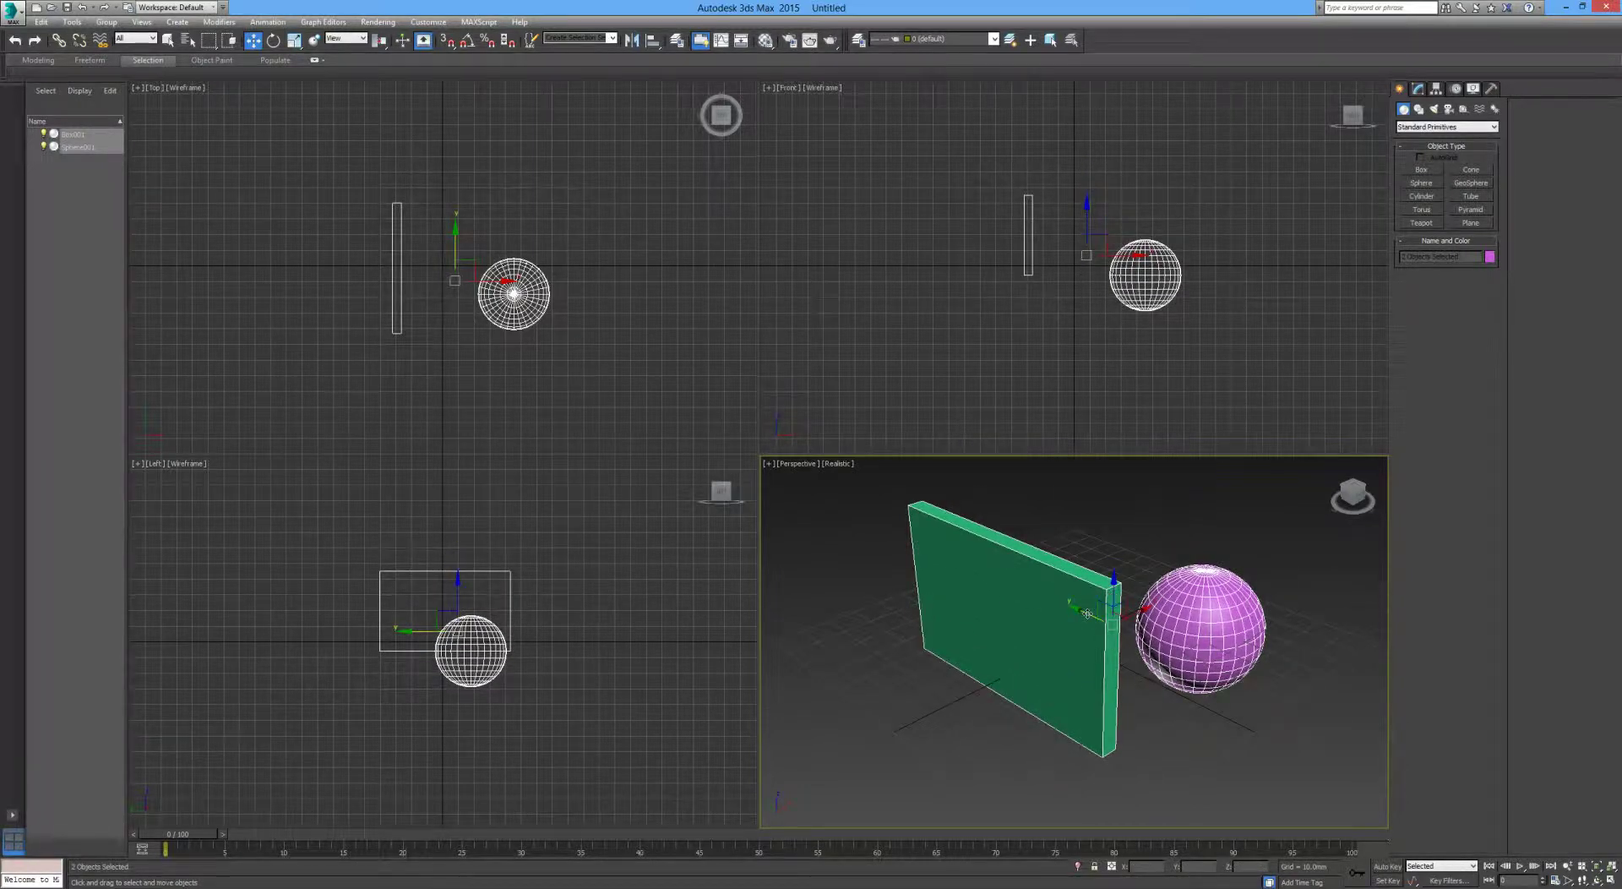
left_click_drag(1089, 612, 1063, 691)
left_click(1082, 748)
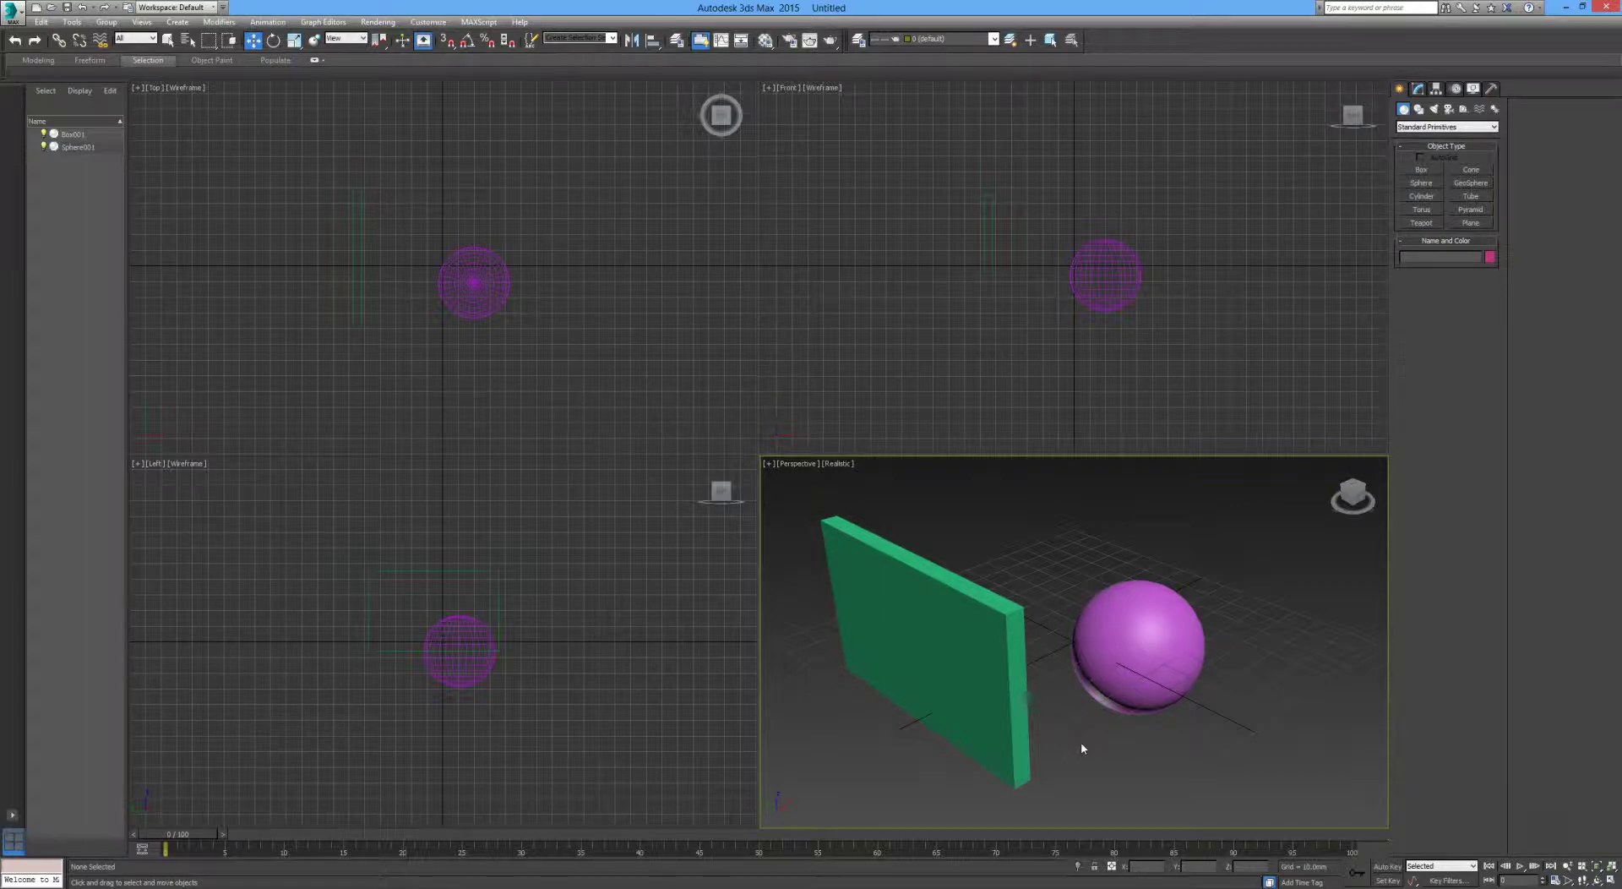
key("e")
left_click(968, 651)
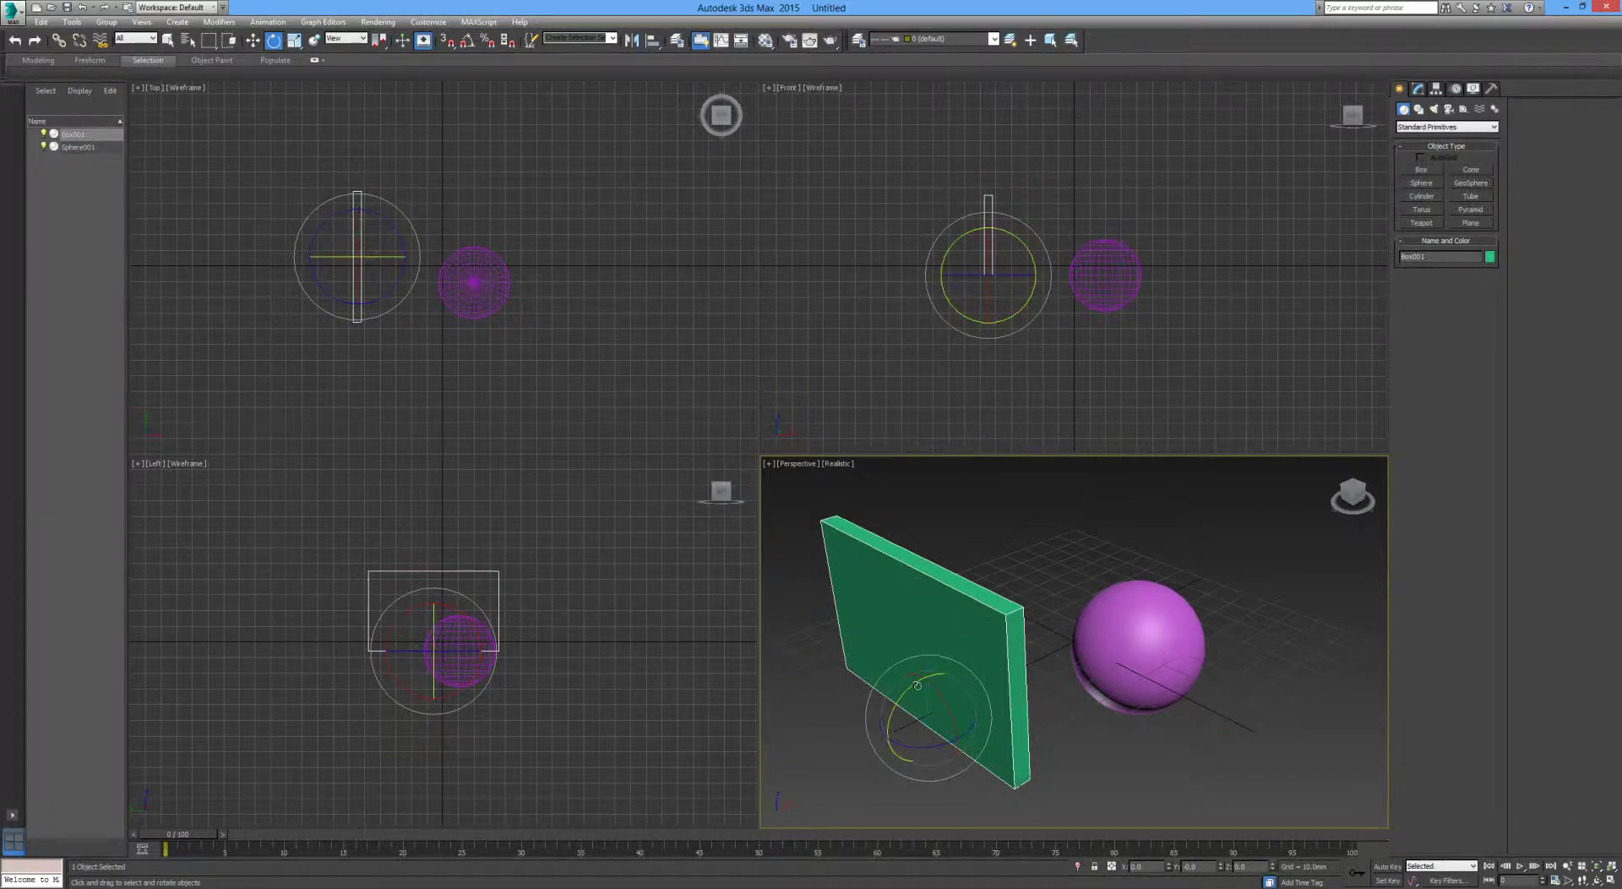
left_click_drag(917, 685, 853, 732)
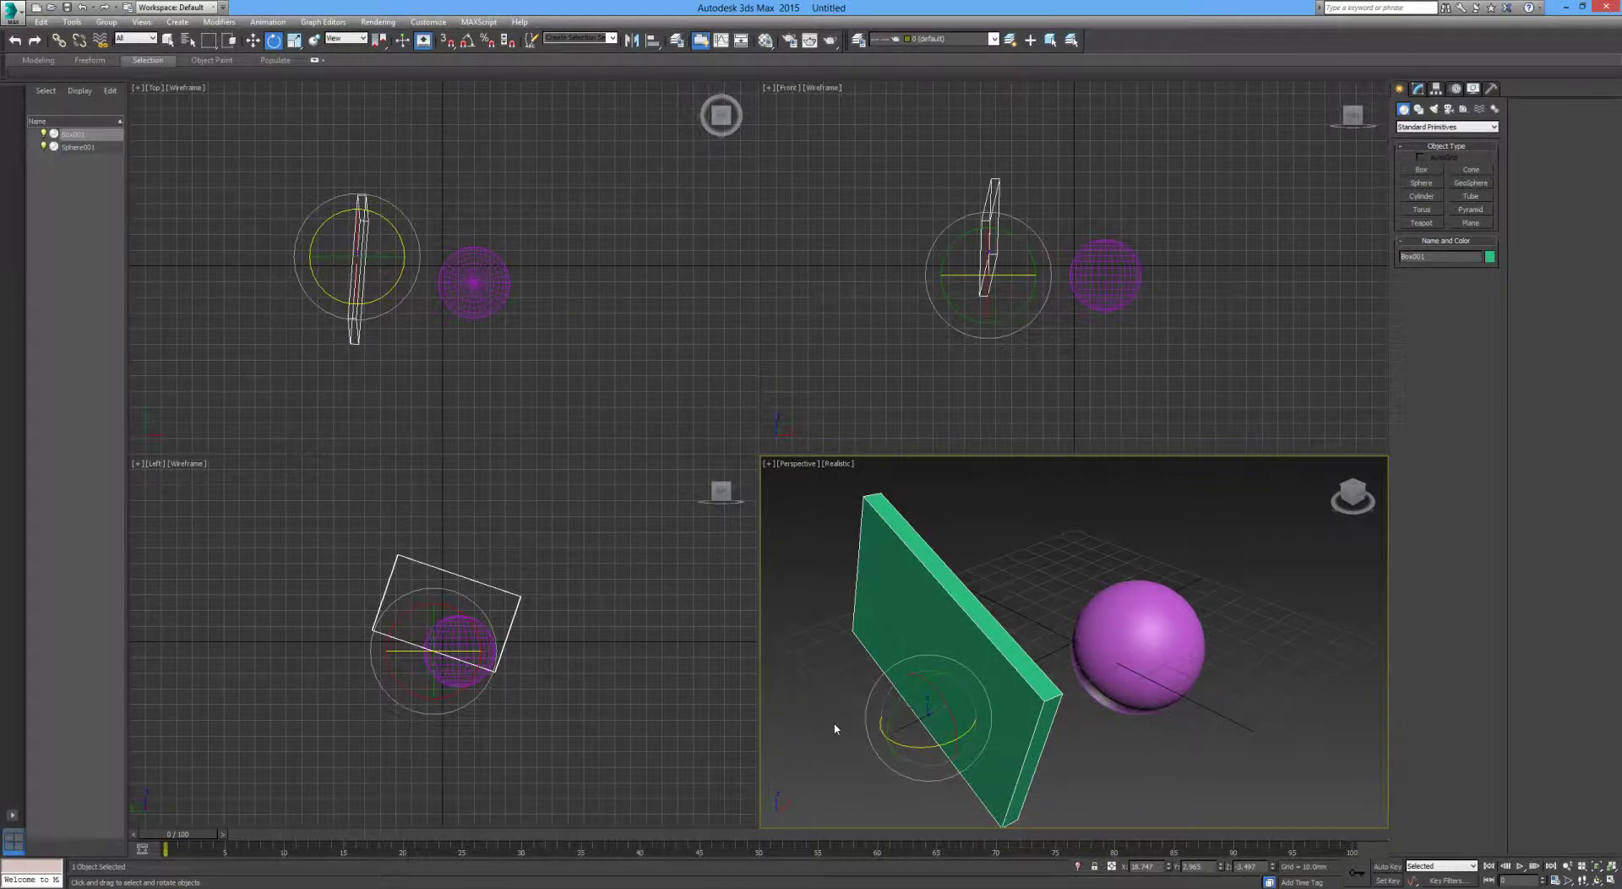
key("ctrl+z")
key("ctrl+z")
key("ctrl+z")
key("ctrl+z")
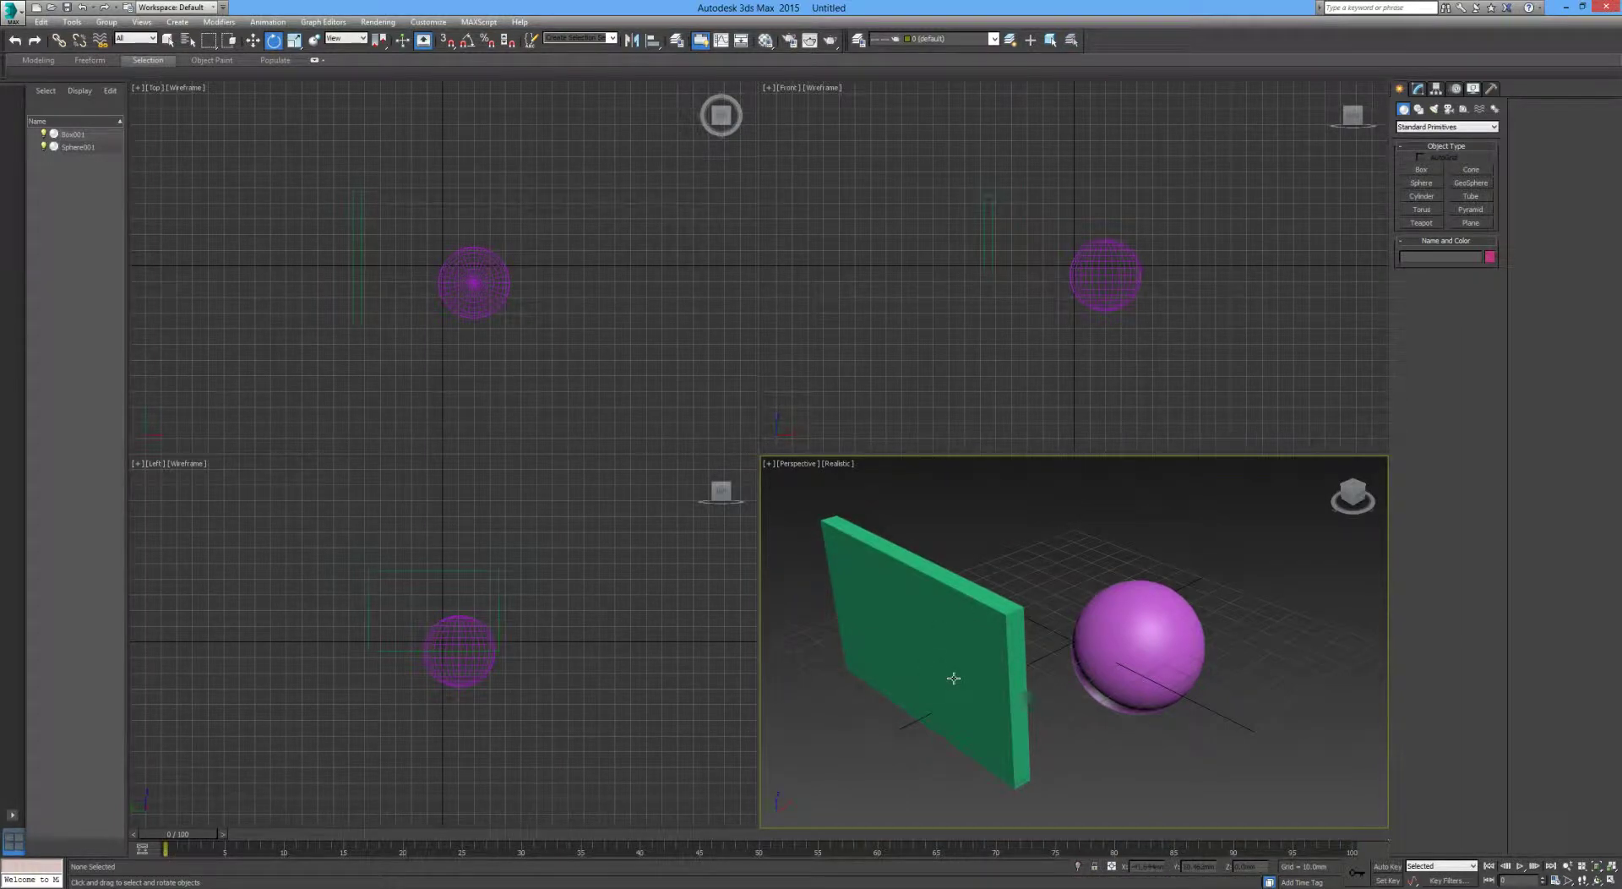
left_click(937, 659)
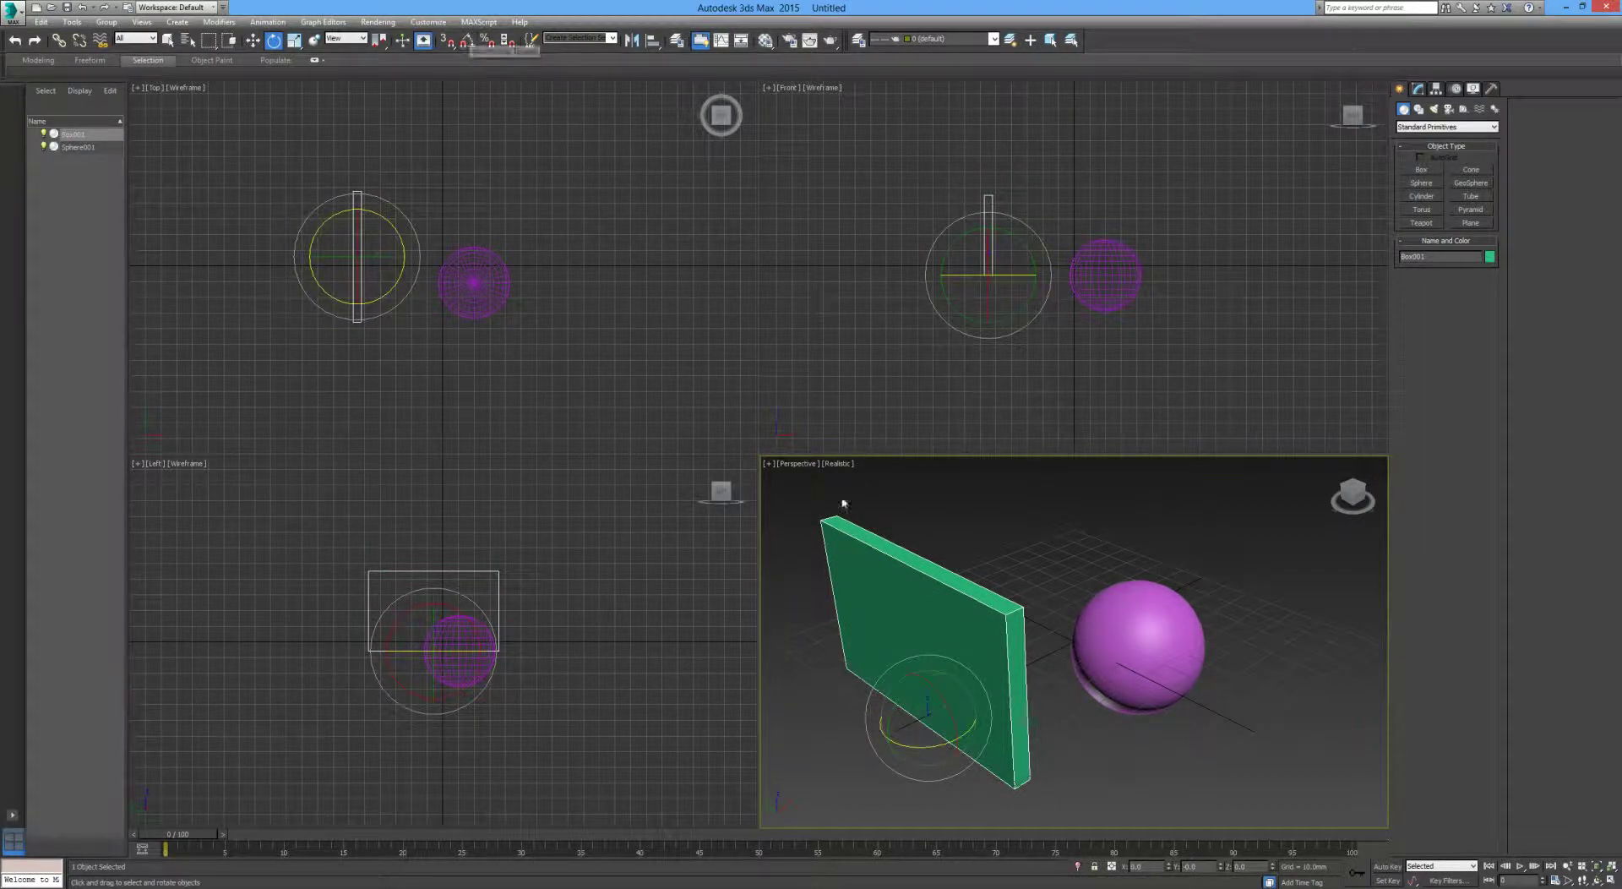
left_click_drag(909, 692, 921, 803)
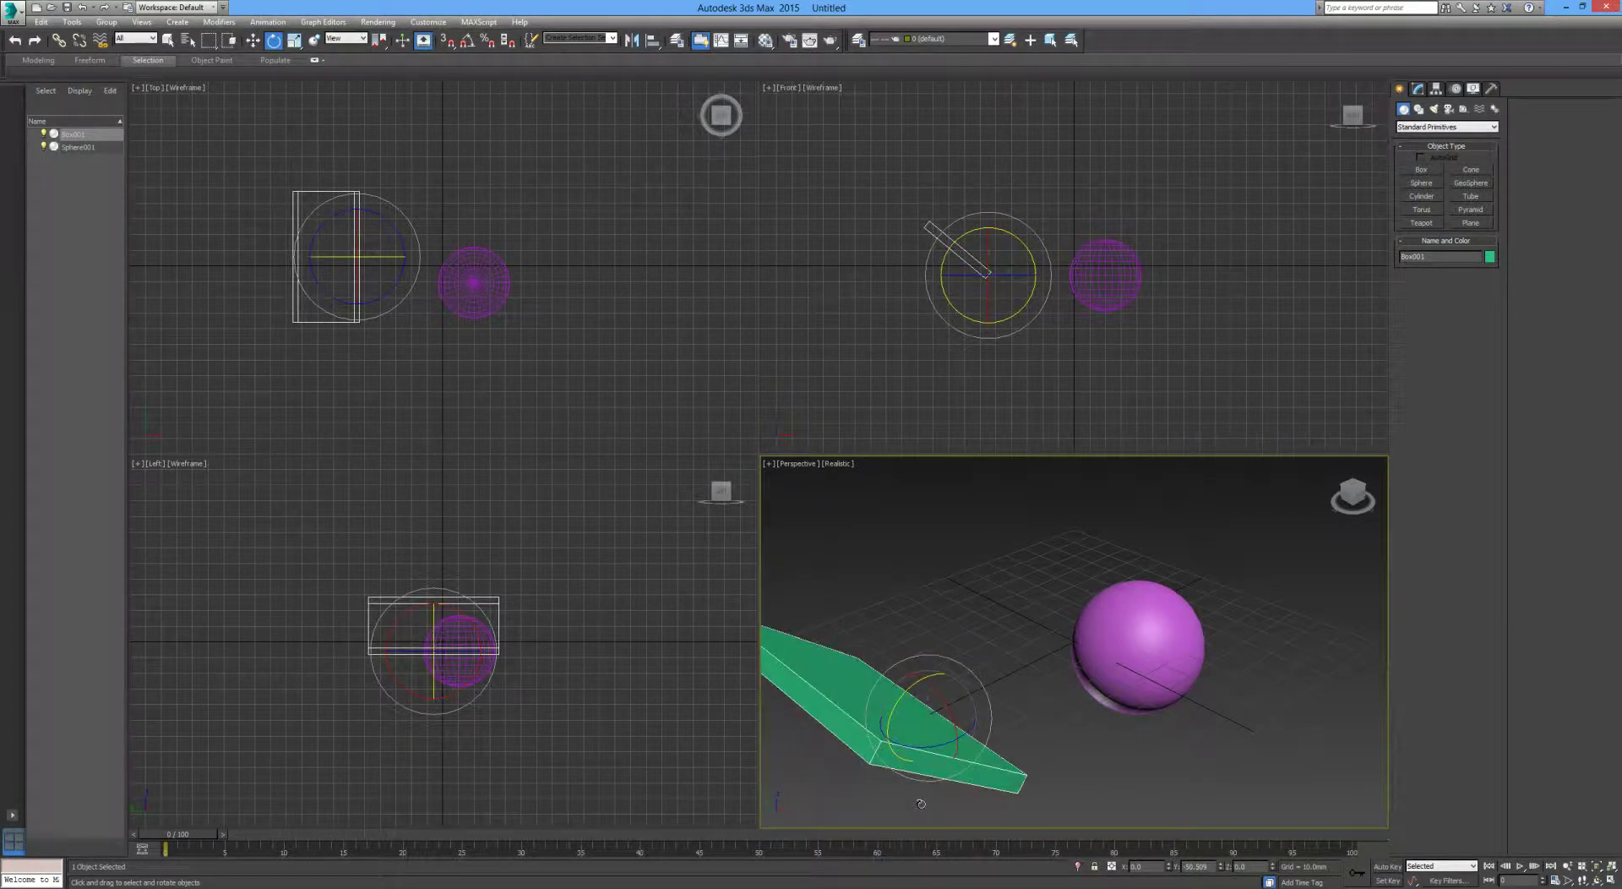
key("ctrl+z")
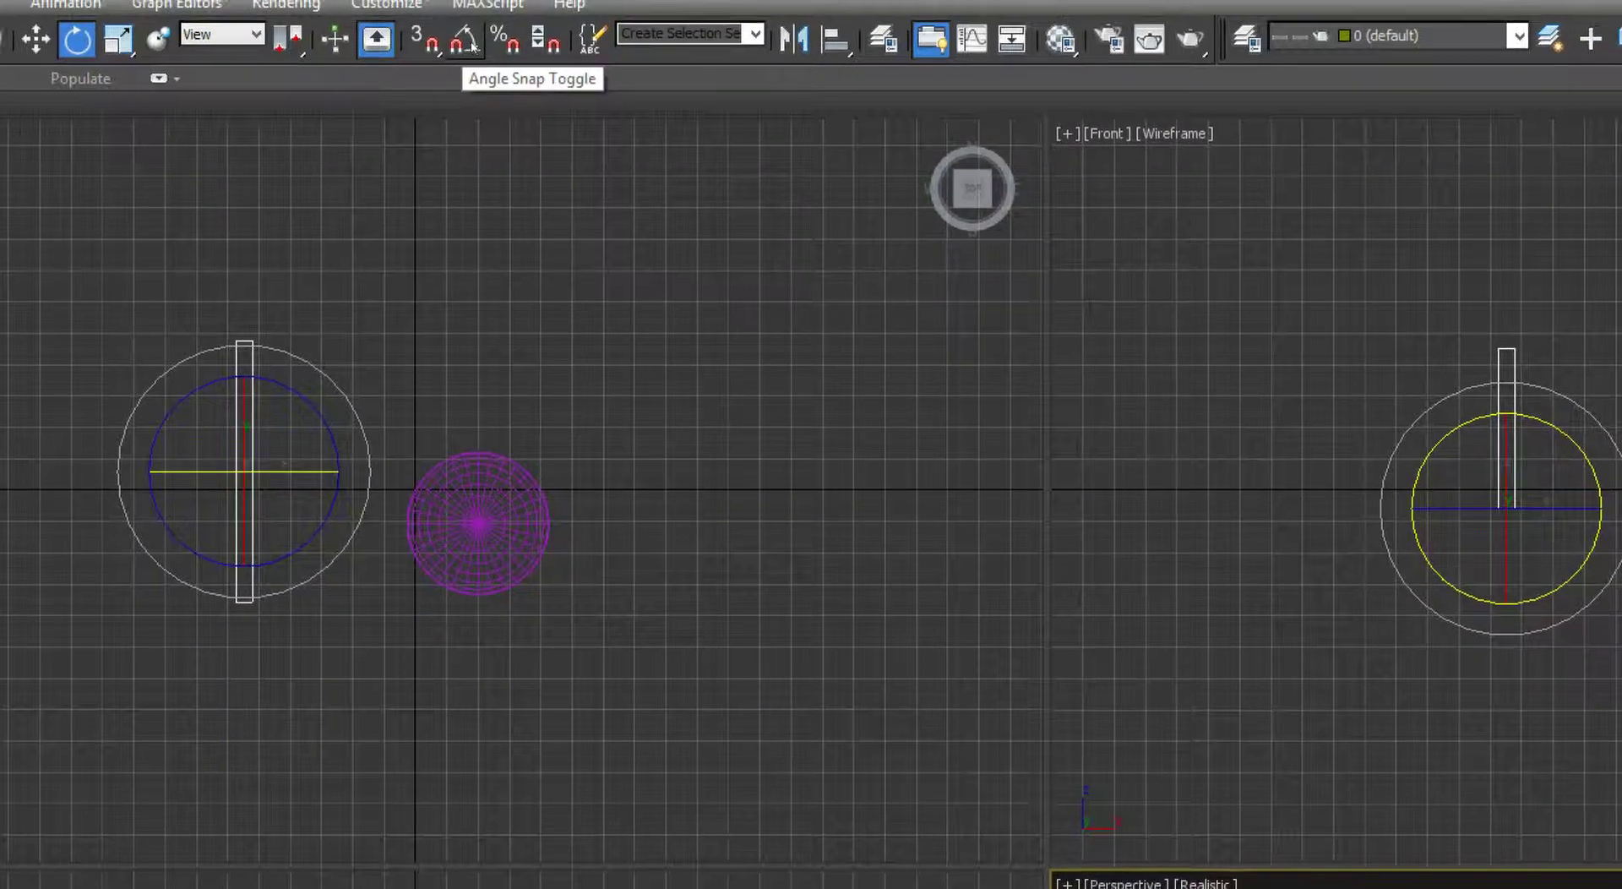
Enable Angle Snap and rotate Box001 -90 degrees so it lies flat, then deselect.
left_click(472, 41)
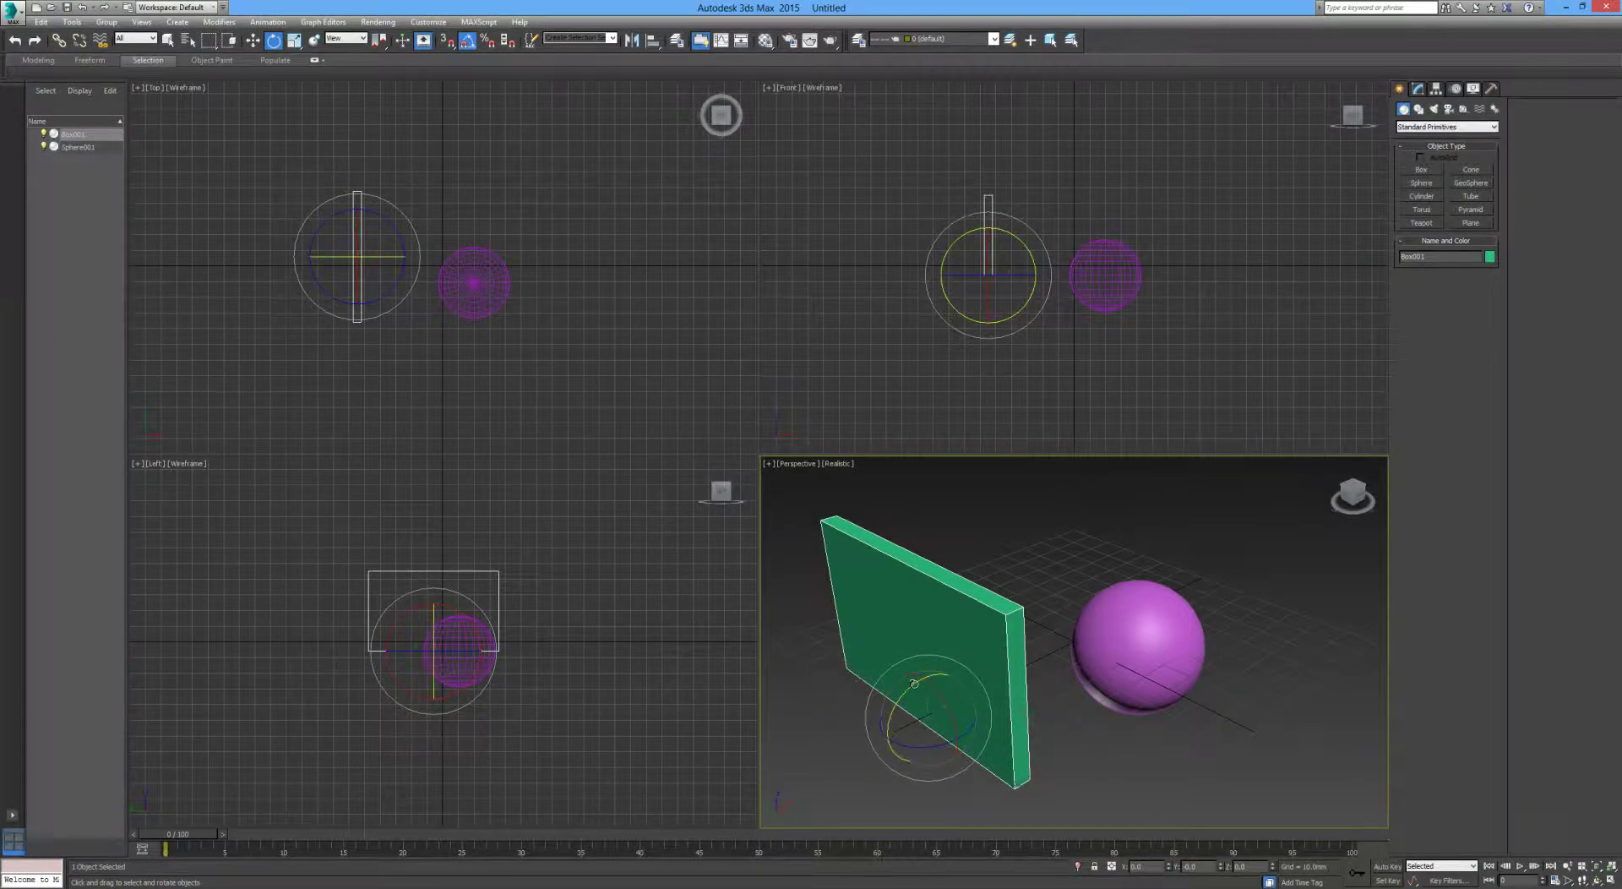
left_click_drag(914, 682, 896, 762)
left_click(1023, 683)
mouse_move(1022, 682)
middle_mouse_down("alt")
mouse_move(1038, 598)
mouse_move(1022, 671)
mouse_move(1005, 675)
middle_mouse_up("alt")
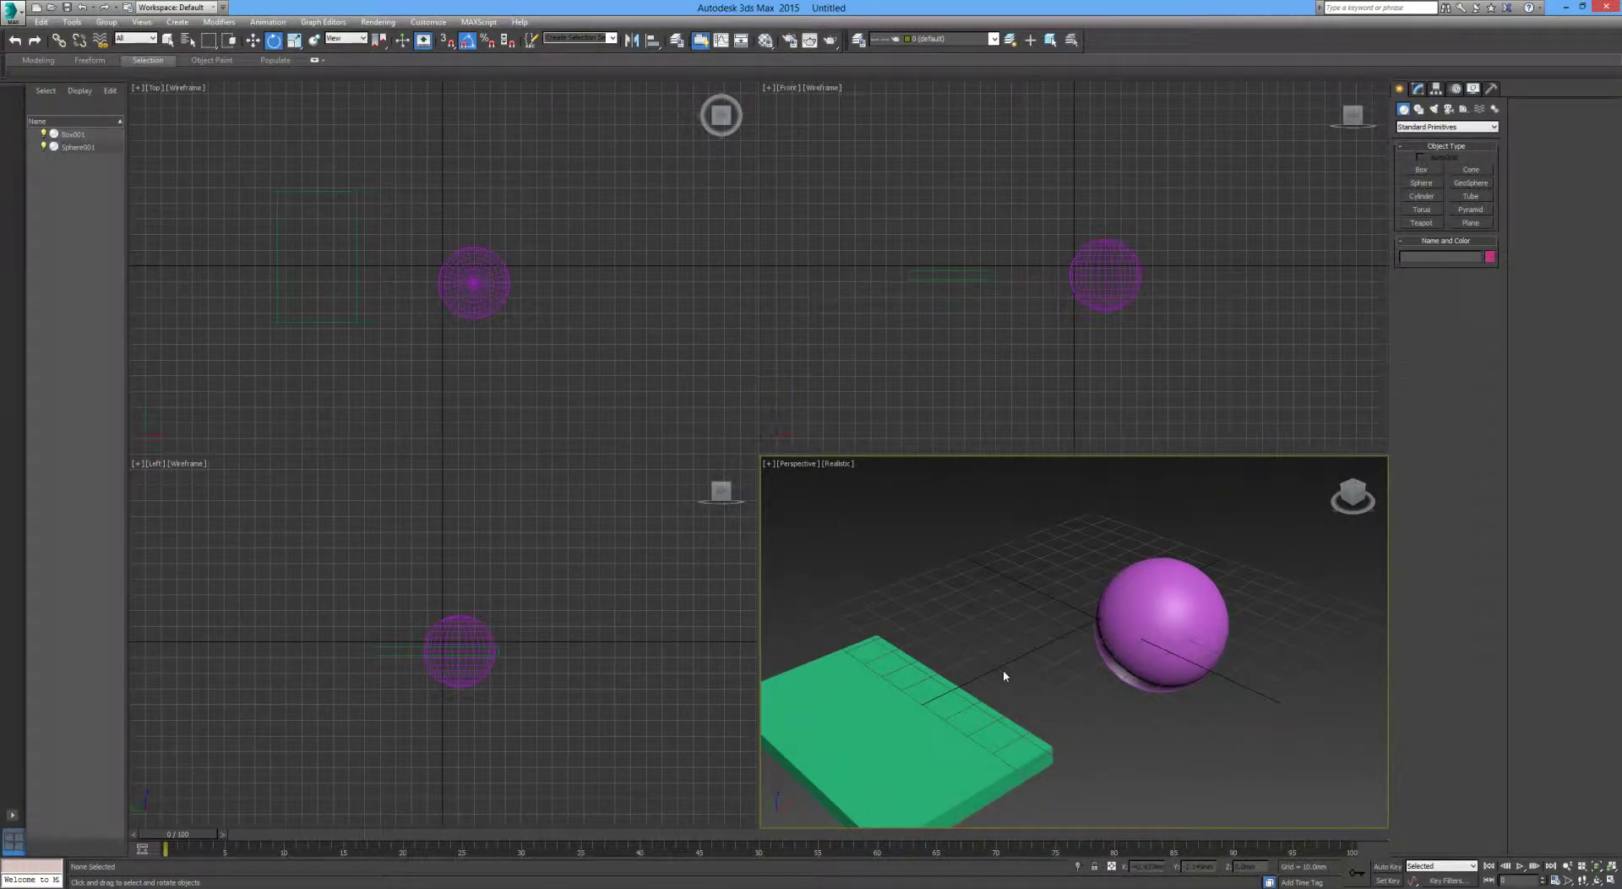
With Select and Scale (R), shrink Sphere001 uniformly, then stretch it along one axis into an oval.
key("r")
left_click(1177, 607)
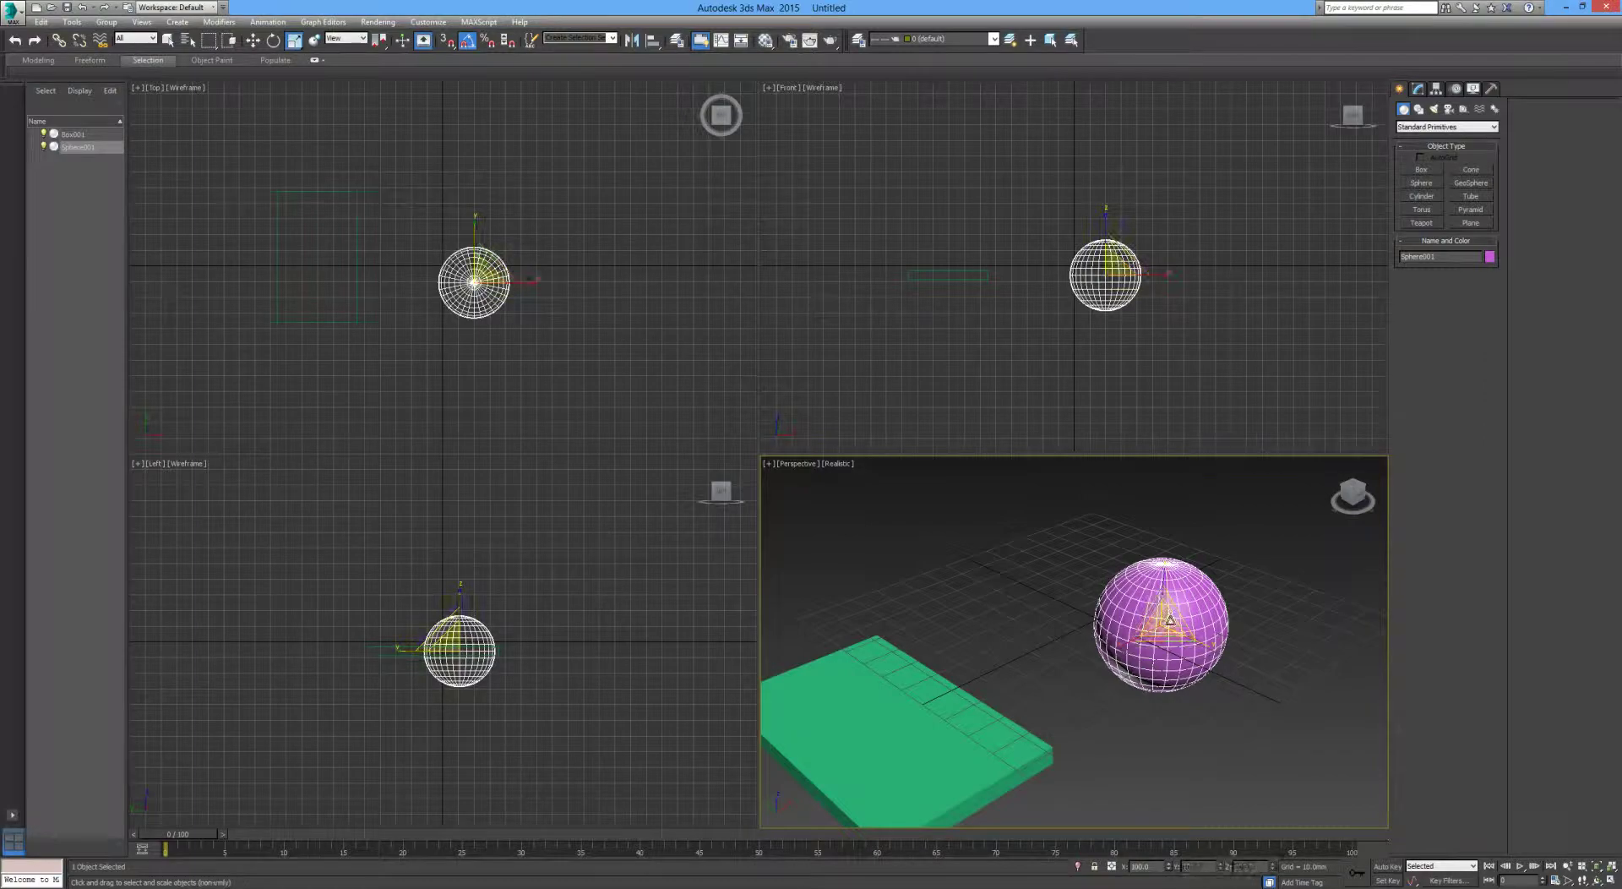
left_click_drag(1168, 621, 1204, 645)
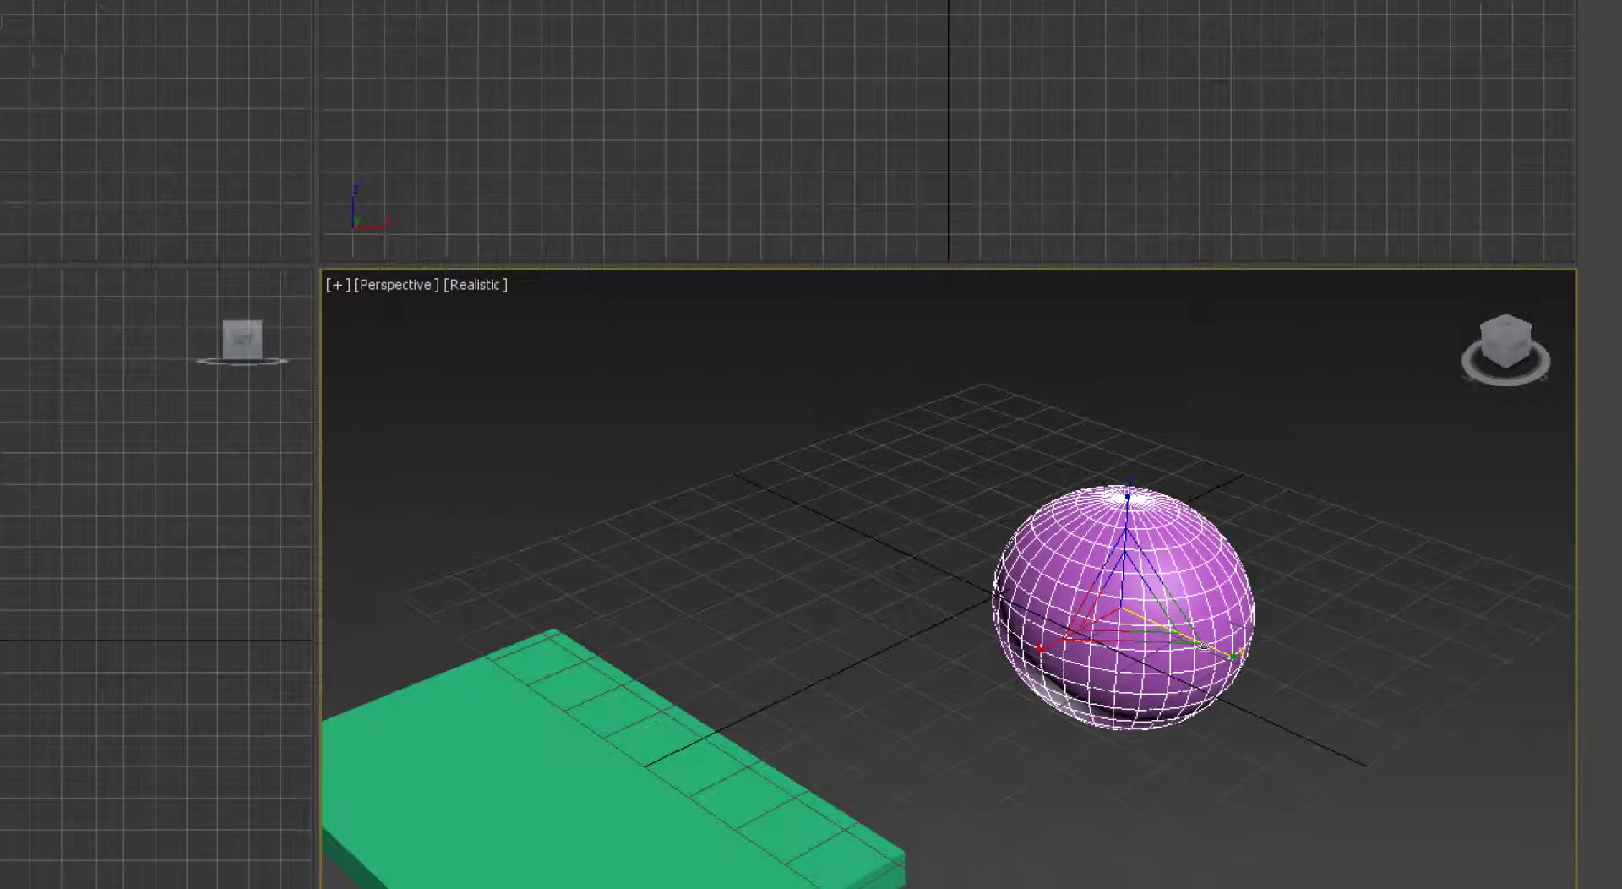
left_click_drag(1196, 640, 1297, 737)
left_click_drag(1244, 688, 1203, 654)
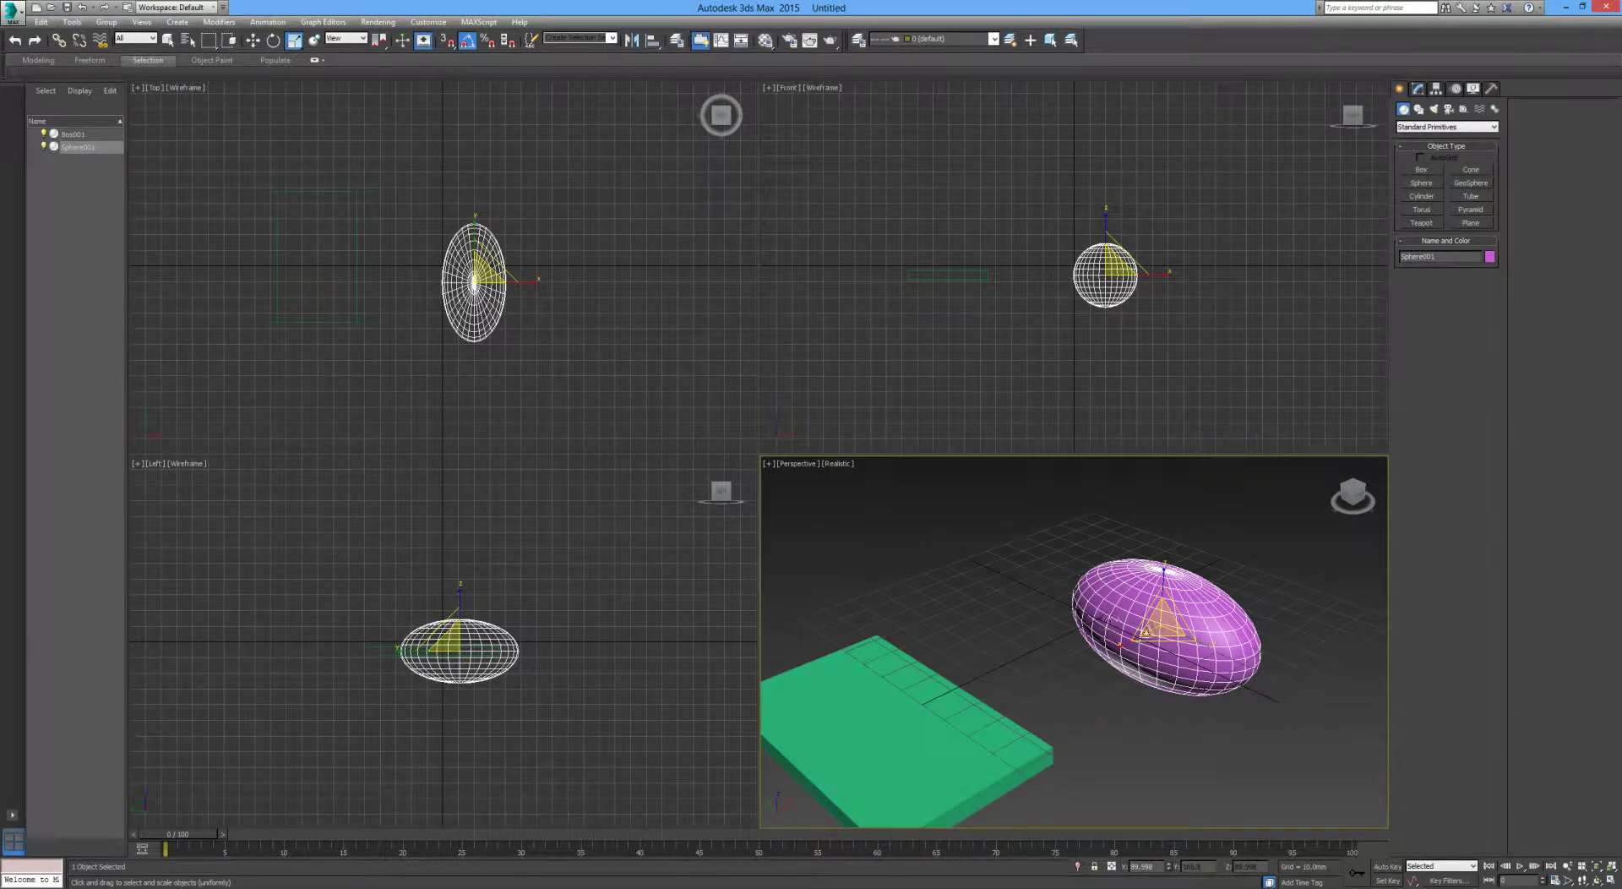
middle_click_drag(997, 662, 1027, 611)
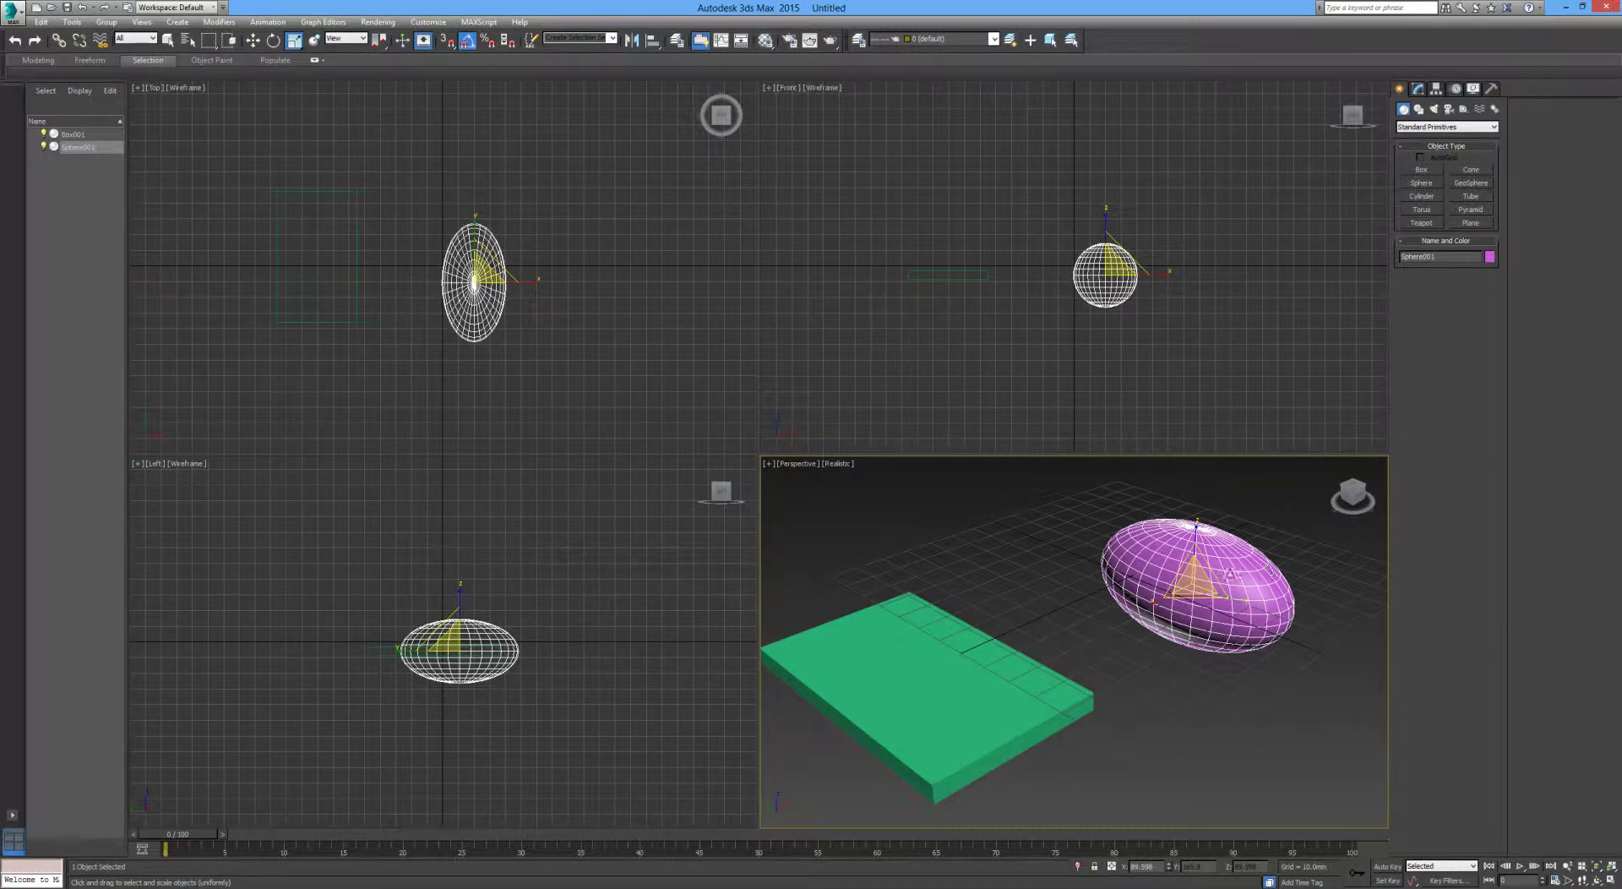
Move Box001 around with the move gizmo, then Ctrl+Z to undo the move and the sphere's stretch.
left_click(946, 660)
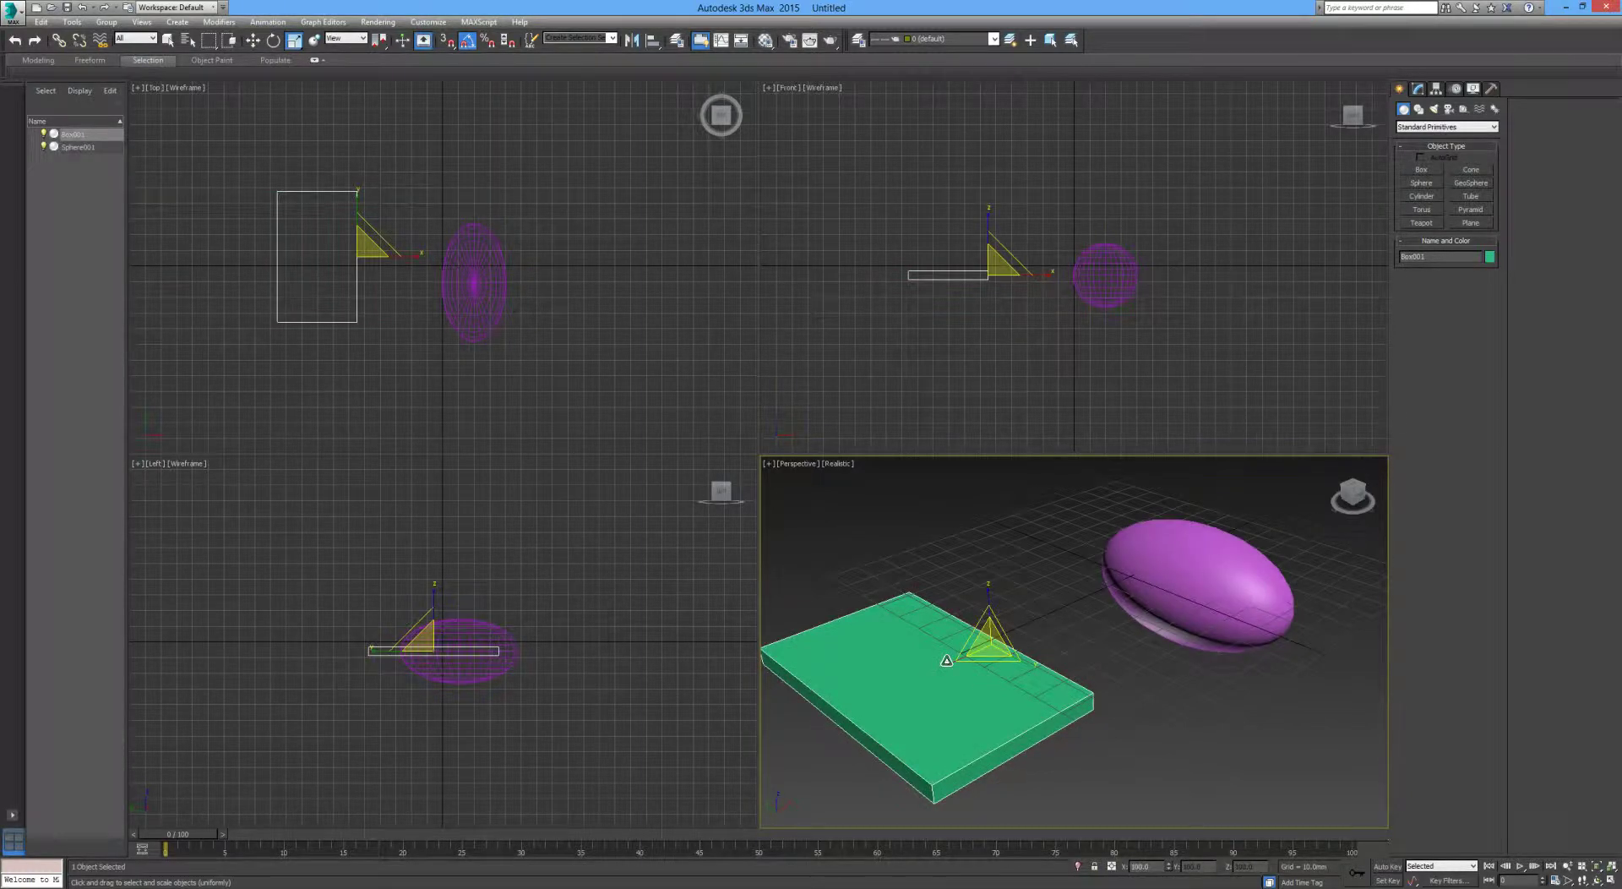
key("w")
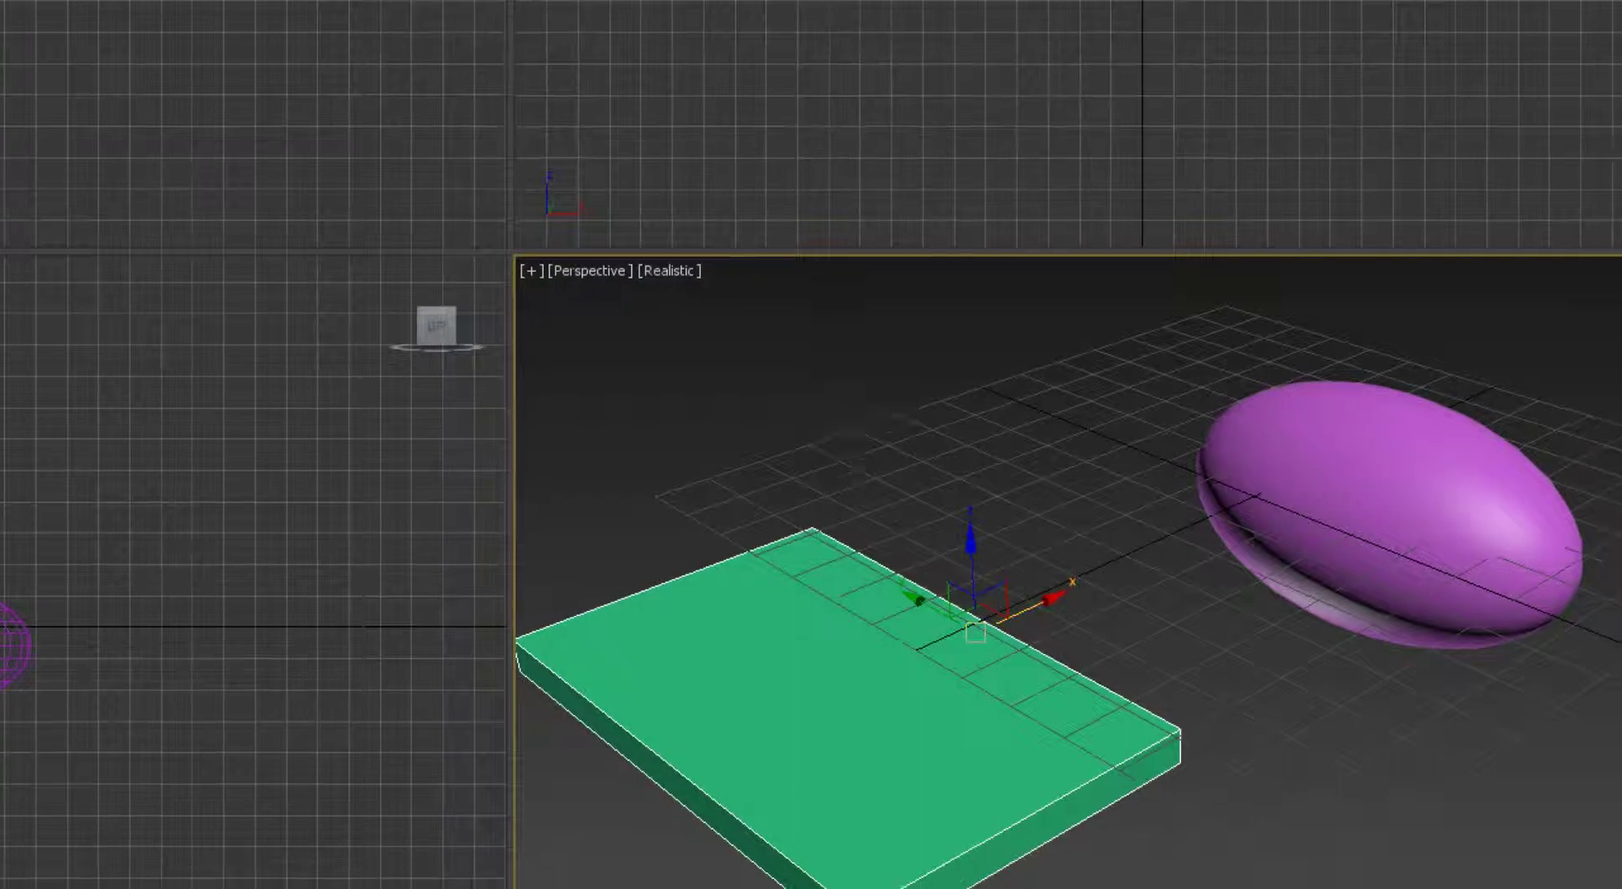
left_click_drag(994, 648, 1267, 615)
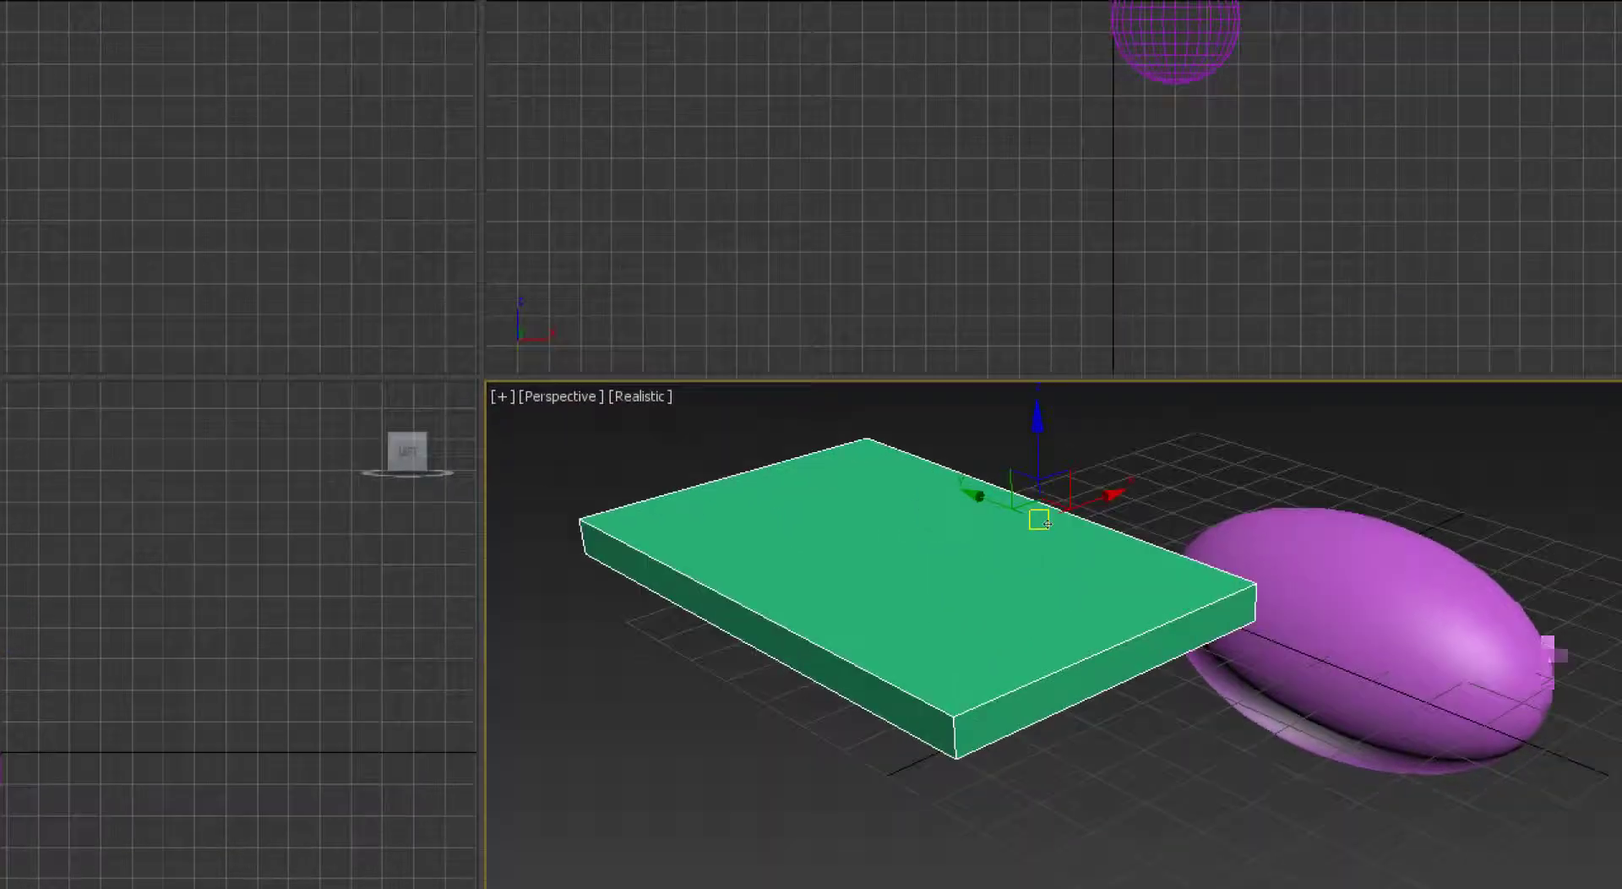
left_click_drag(1101, 618, 1117, 509)
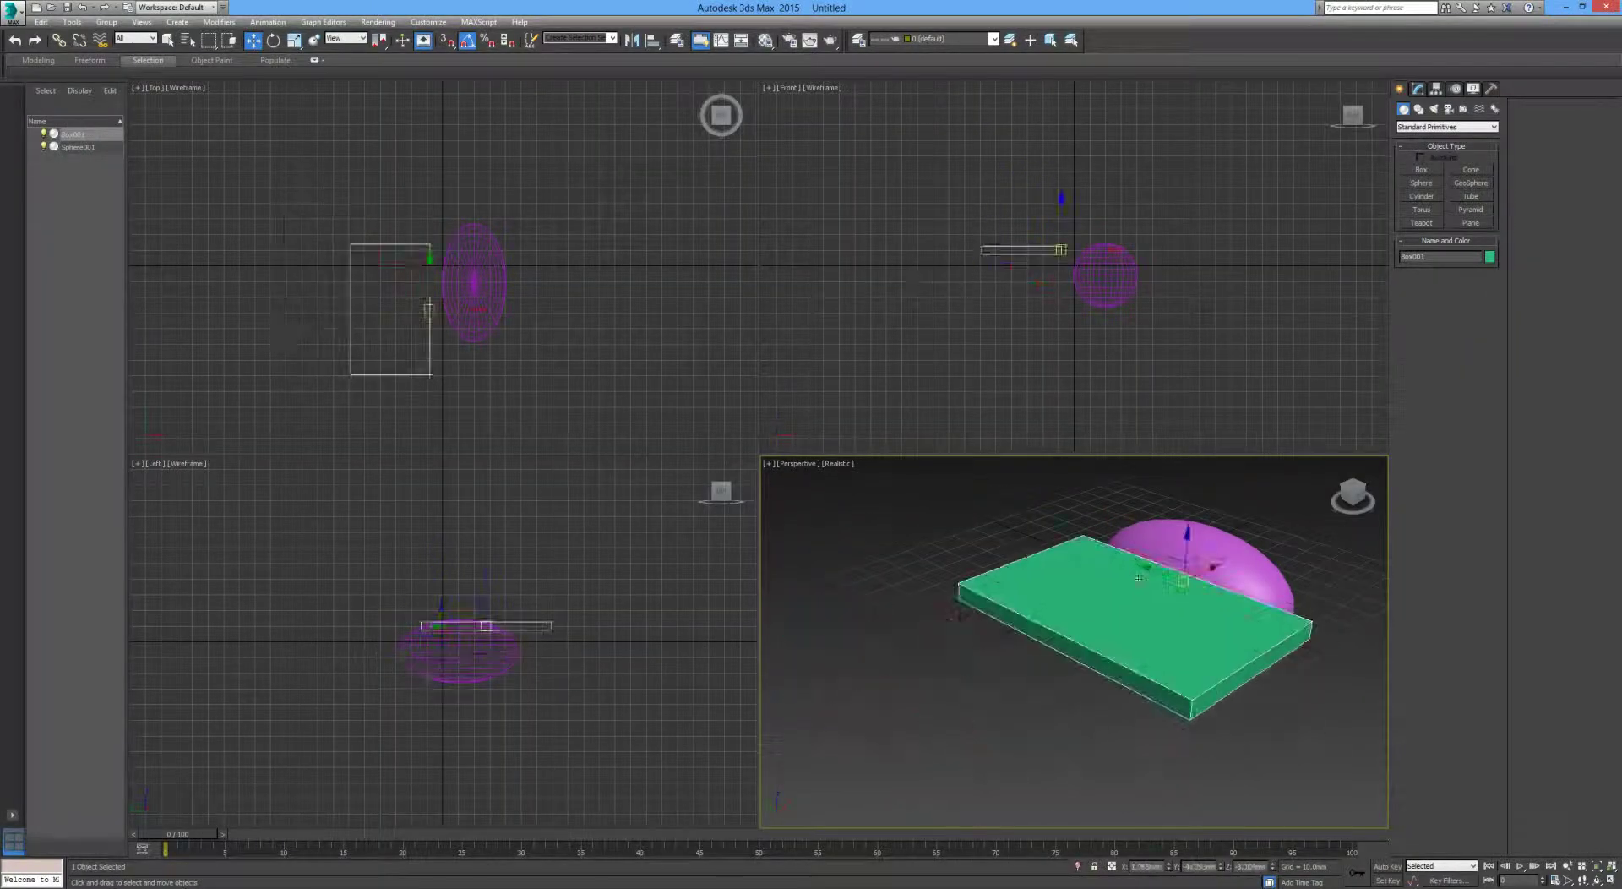
left_click_drag(1139, 578, 984, 621)
left_click(1052, 630)
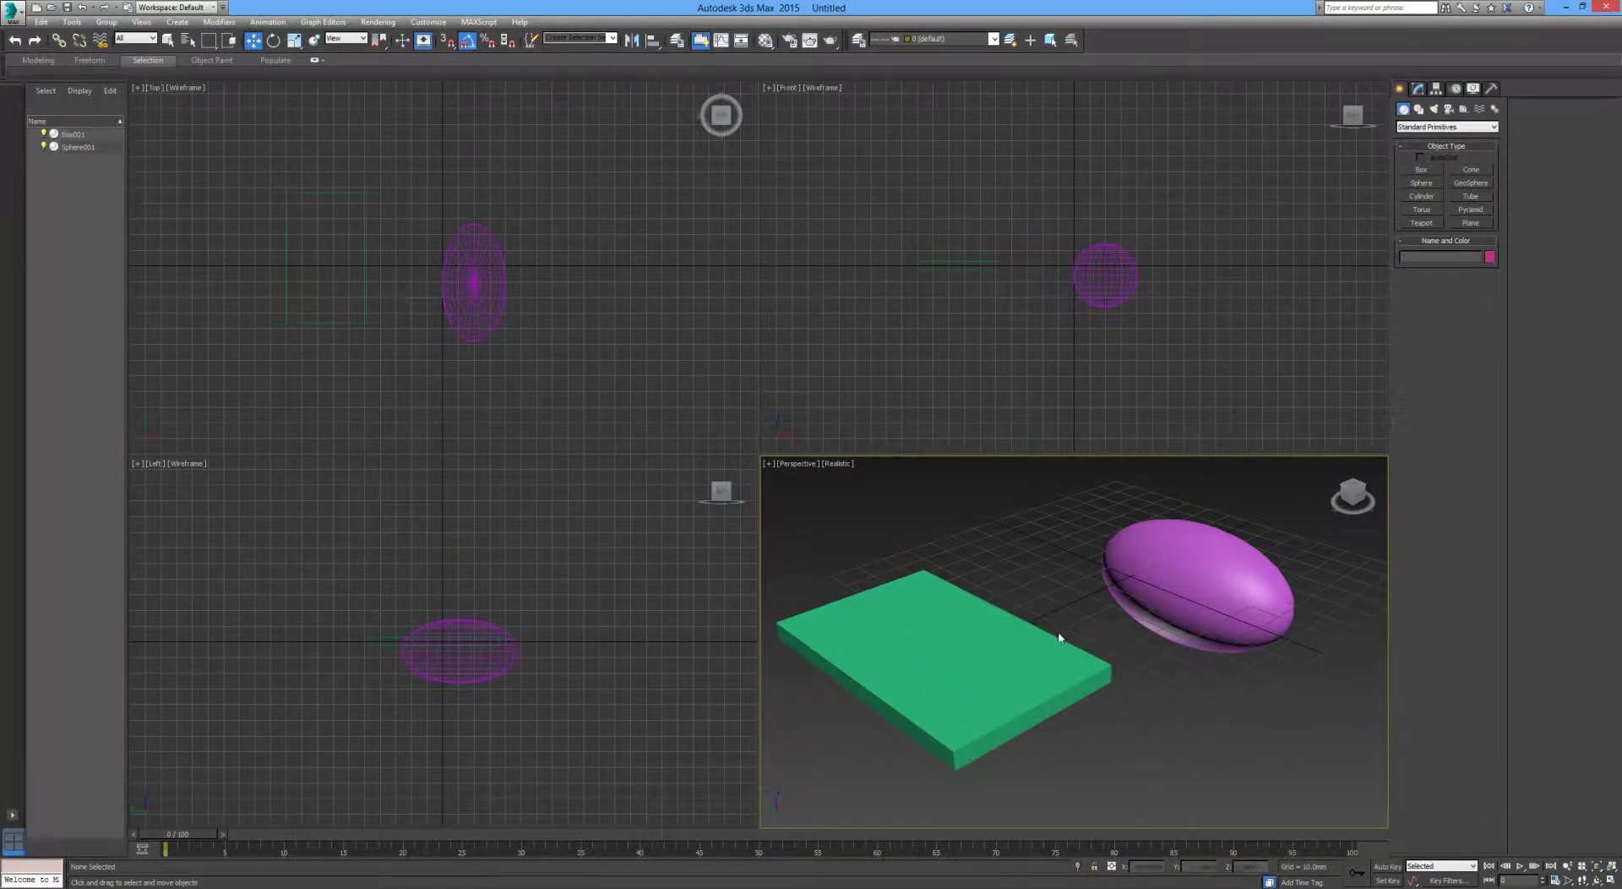
key("ctrl+z")
key("ctrl+z")
key("ctrl+z")
key("ctrl+z")
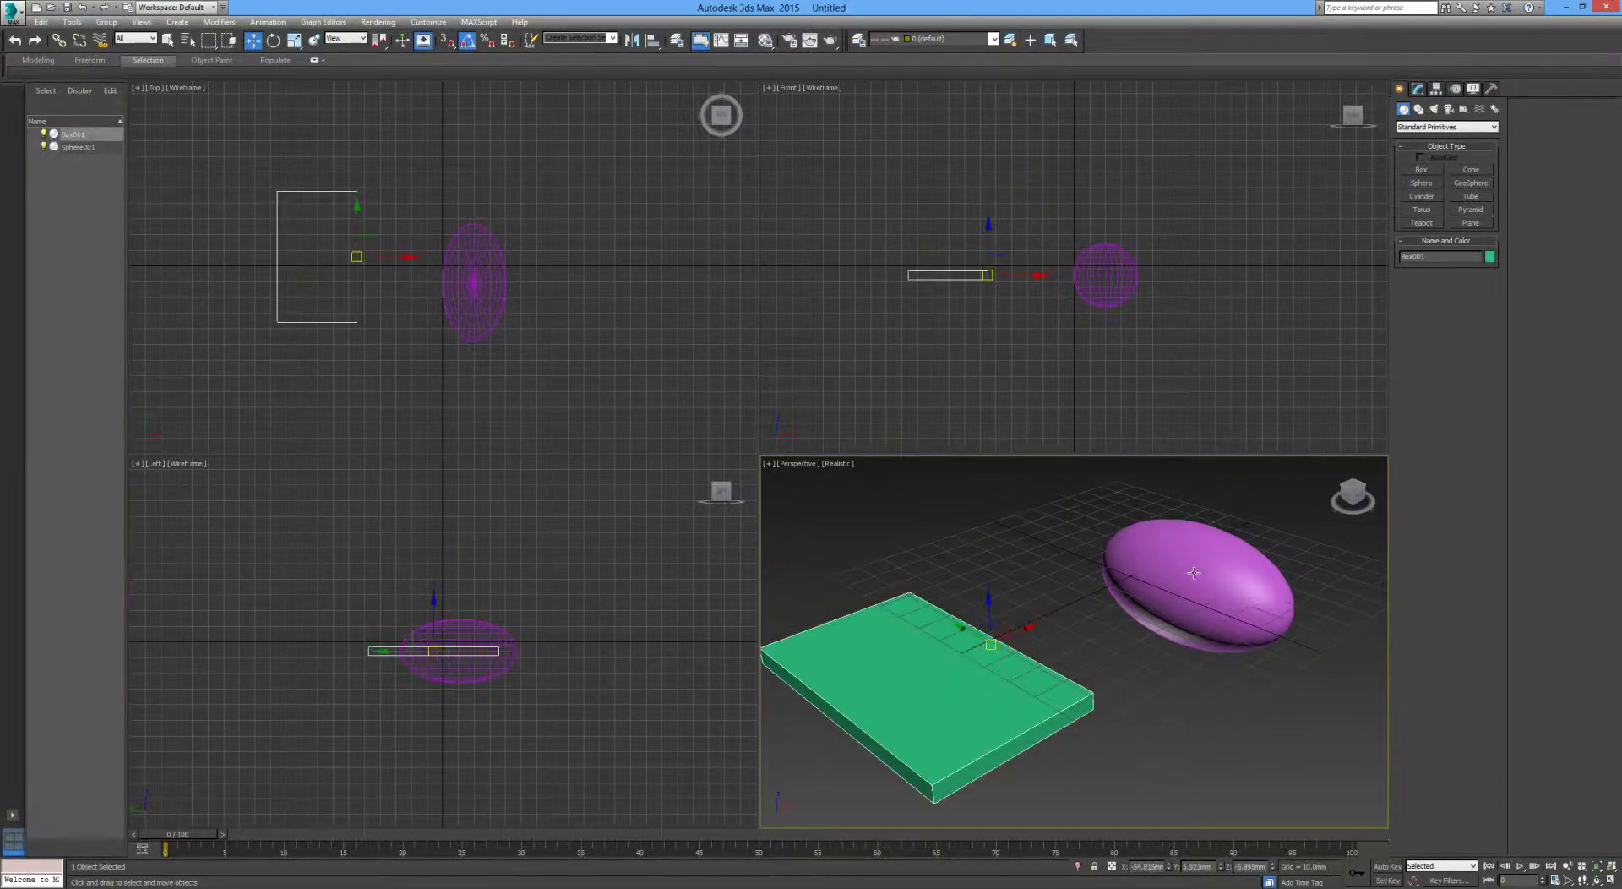
left_click(1199, 707)
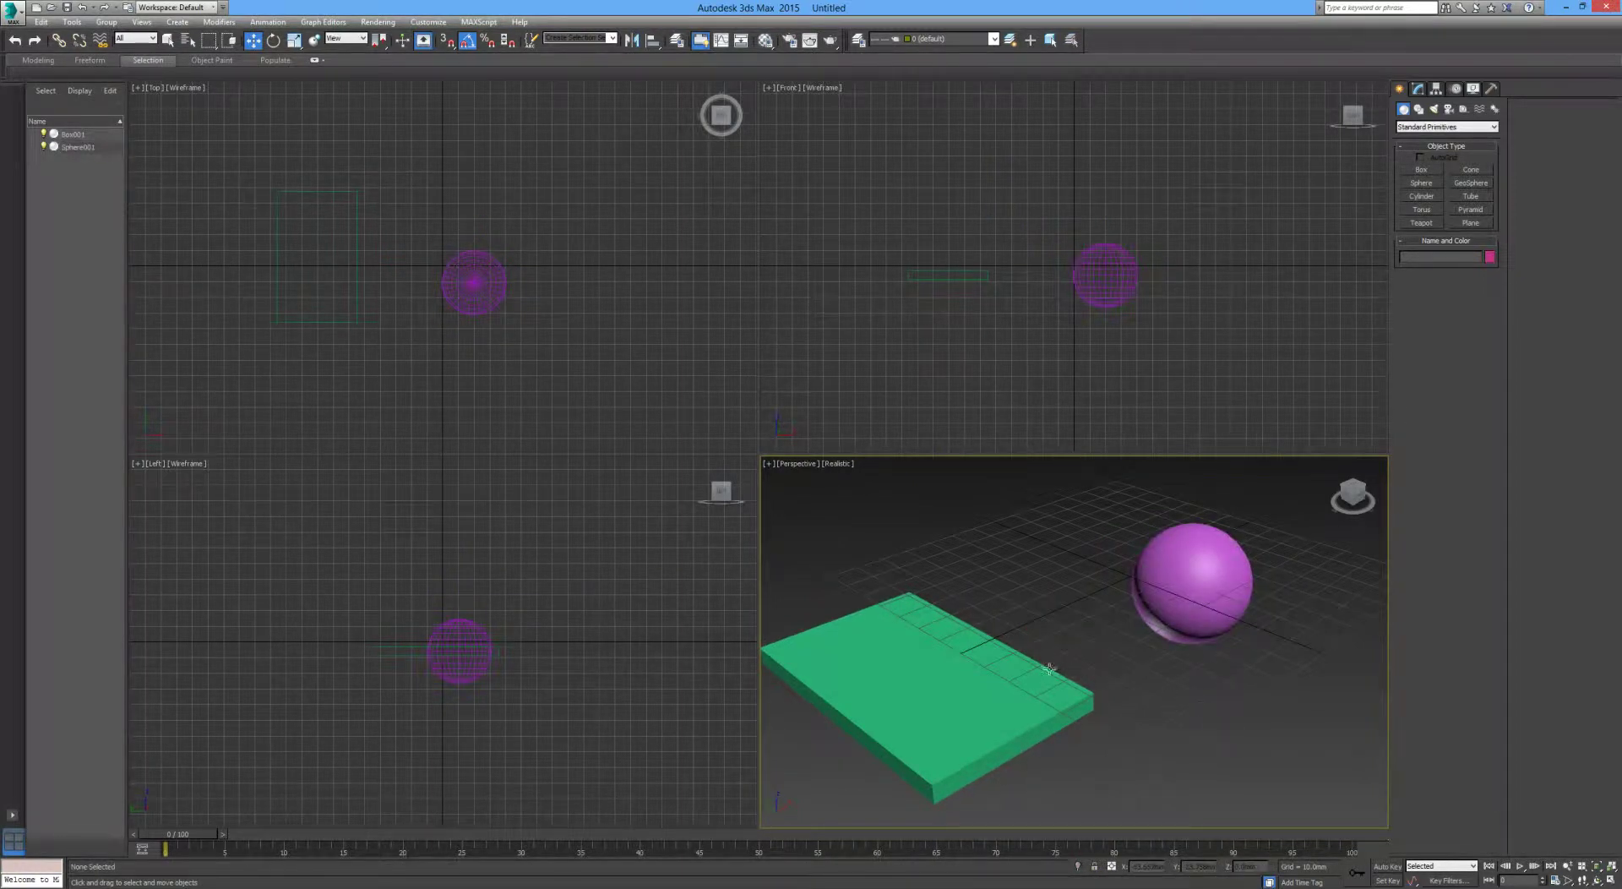
Pan and orbit the Perspective view to a new viewing angle.
middle_click_drag(1068, 672, 1084, 664)
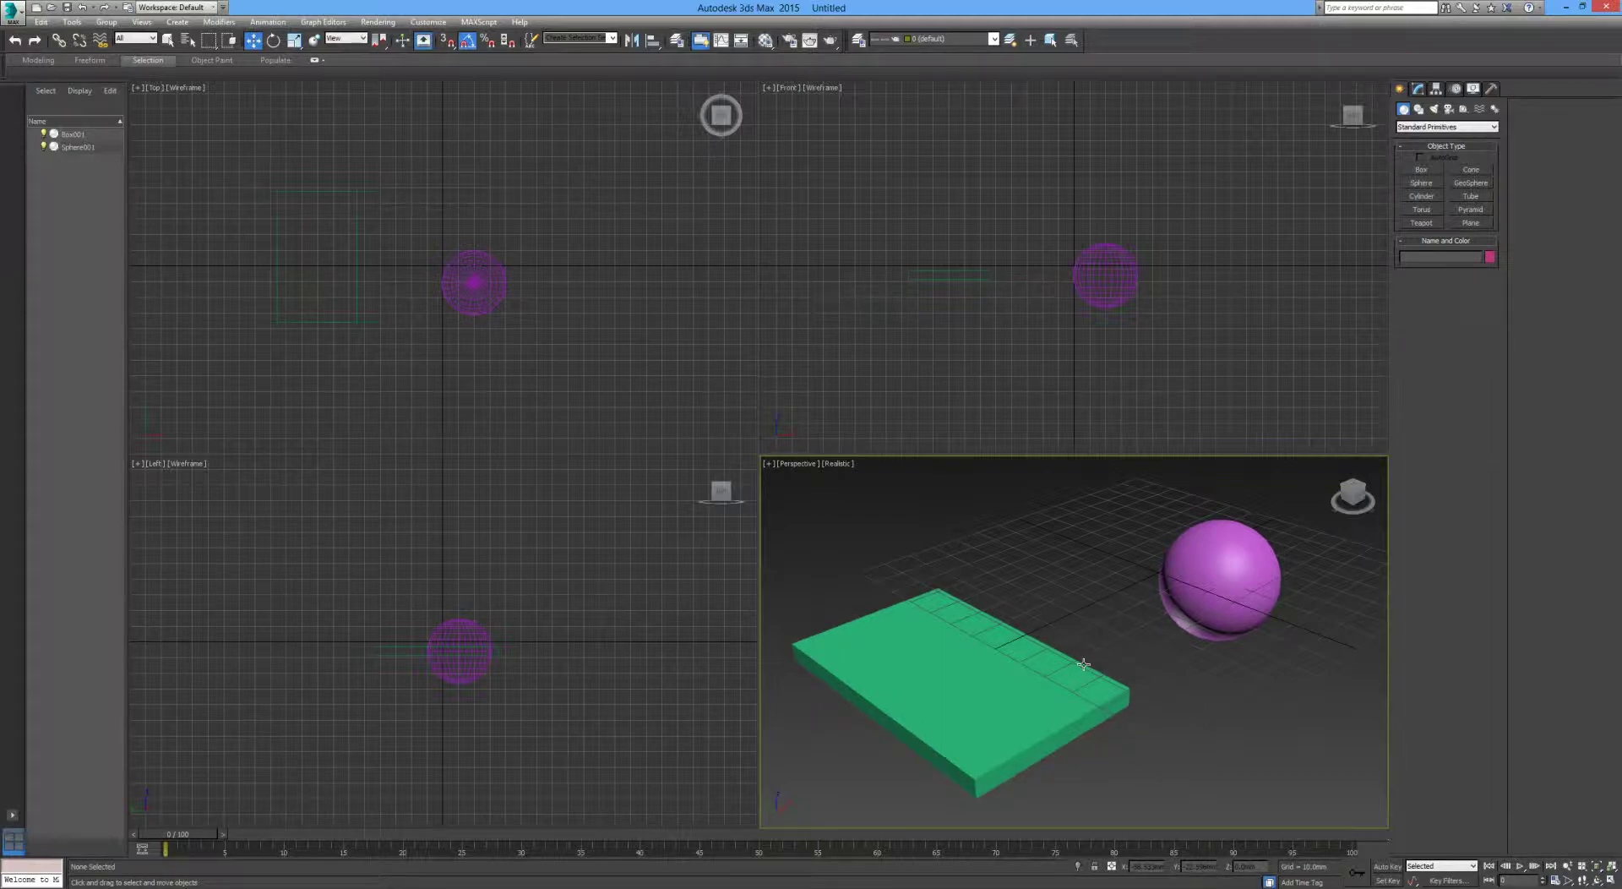
mouse_move(1066, 655)
middle_mouse_down("alt")
mouse_move(1076, 631)
mouse_move(1054, 620)
mouse_move(1082, 622)
mouse_move(1075, 608)
mouse_move(1030, 628)
mouse_move(1046, 609)
mouse_move(1098, 624)
mouse_move(1057, 610)
mouse_move(1054, 627)
mouse_move(1093, 606)
mouse_move(1144, 620)
mouse_move(1061, 618)
mouse_move(1082, 587)
mouse_move(1116, 631)
mouse_move(1053, 602)
mouse_move(1019, 642)
mouse_move(1061, 637)
middle_mouse_up("alt")
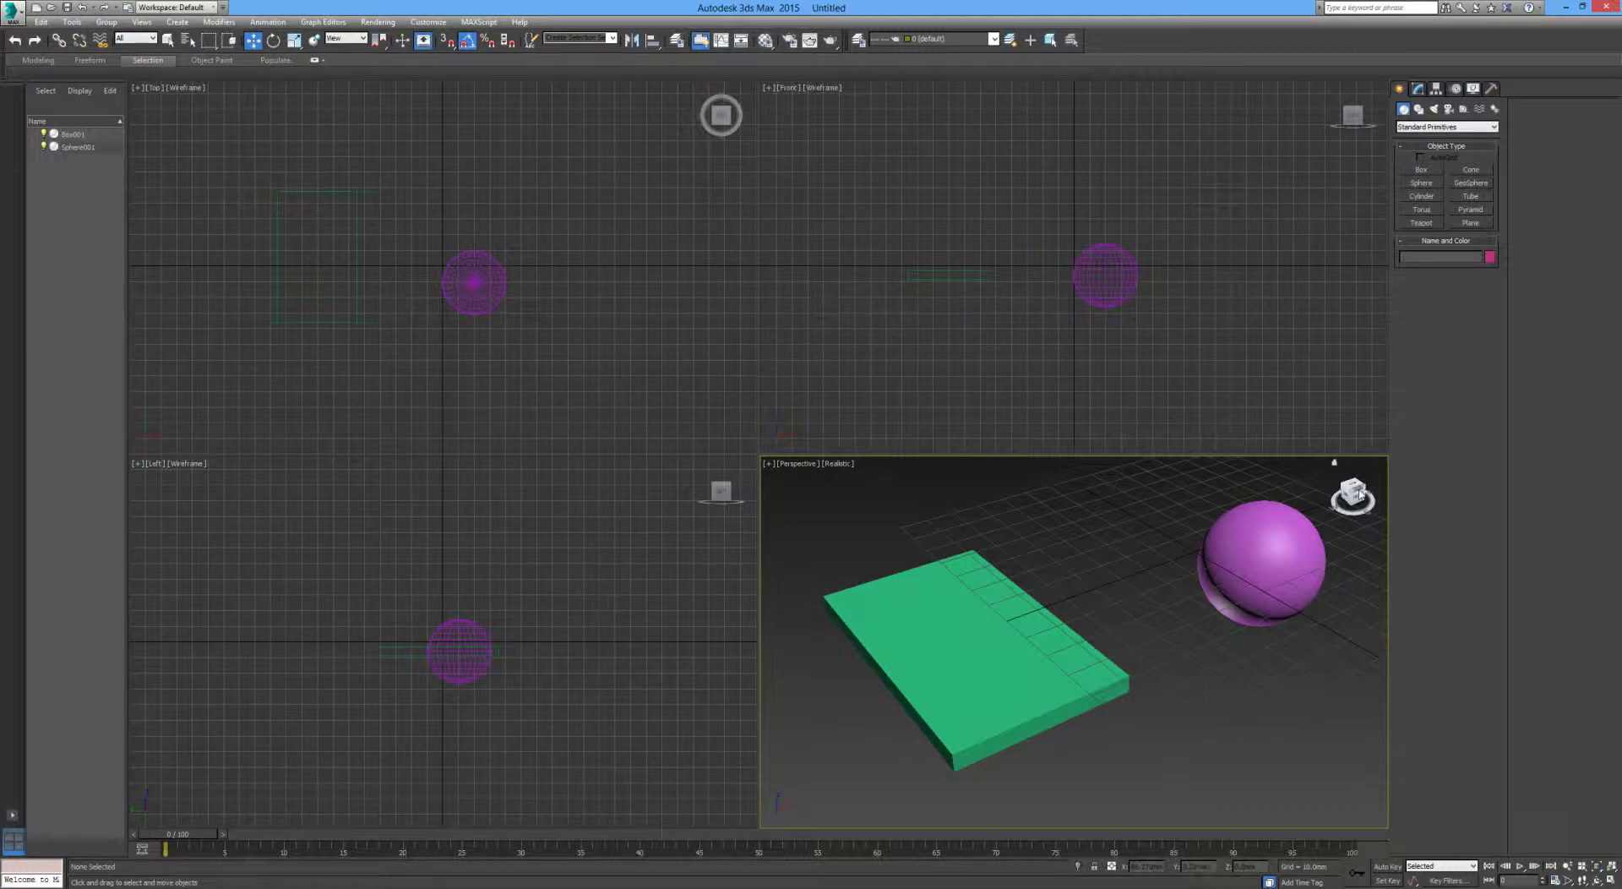
left_click_drag(1355, 498, 1304, 487)
middle_click_drag(1251, 566, 1206, 594)
Zoom the Perspective view in and out with the wheel, then pan to centre the sphere.
scroll(1207, 594, "down", 2)
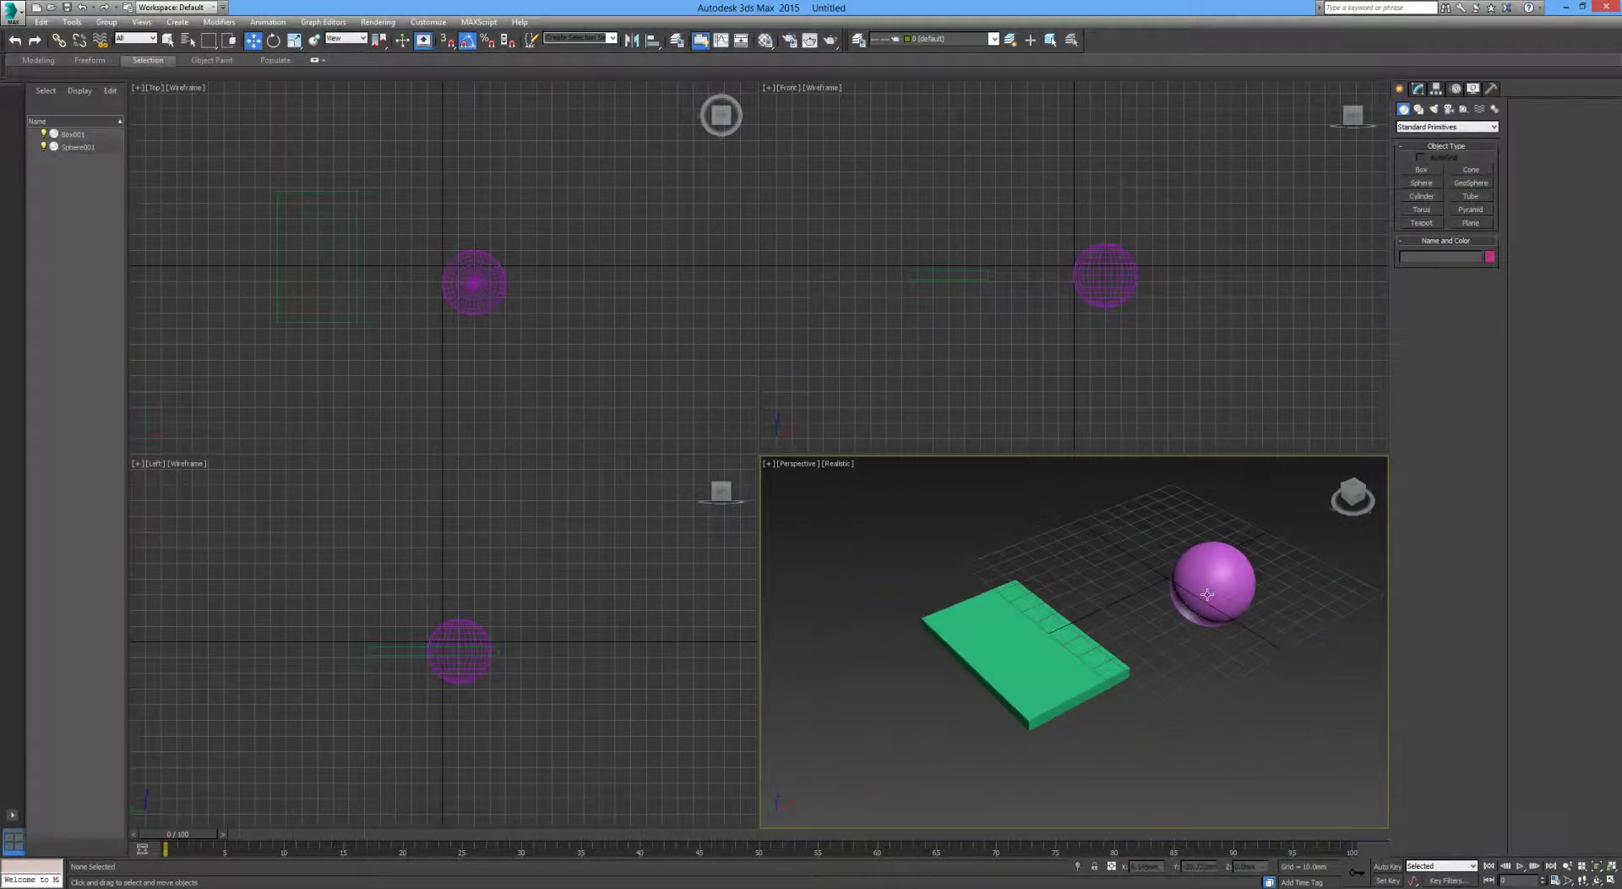
scroll(1207, 594, "down", 4)
scroll(1206, 594, "up", 6)
scroll(1206, 594, "down", 2)
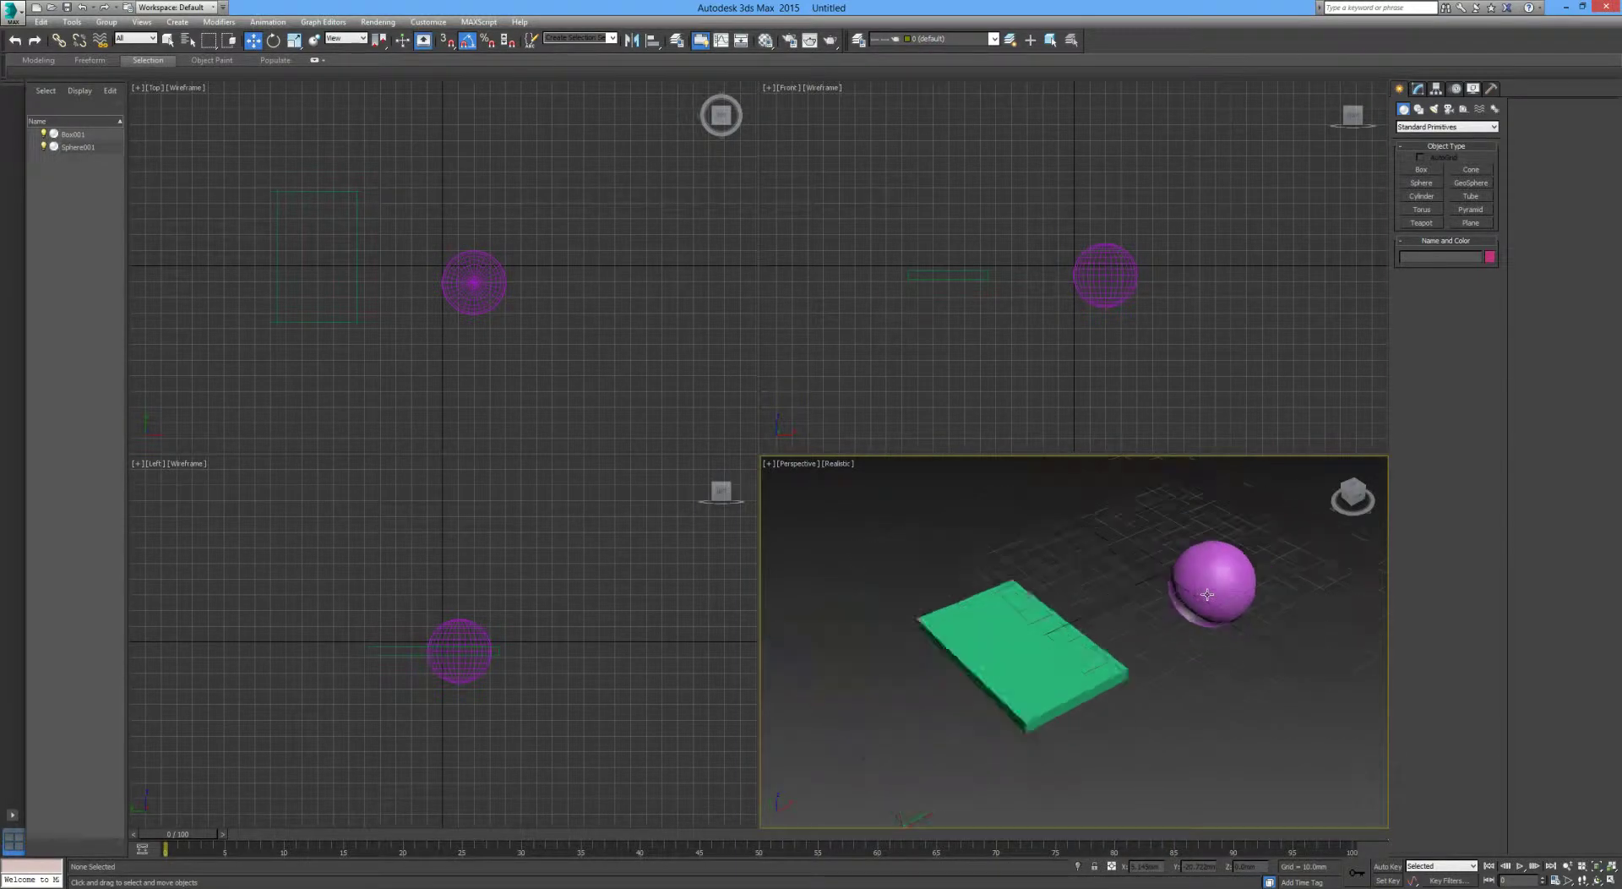
scroll(1207, 594, "down", 4)
scroll(1206, 594, "up", 5)
scroll(1207, 594, "down", 3)
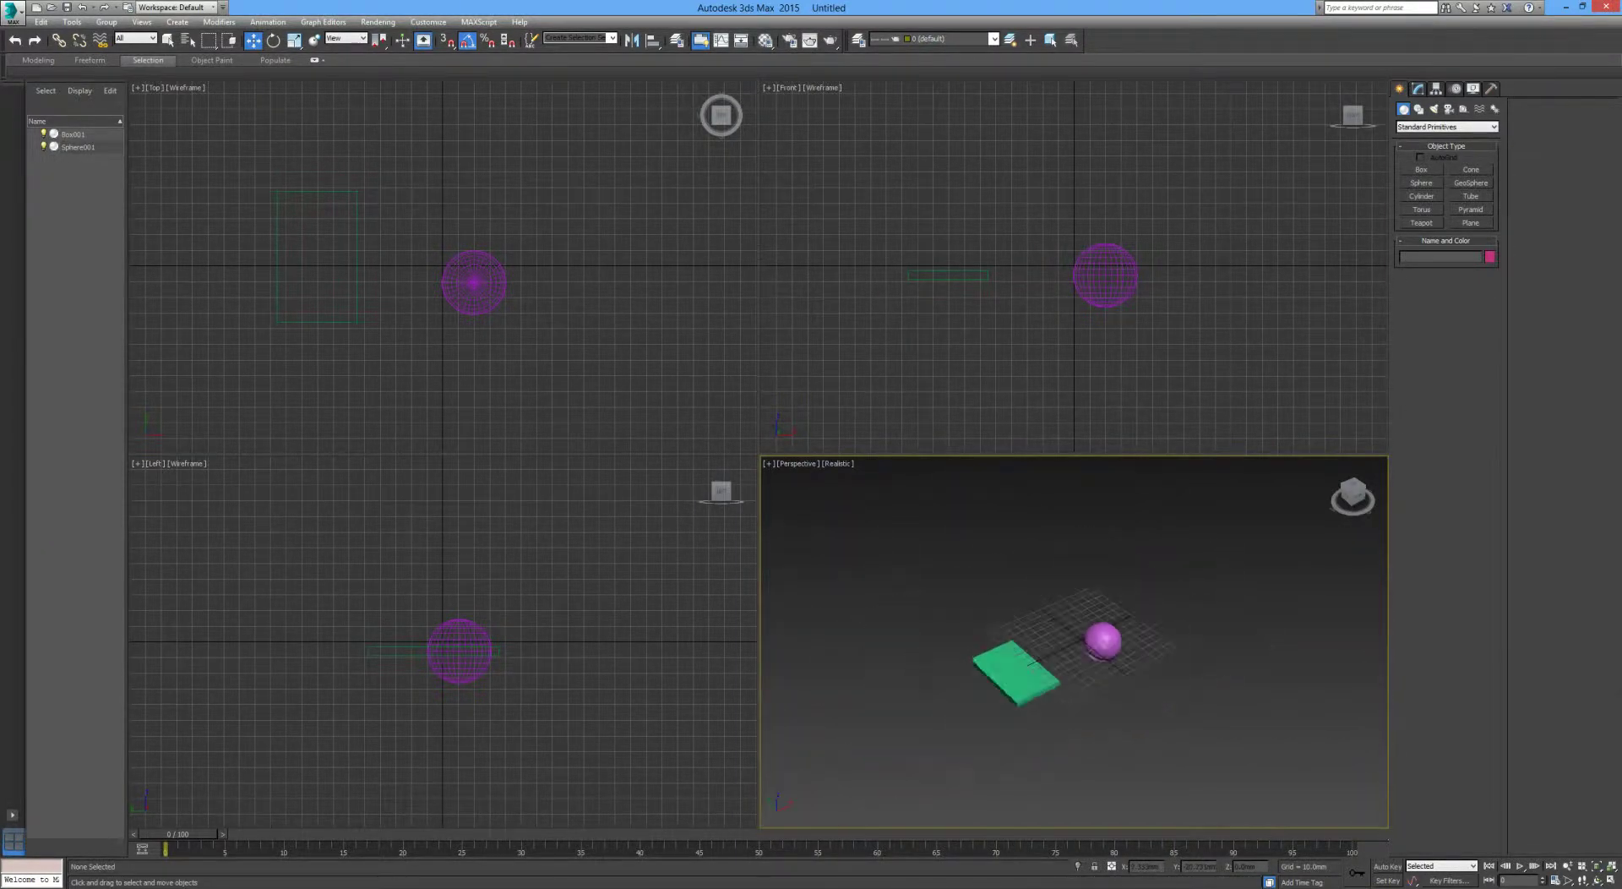
scroll(1001, 670, "up", 4)
scroll(1001, 670, "down", 3)
scroll(1000, 670, "up", 2)
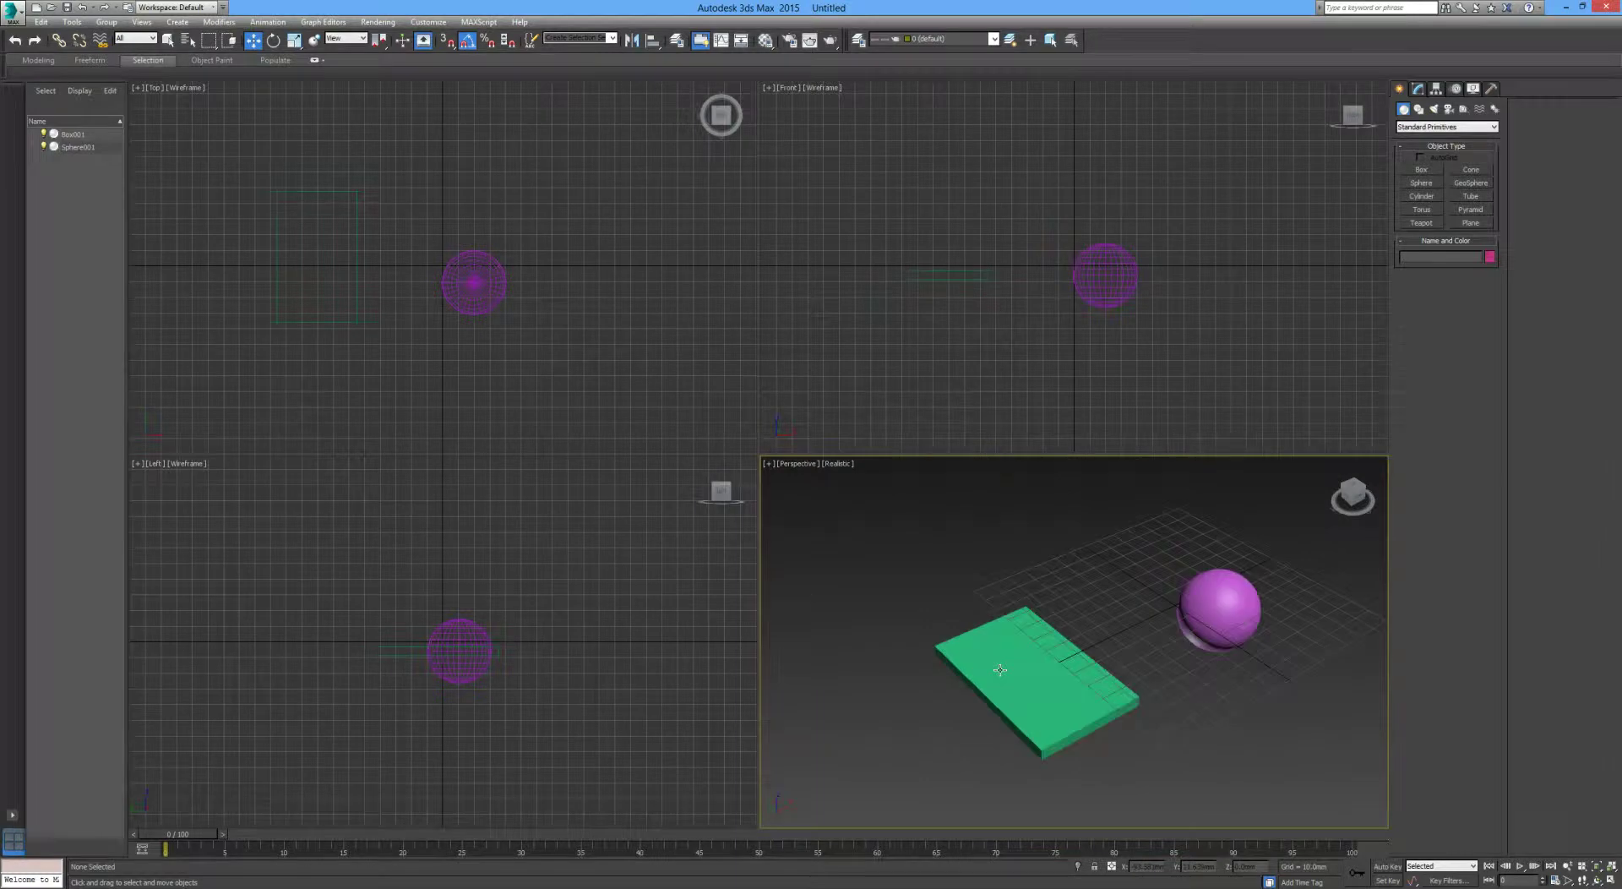
scroll(1252, 610, "up", 3)
scroll(1252, 610, "down", 4)
middle_click_drag(1253, 610, 1090, 627)
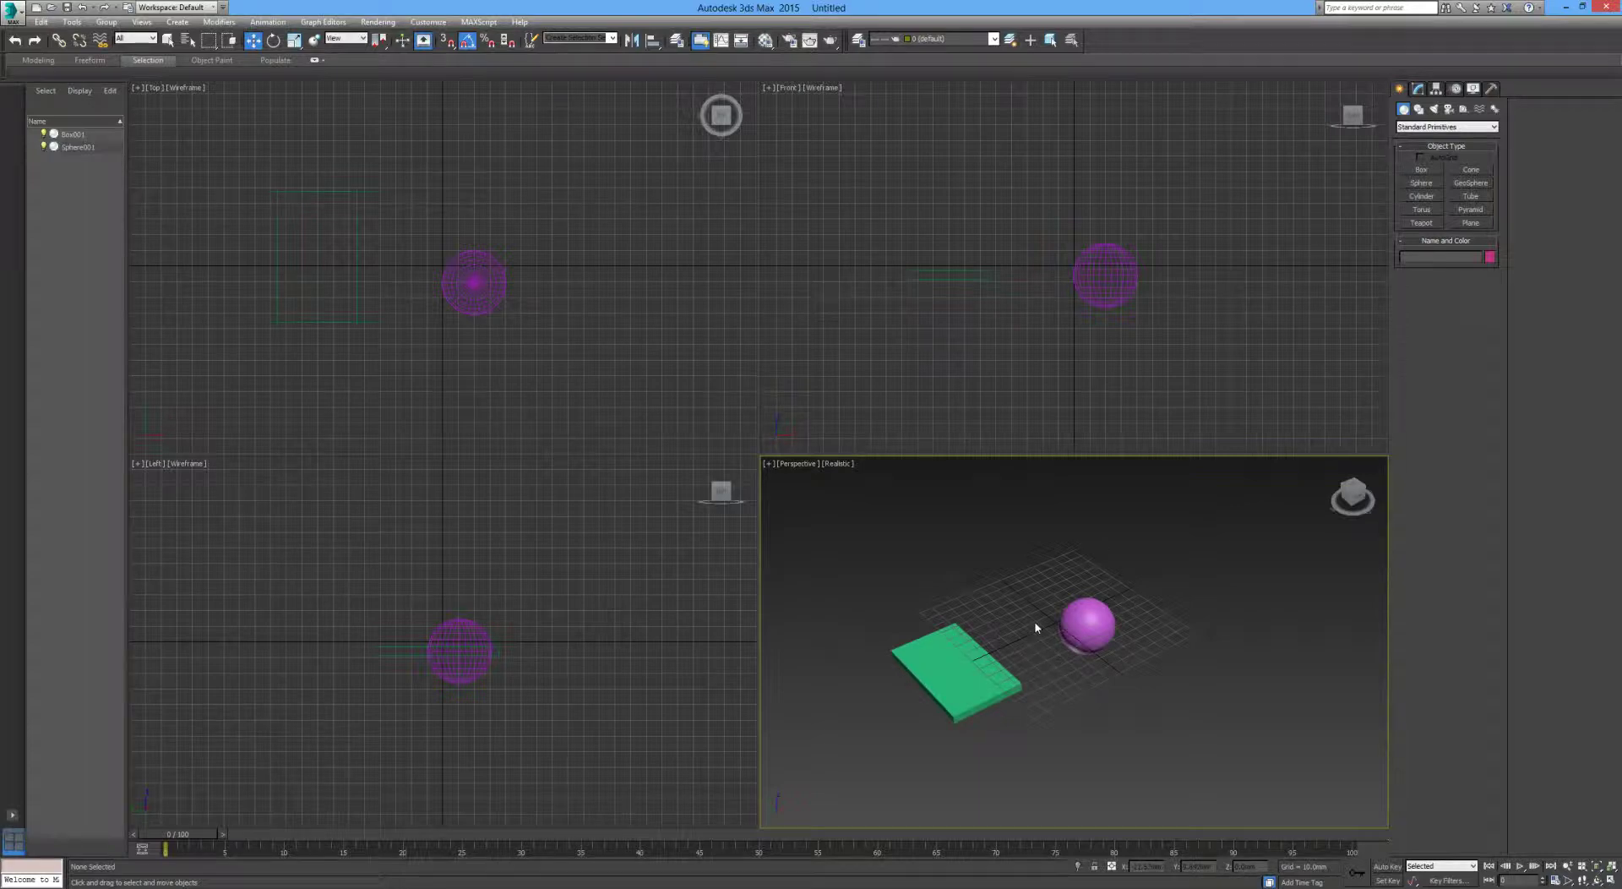
mouse_move(1036, 627)
middle_mouse_down()
mouse_move(938, 634)
mouse_move(1132, 642)
mouse_move(1105, 668)
mouse_move(986, 614)
mouse_move(1030, 618)
middle_mouse_up()
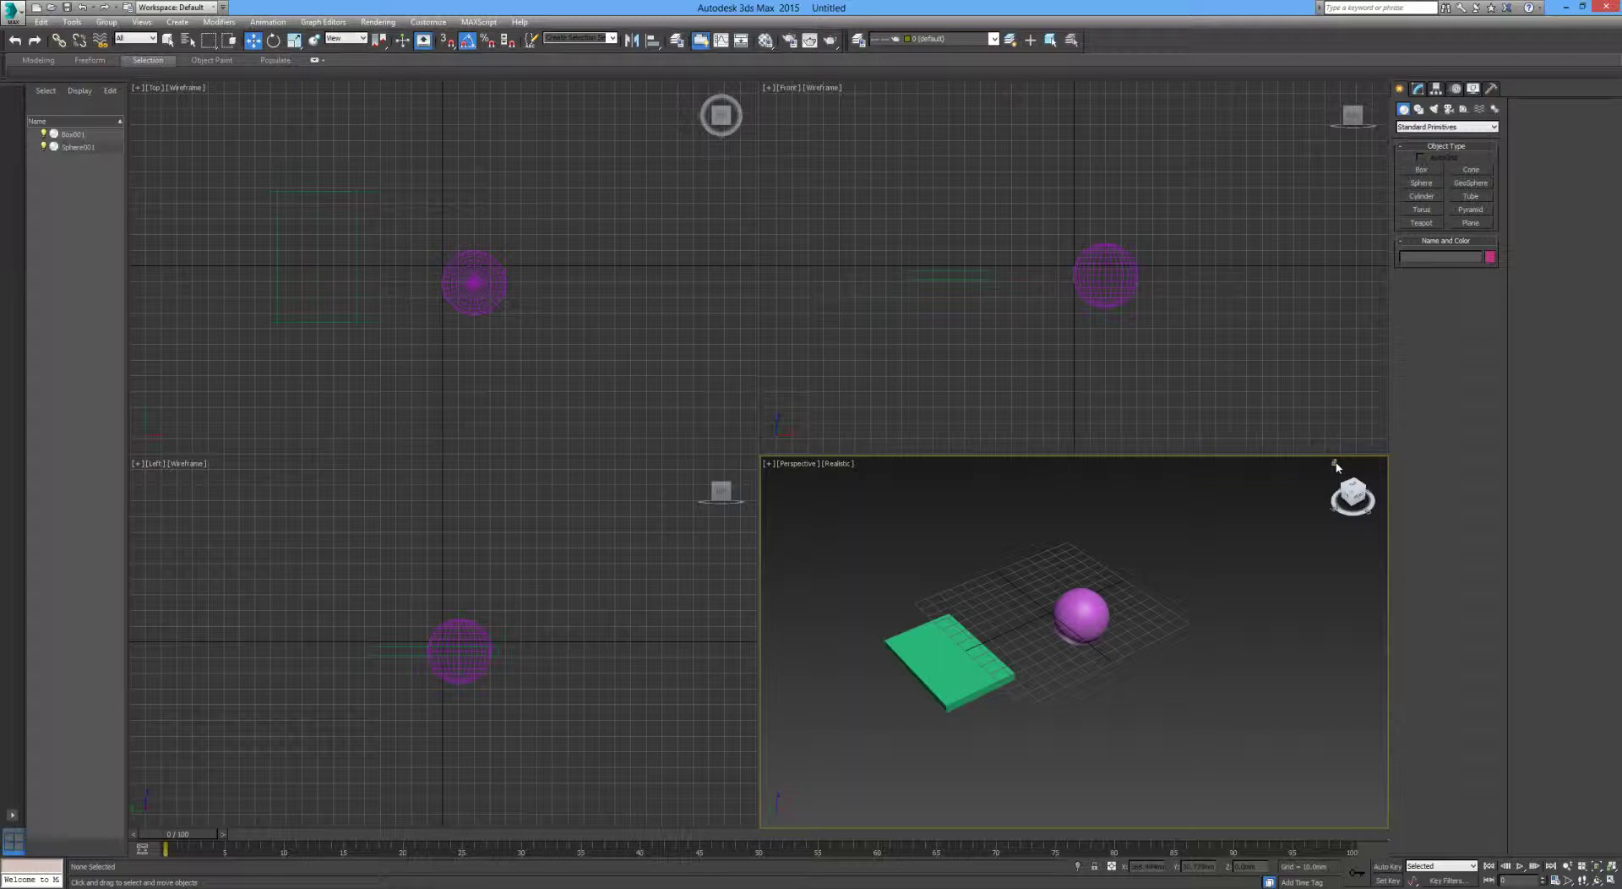
scroll(1013, 587, "up", 5)
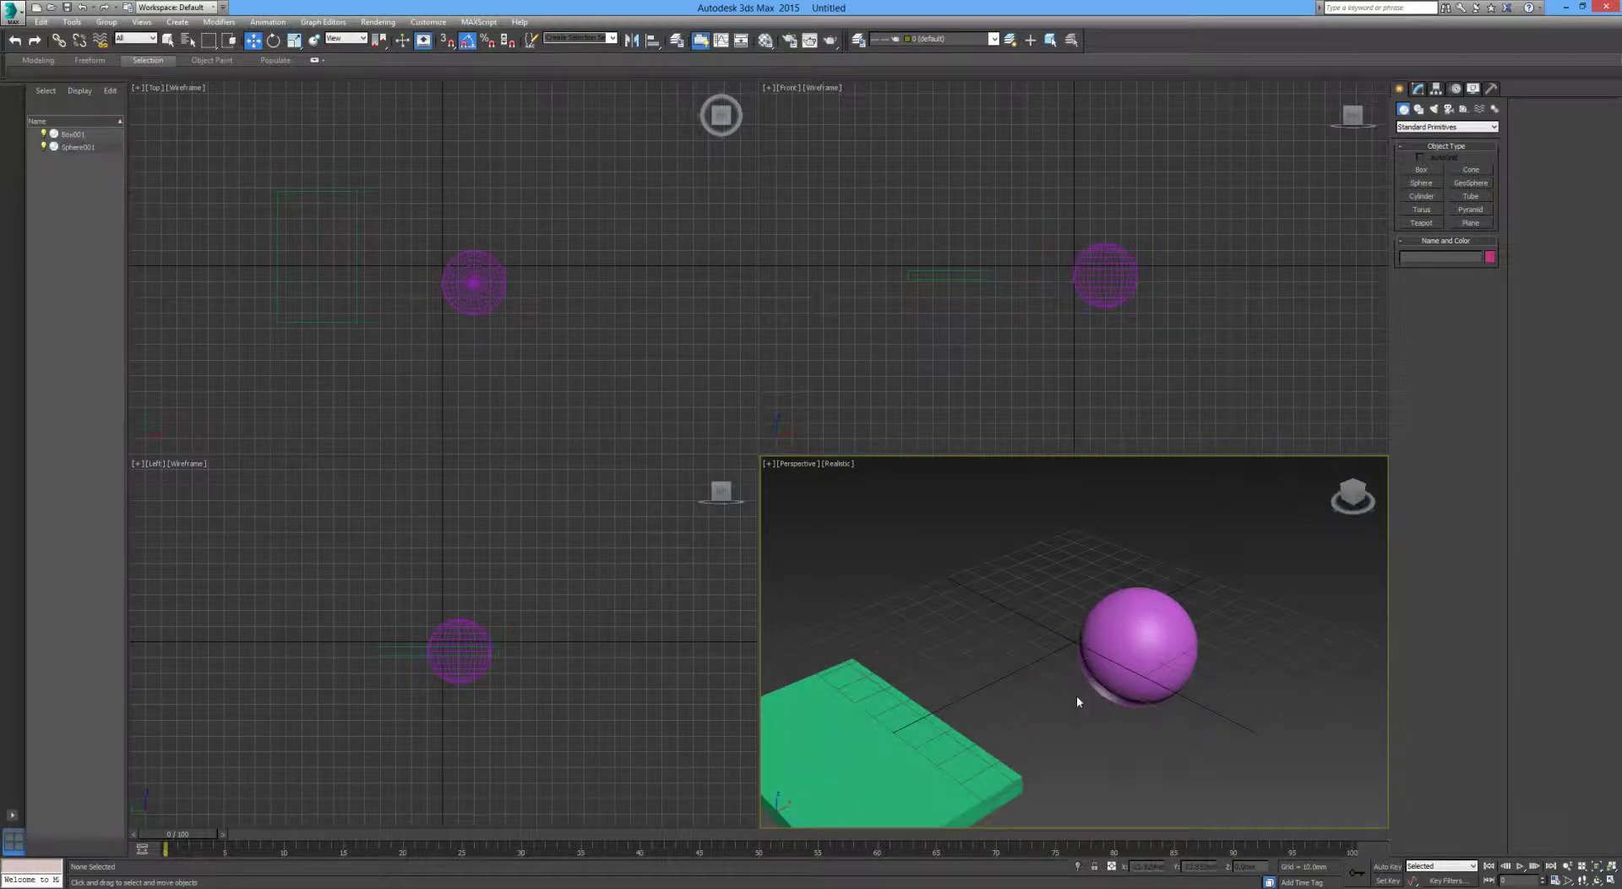
Pan the whole box into view, zoom briefly, then pan left until the box leaves the view.
middle_click_drag(1077, 701, 1168, 625)
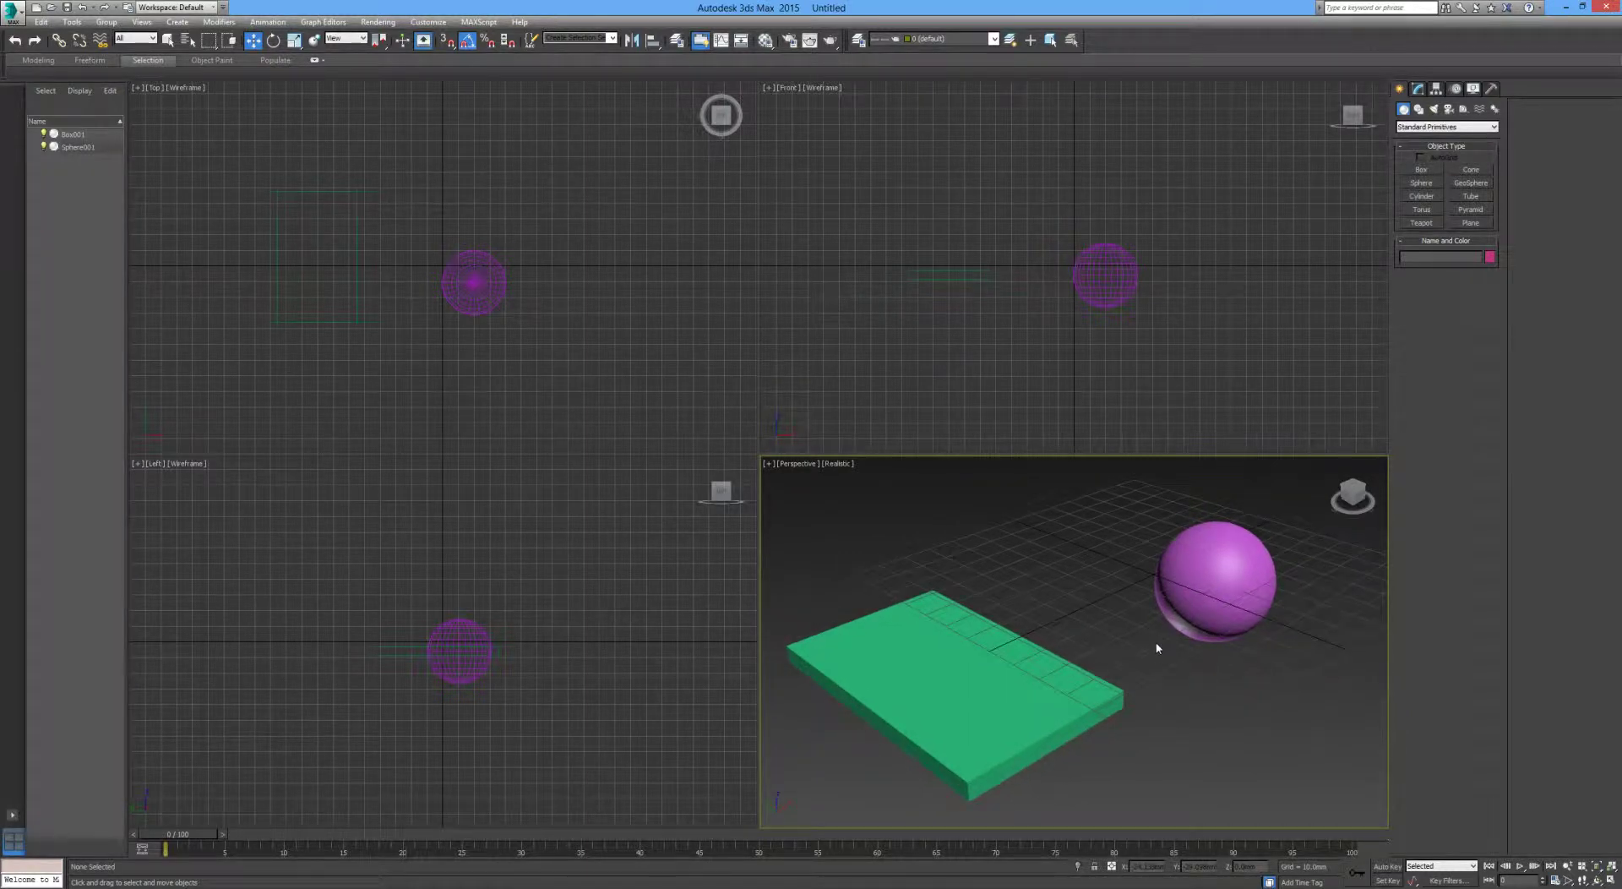
middle_click_drag(1108, 653, 1102, 653)
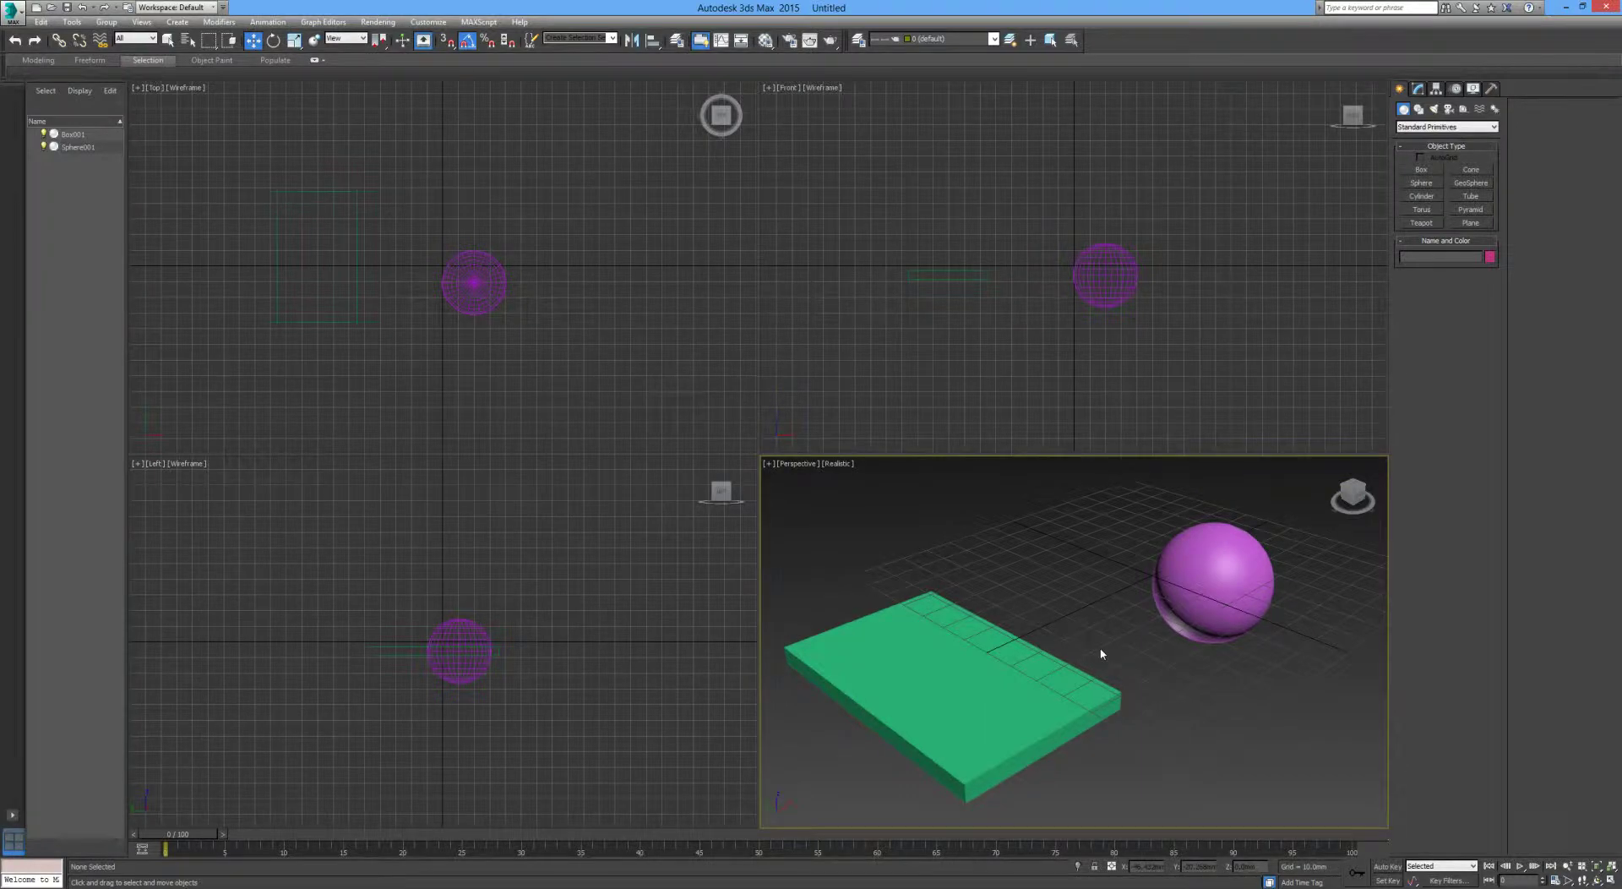
scroll(1101, 653, "down", 3)
scroll(1101, 654, "up", 1)
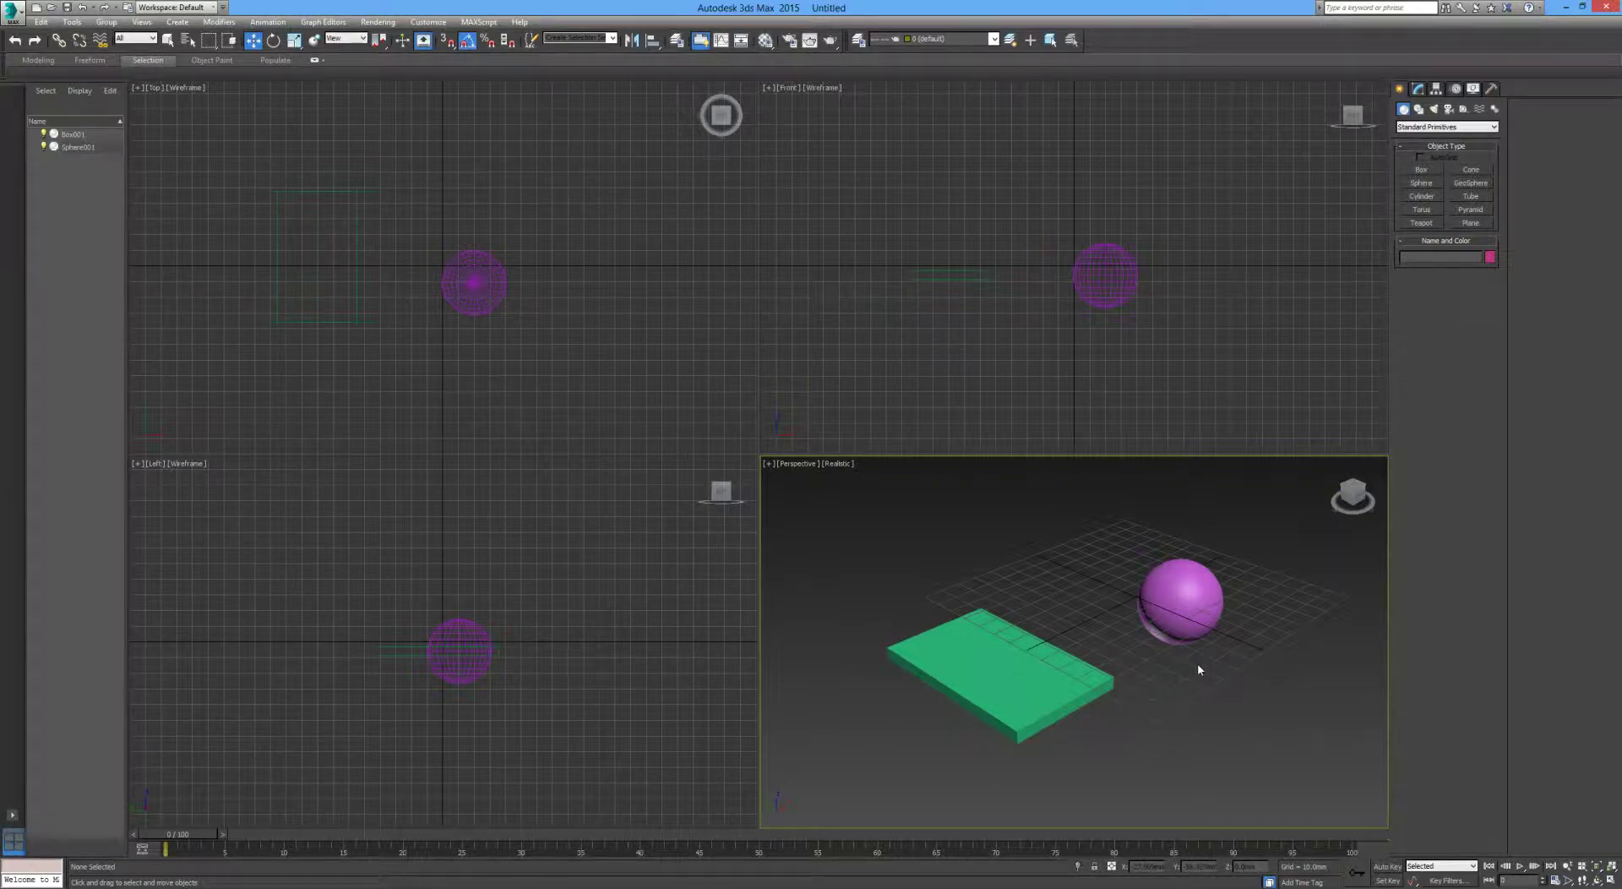
middle_click_drag(1177, 651, 1086, 646)
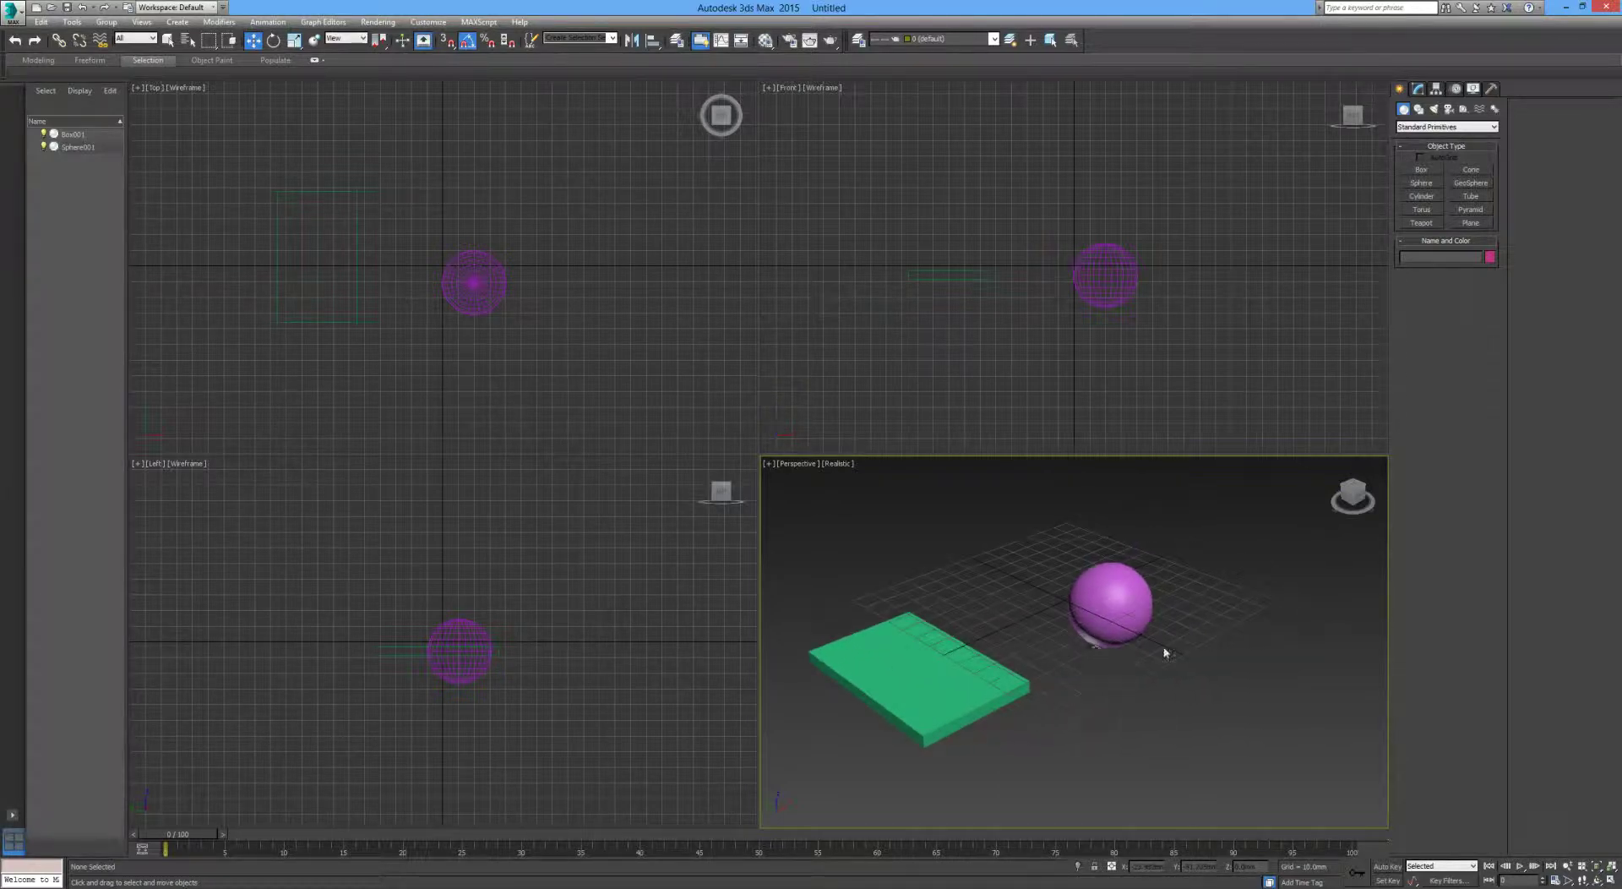
middle_click_drag(1190, 637, 513, 702)
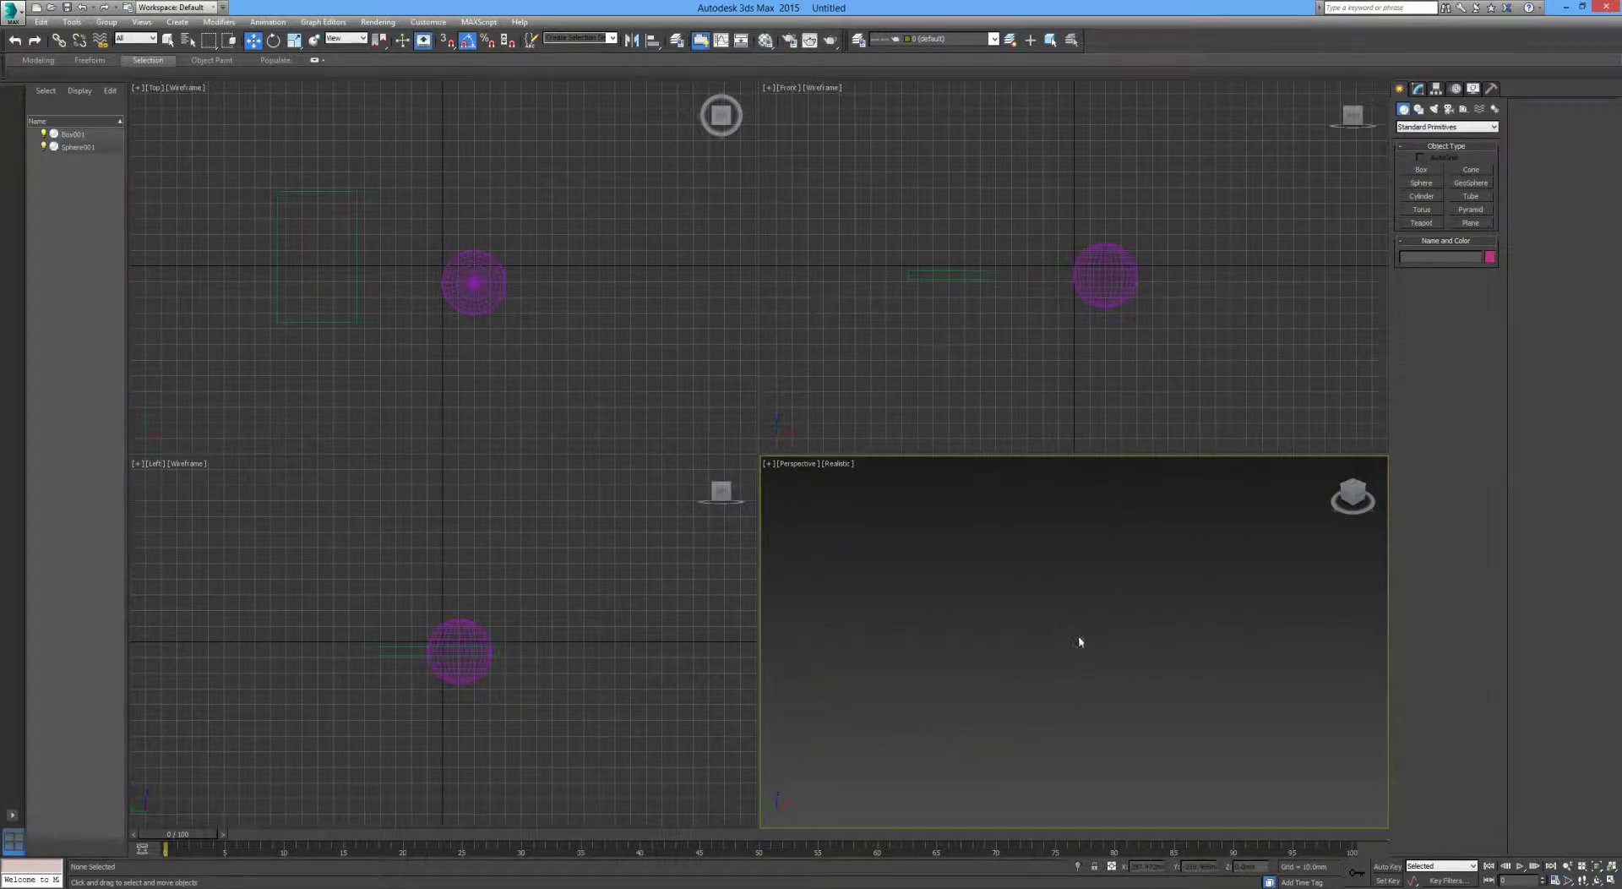
Frame the objects with Z in Perspective, zoom further, then revert the view with Shift+Z.
key("z")
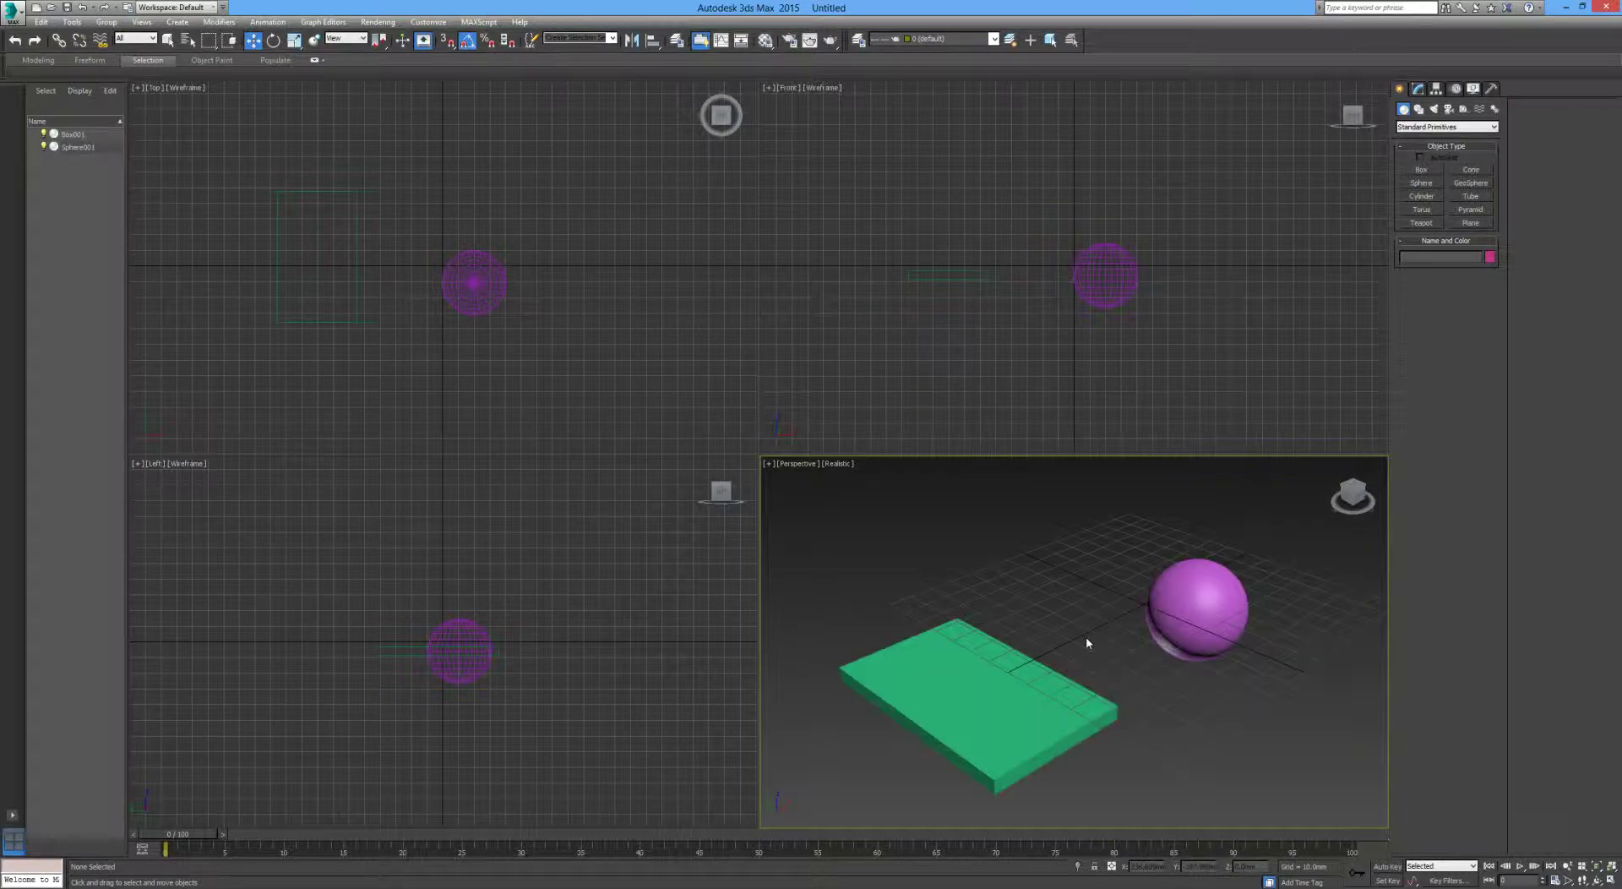
scroll(902, 315, "up", 10)
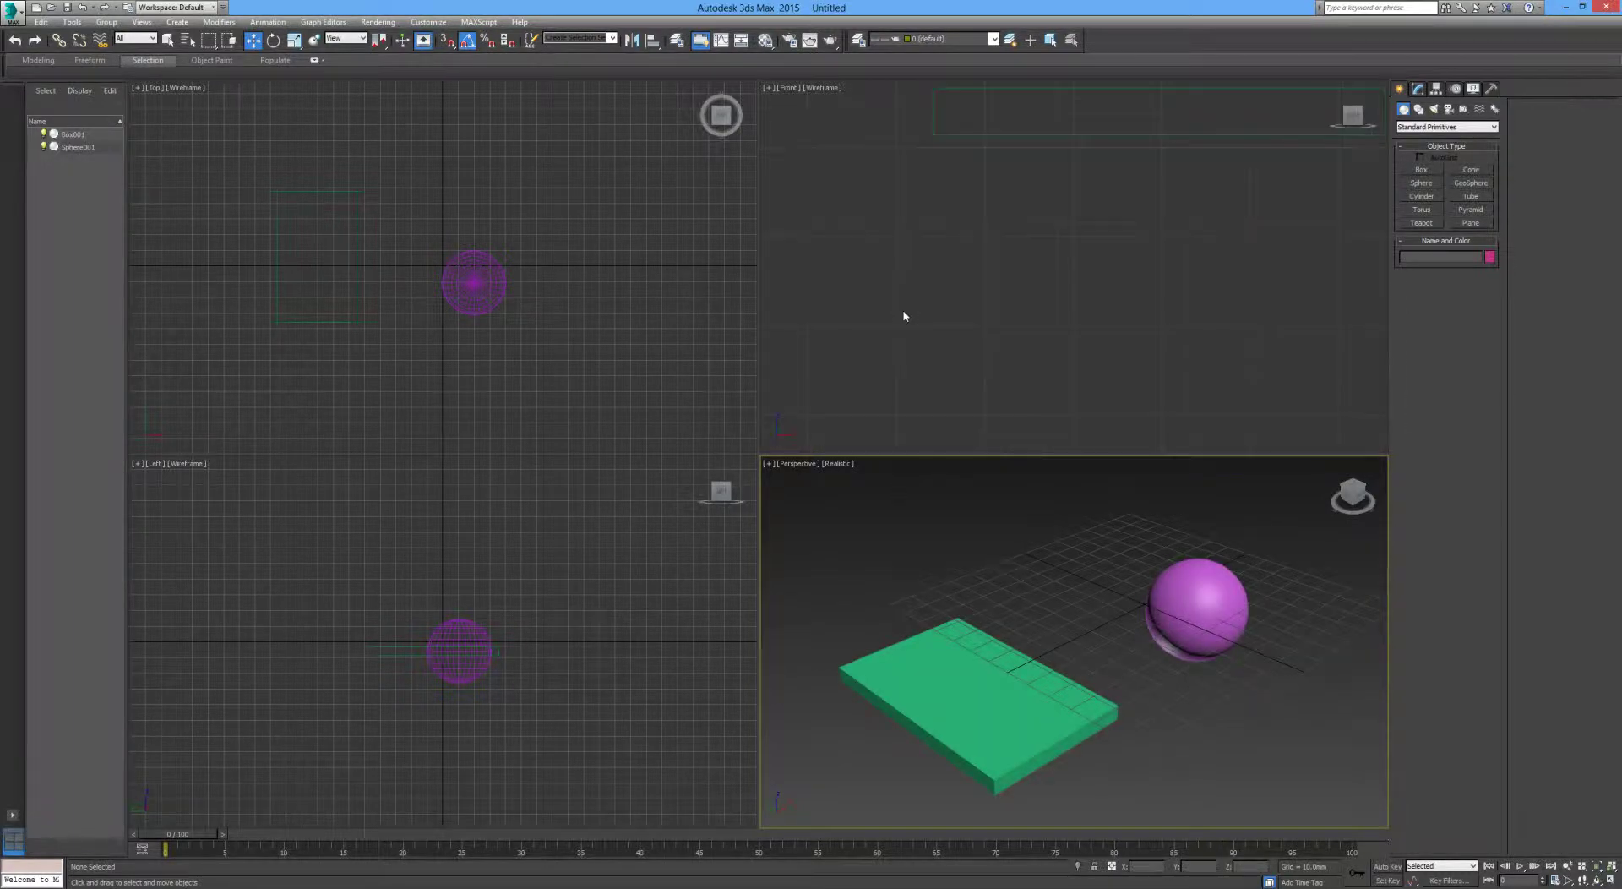
scroll(434, 323, "up", 10)
scroll(439, 608, "up", 10)
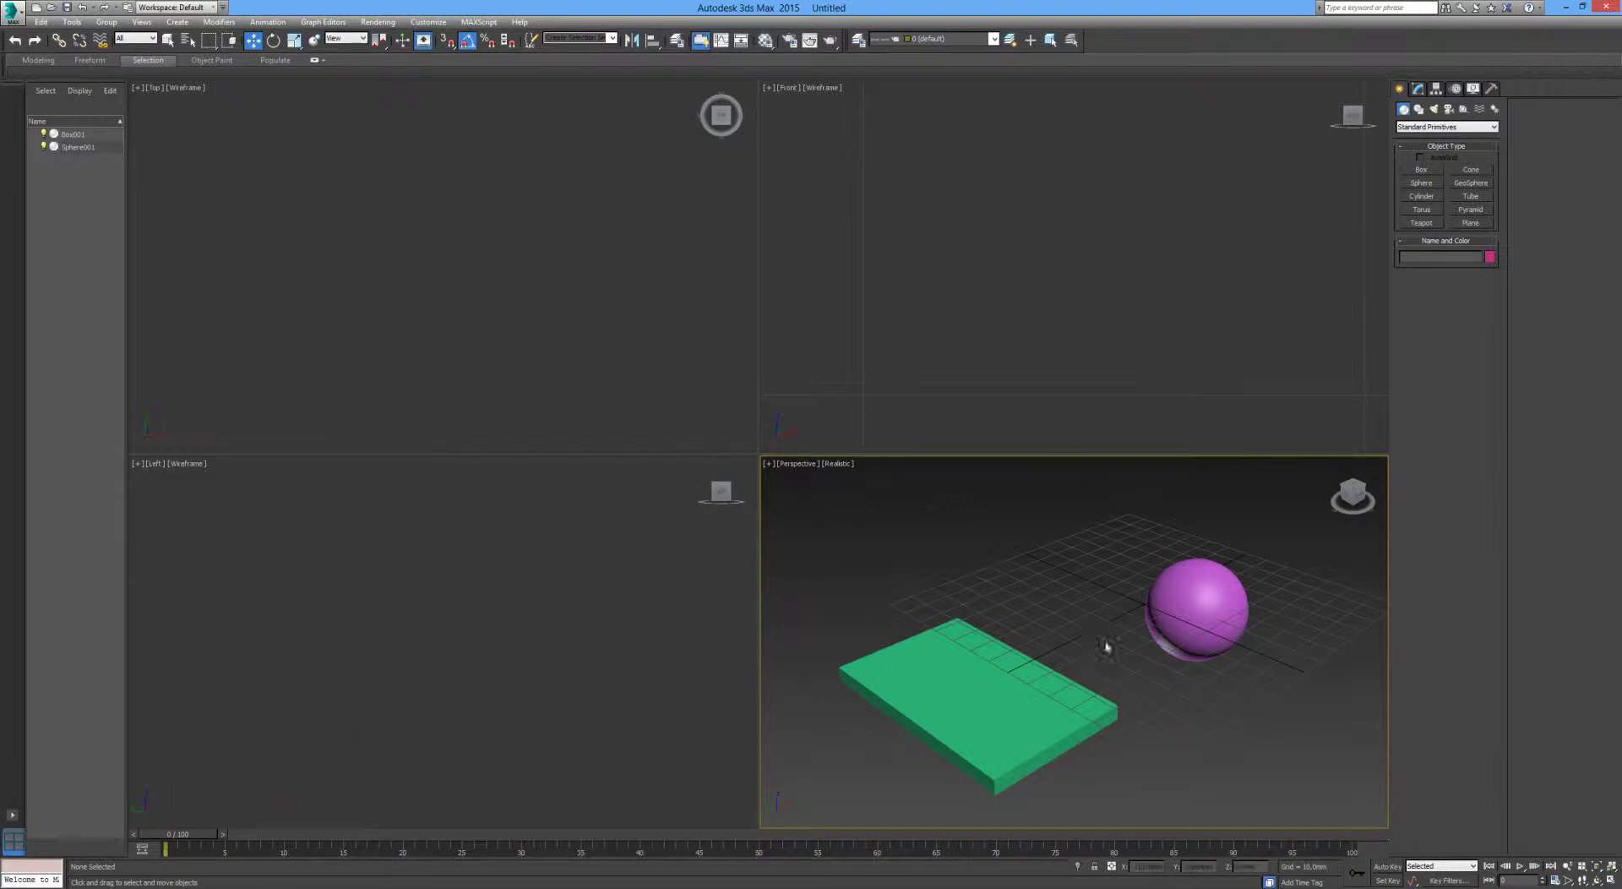
scroll(1119, 630, "up", 10)
scroll(1120, 633, "up", 2)
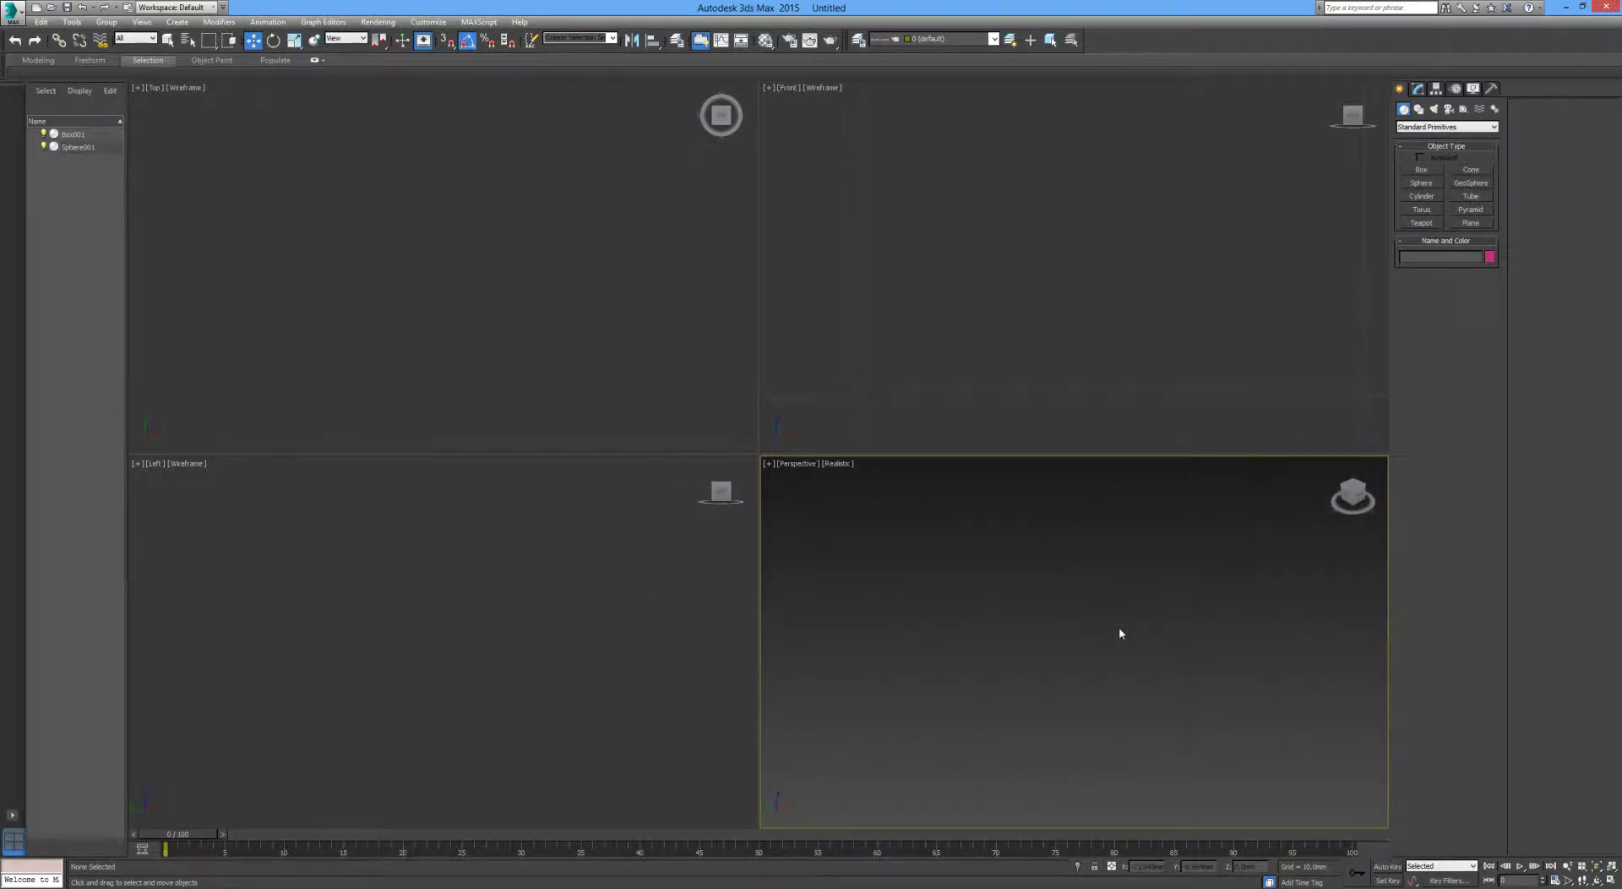
key("shift+z")
Undo and redo view changes in the Left, Perspective, Top and Front views, then Zoom Extents All.
key("shift+z")
key("shift+z")
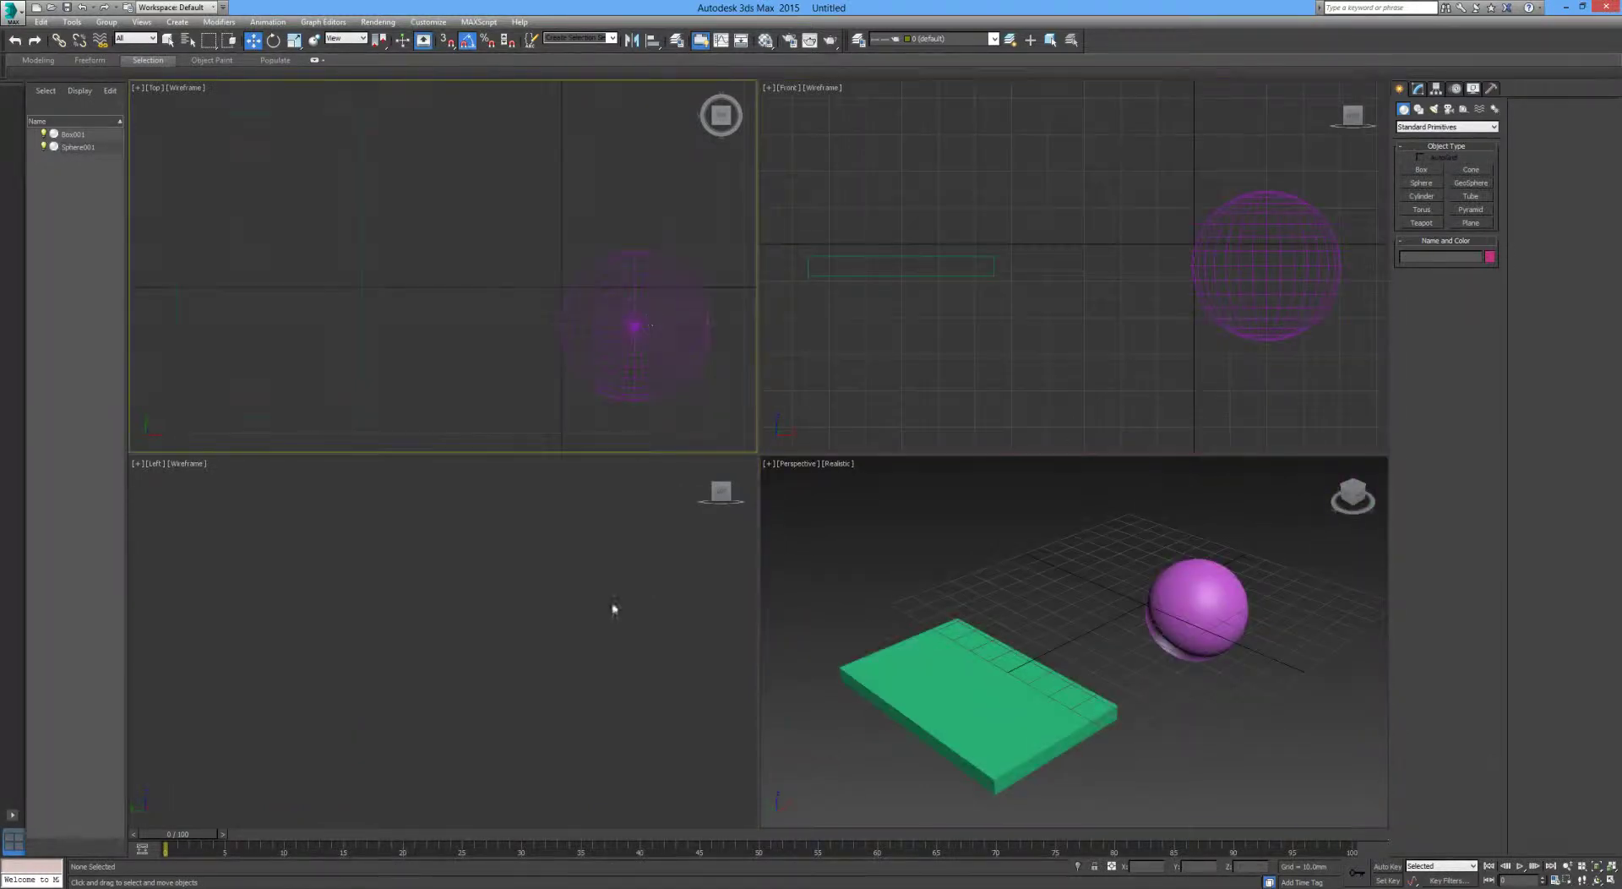
left_click(615, 609)
key("shift+z")
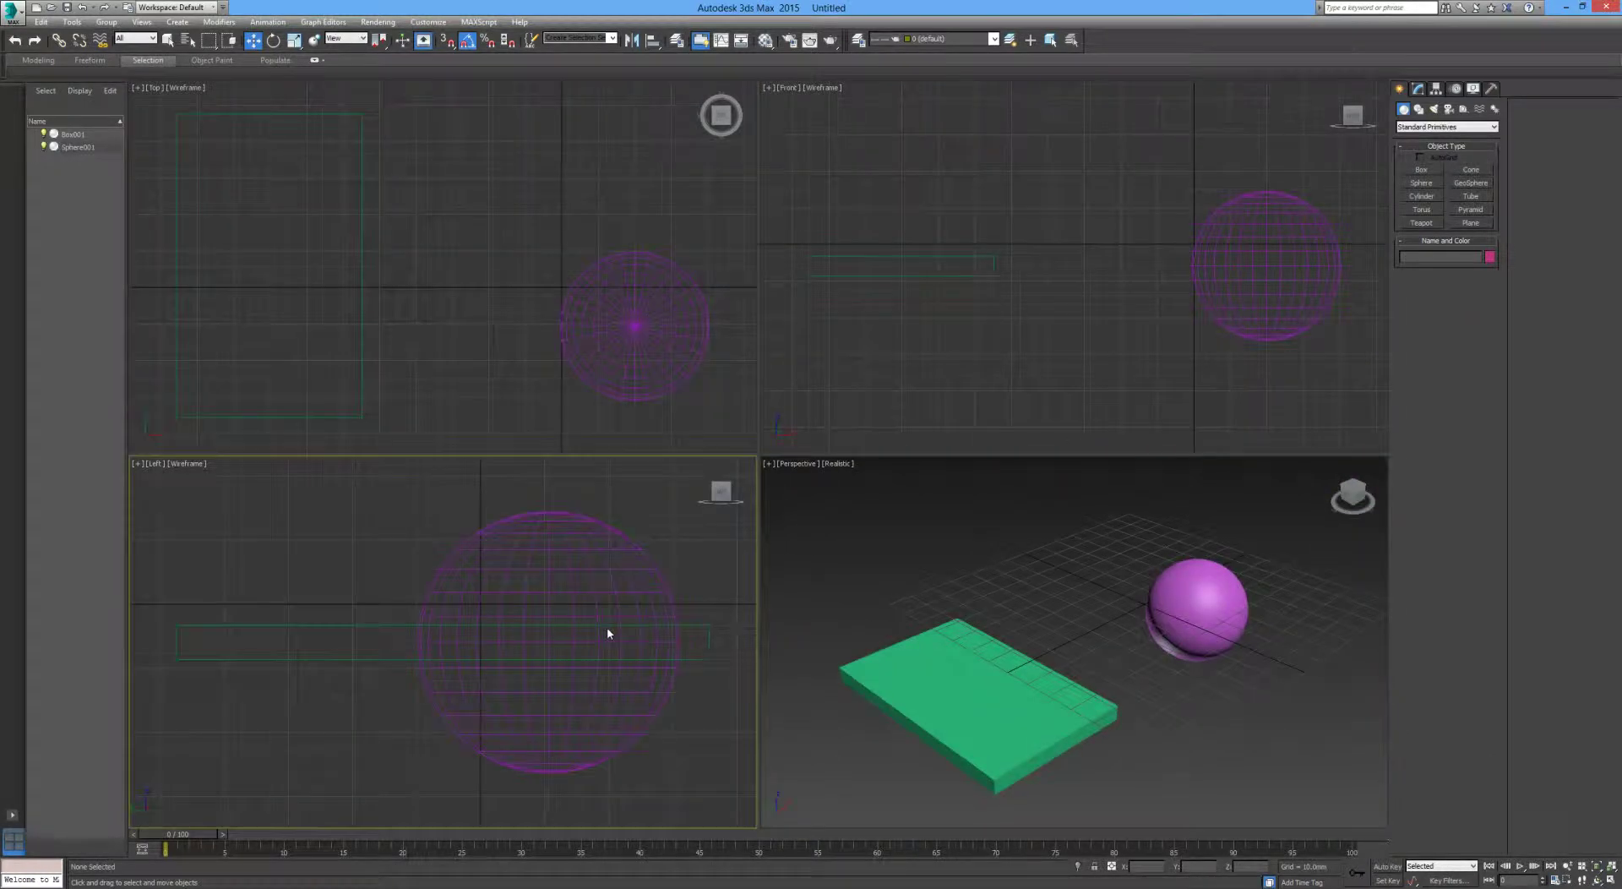
left_click(868, 582)
key("shift+z")
left_click(417, 771)
key("shift+z")
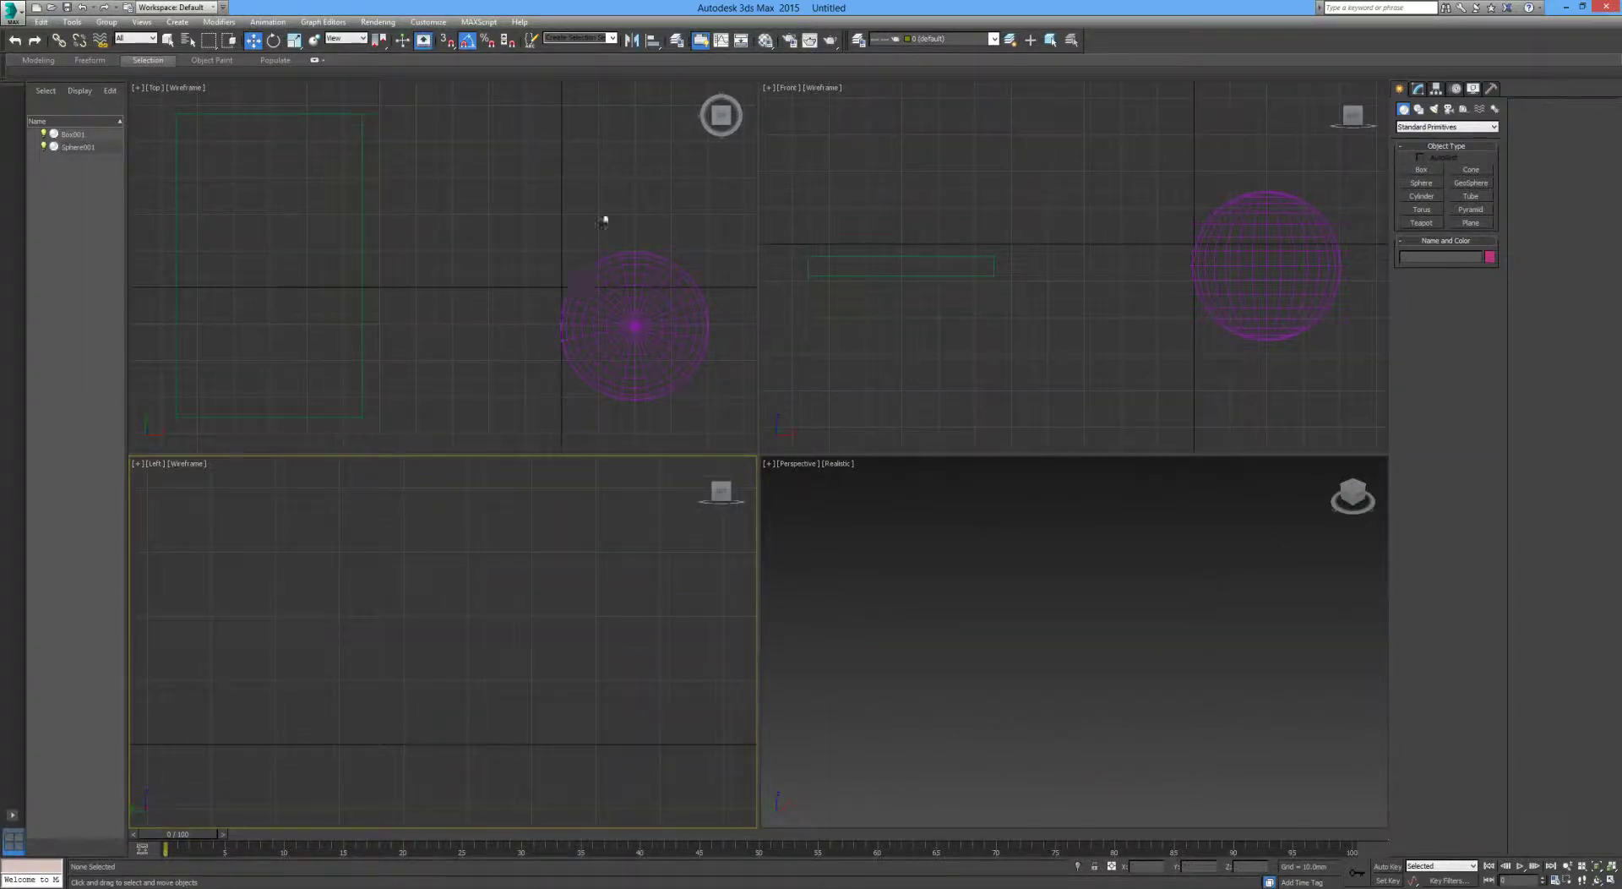
left_click(601, 217)
key("shift+z")
left_click(1155, 268)
key("shift+z")
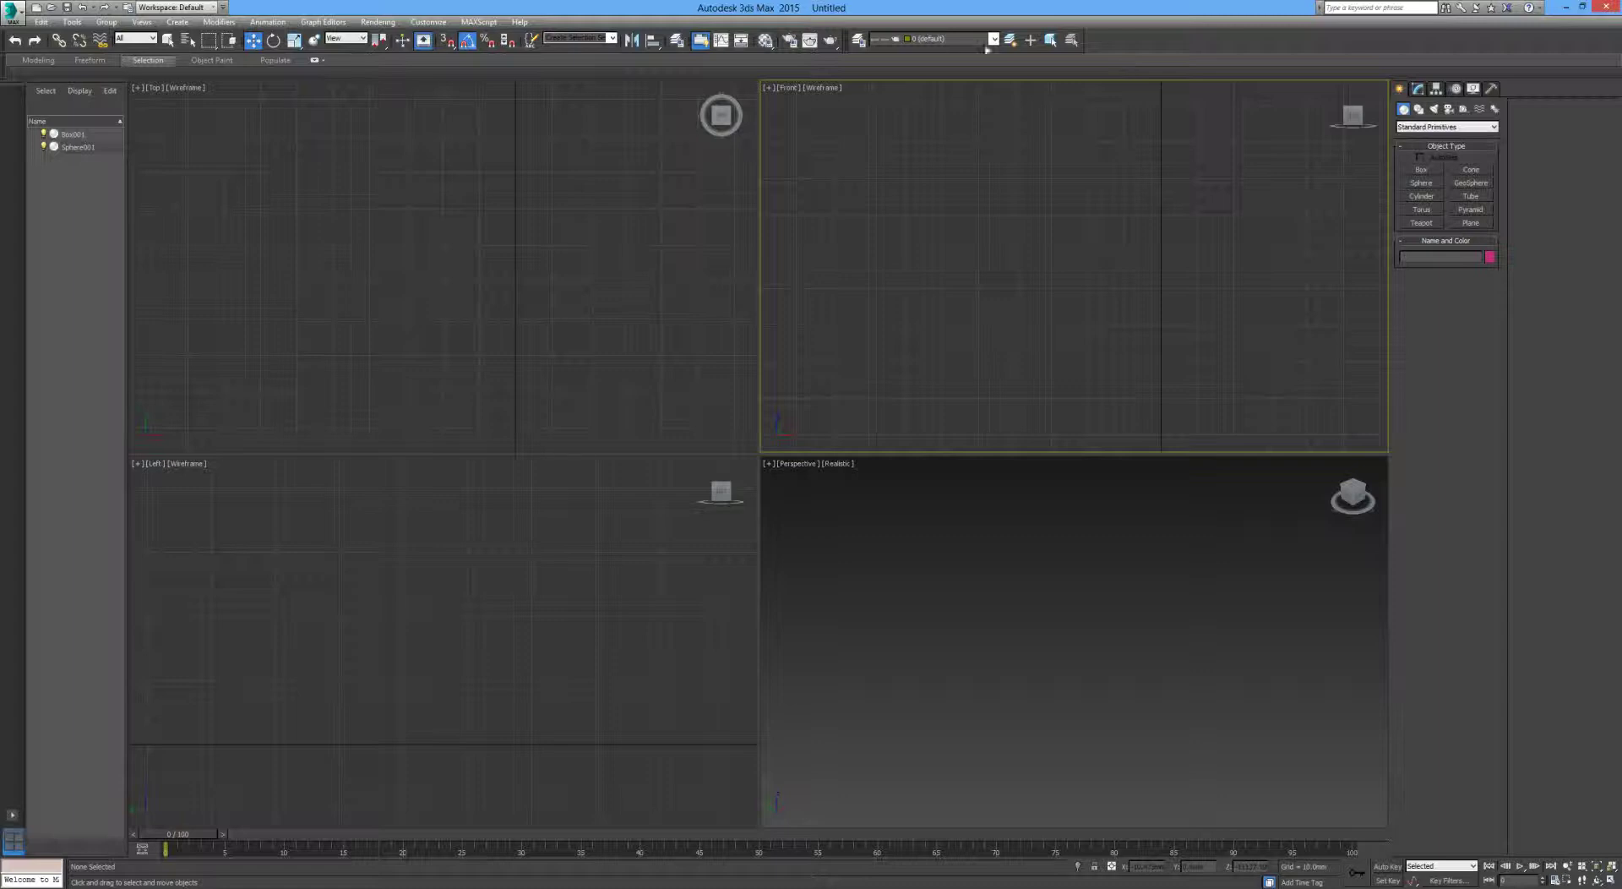
key("ctrl+shift+z")
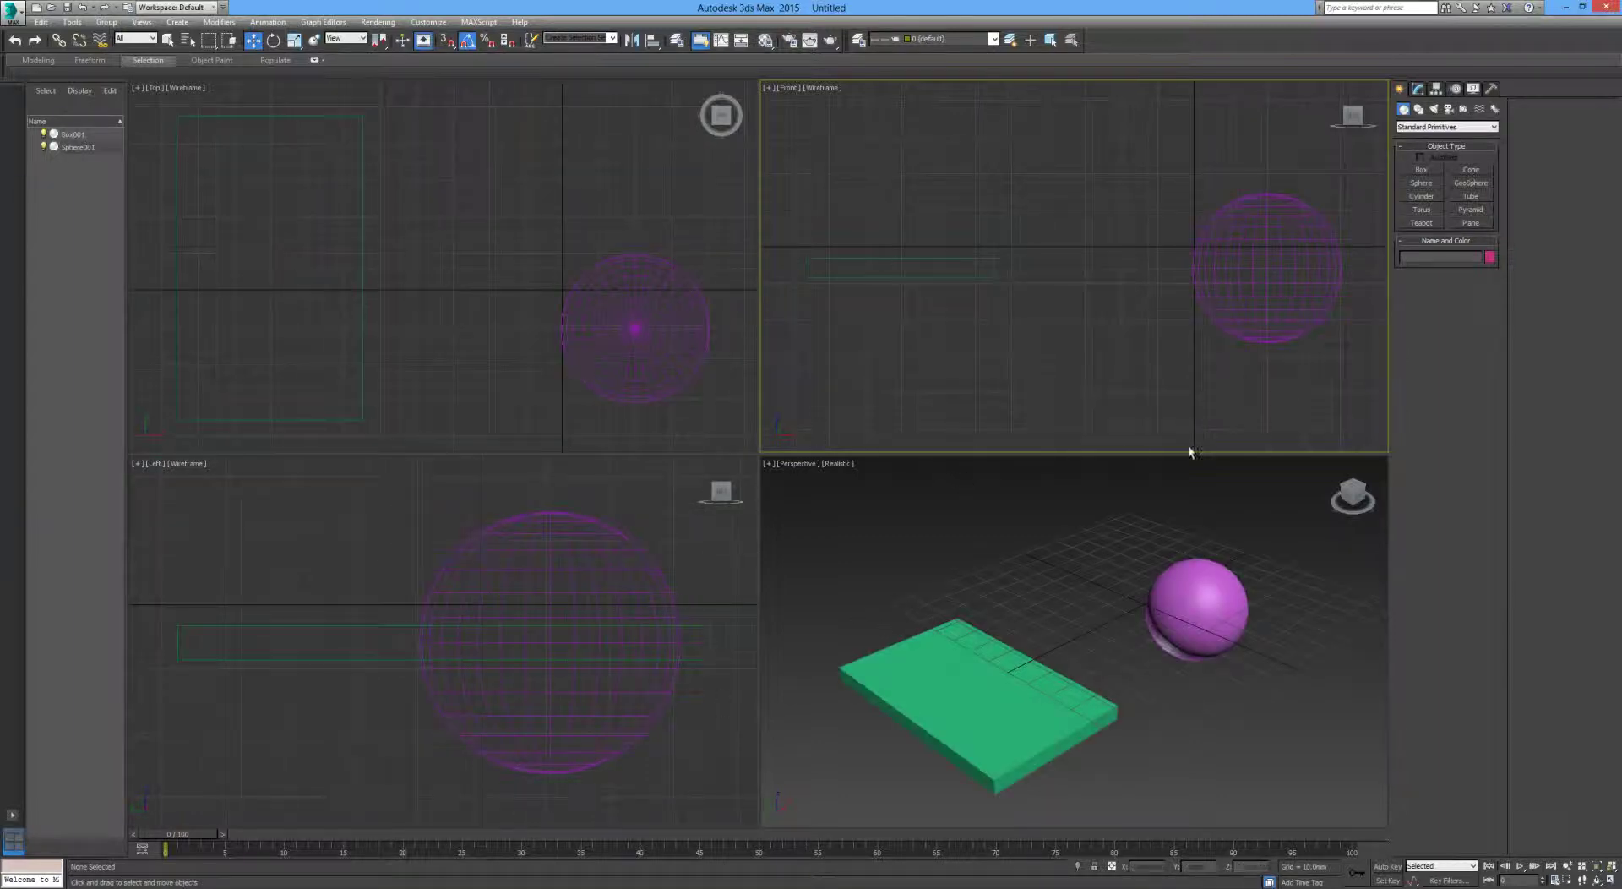